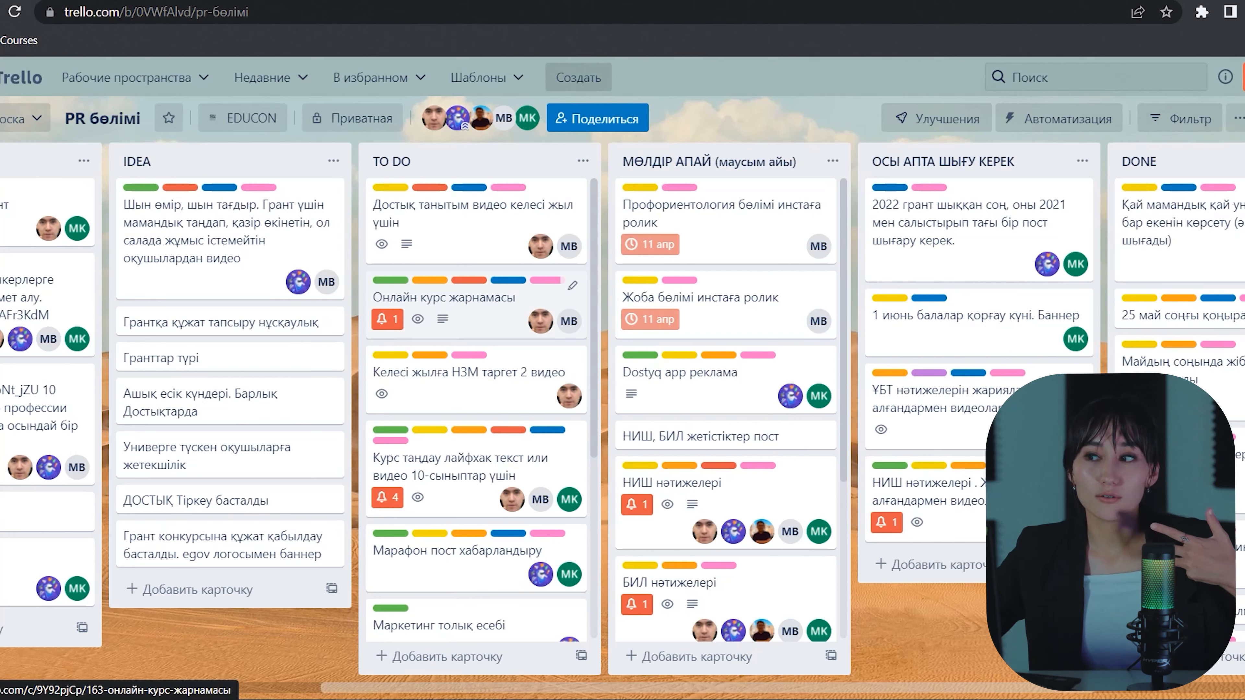
Step: Move the «Онлайн курс жарнамасы» card from TO DO to «ОСЫ АПТА ШЫҒУ КЕРЕК», and from there into DONE
left_click_drag(471, 305, 978, 319)
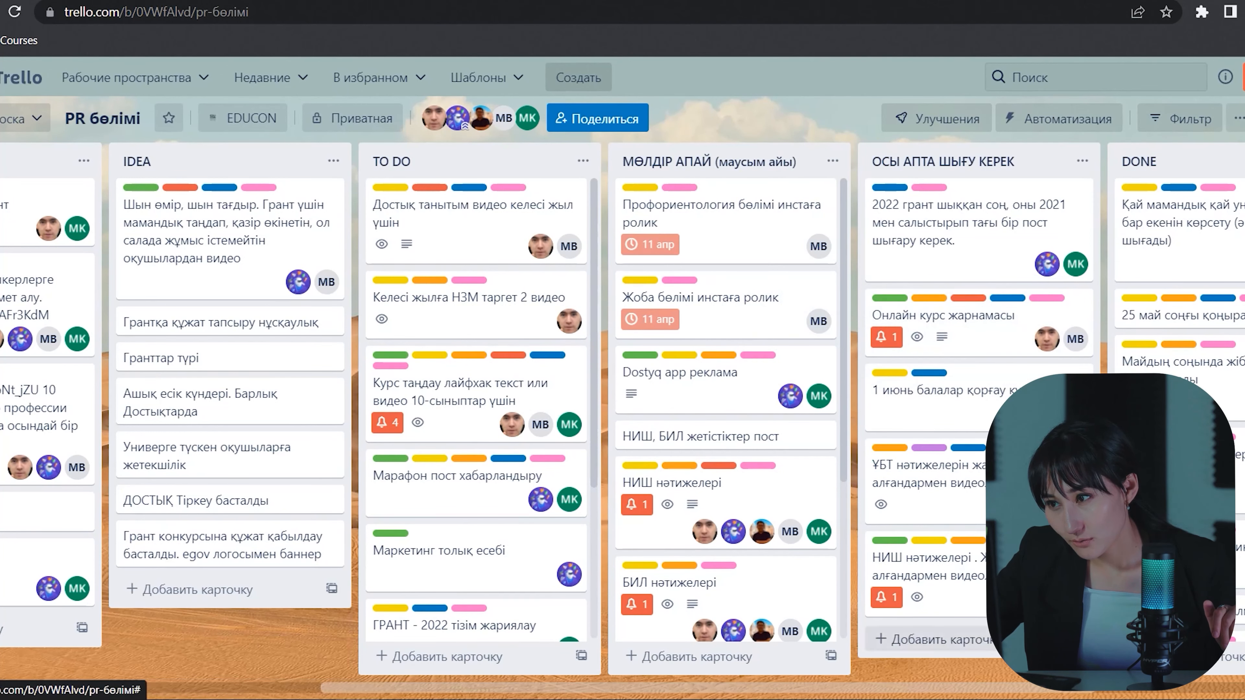
left_click_drag(735, 688, 835, 688)
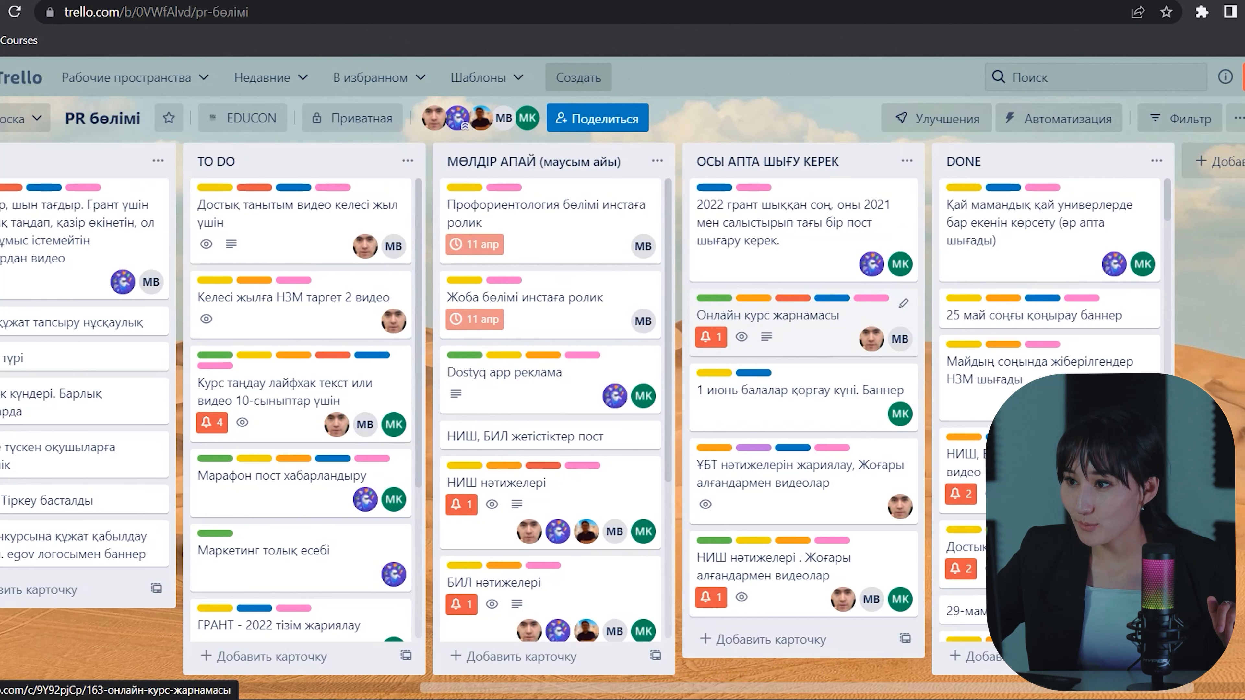
left_click_drag(809, 324, 1054, 338)
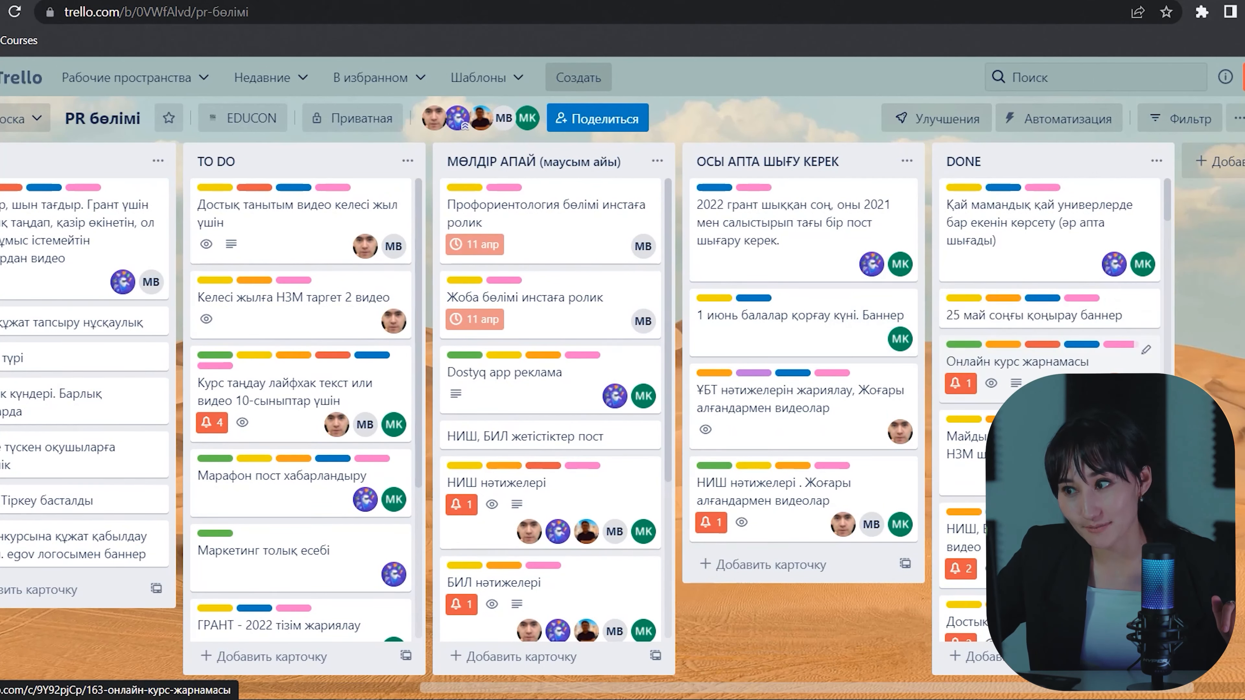
Step: Add a card to the IDEA list titled «Профориентация бөлімінде … ағай түсіру», with the teacher's first name before «ағай»
scroll(622, 417, "left", 6)
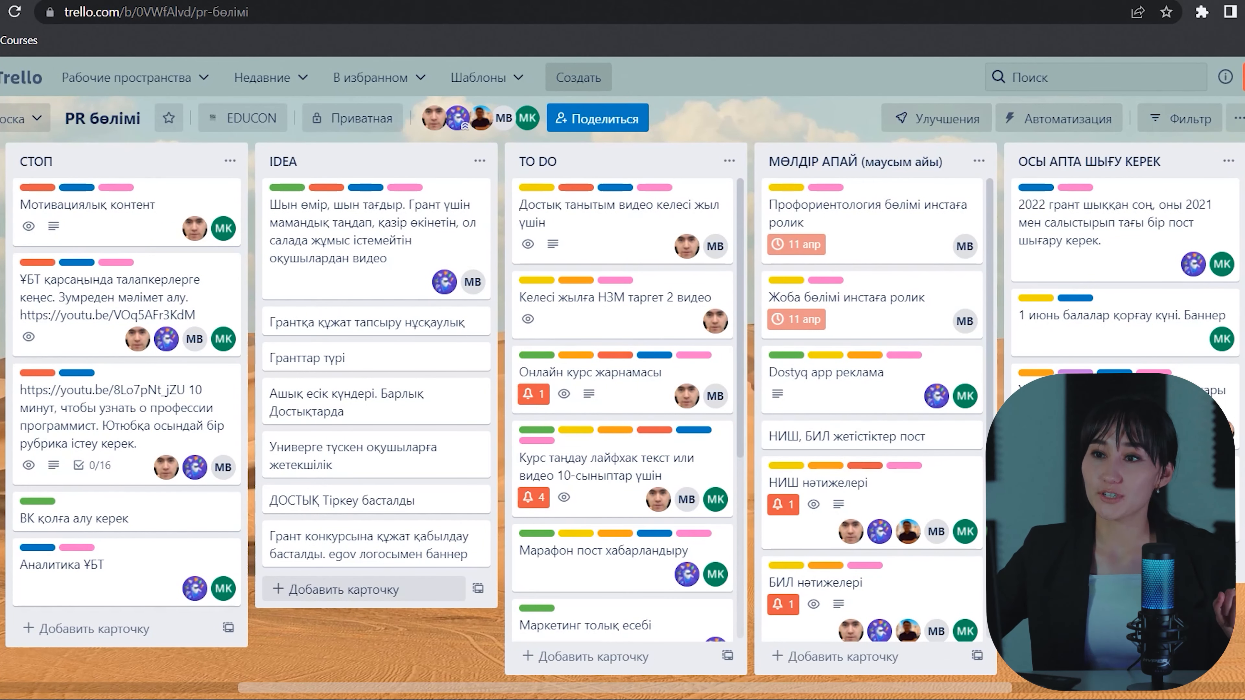
left_click(343, 589)
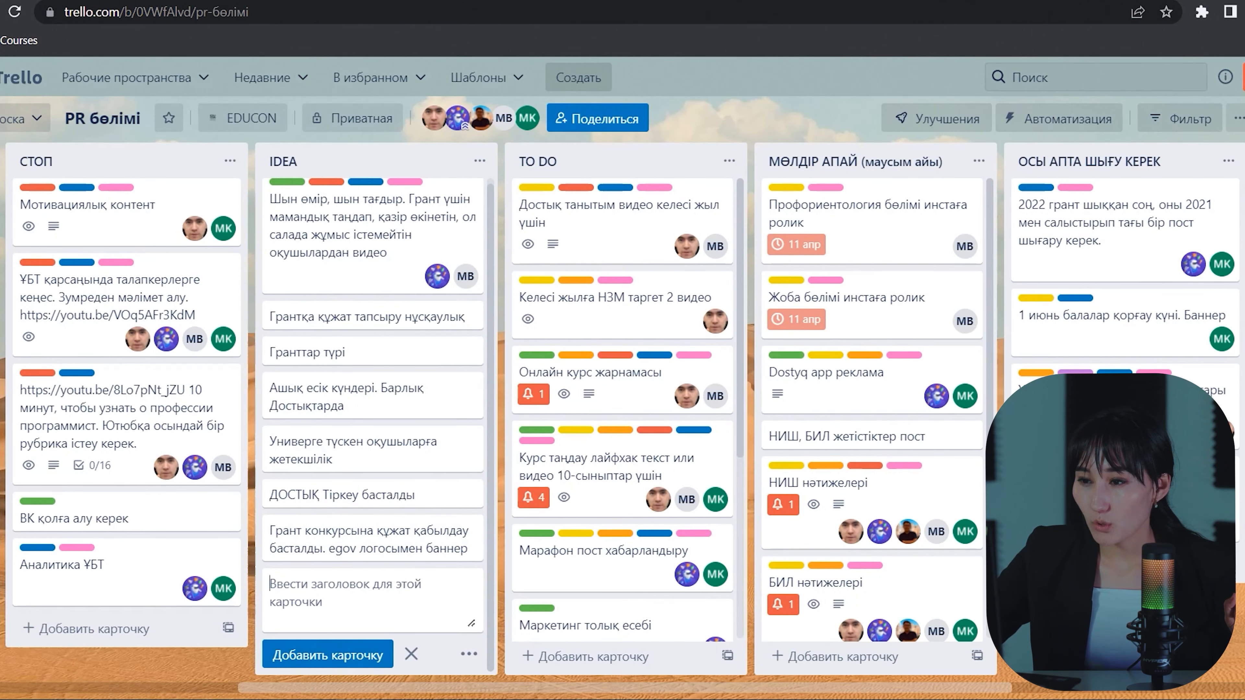
left_click(411, 654)
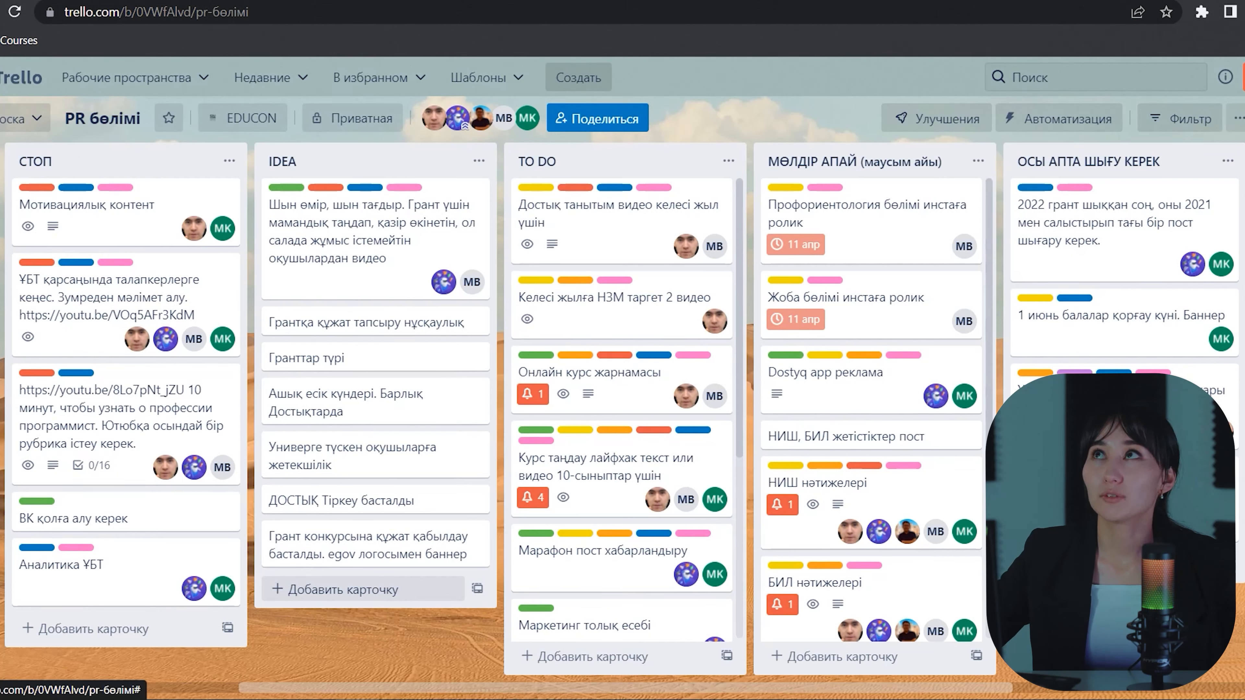
left_click(343, 590)
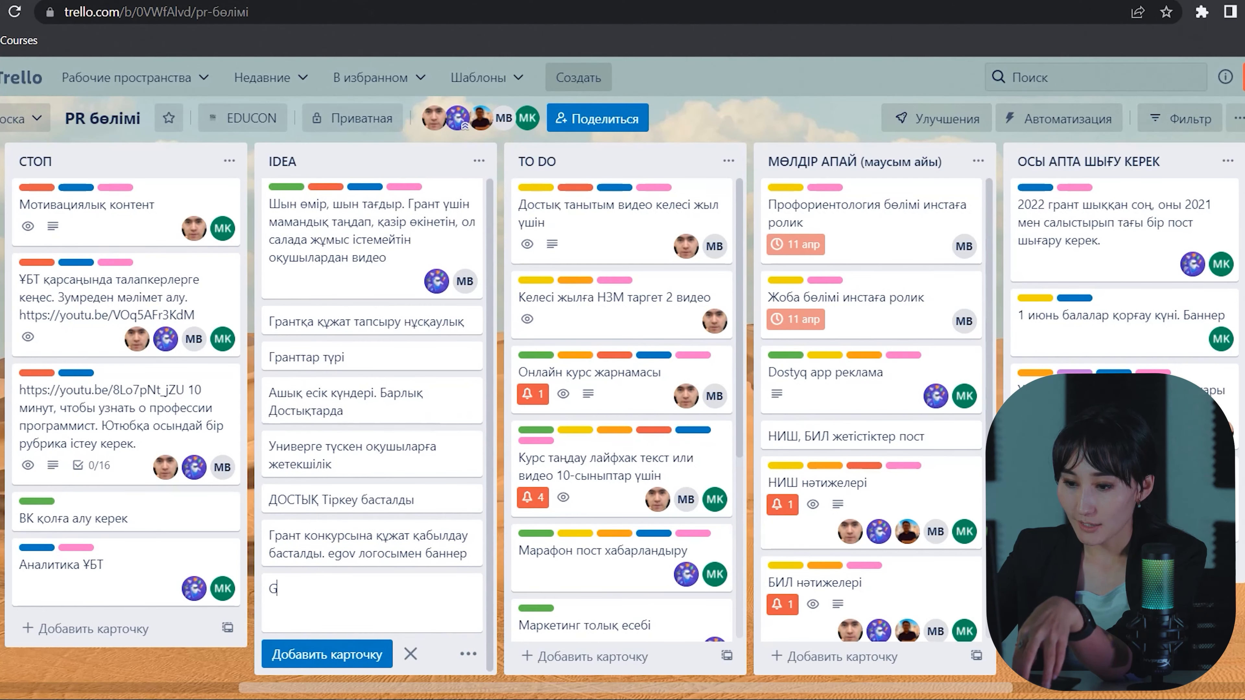
type("Ghj")
key("BackSpace")
key("BackSpace")
key("BackSpace")
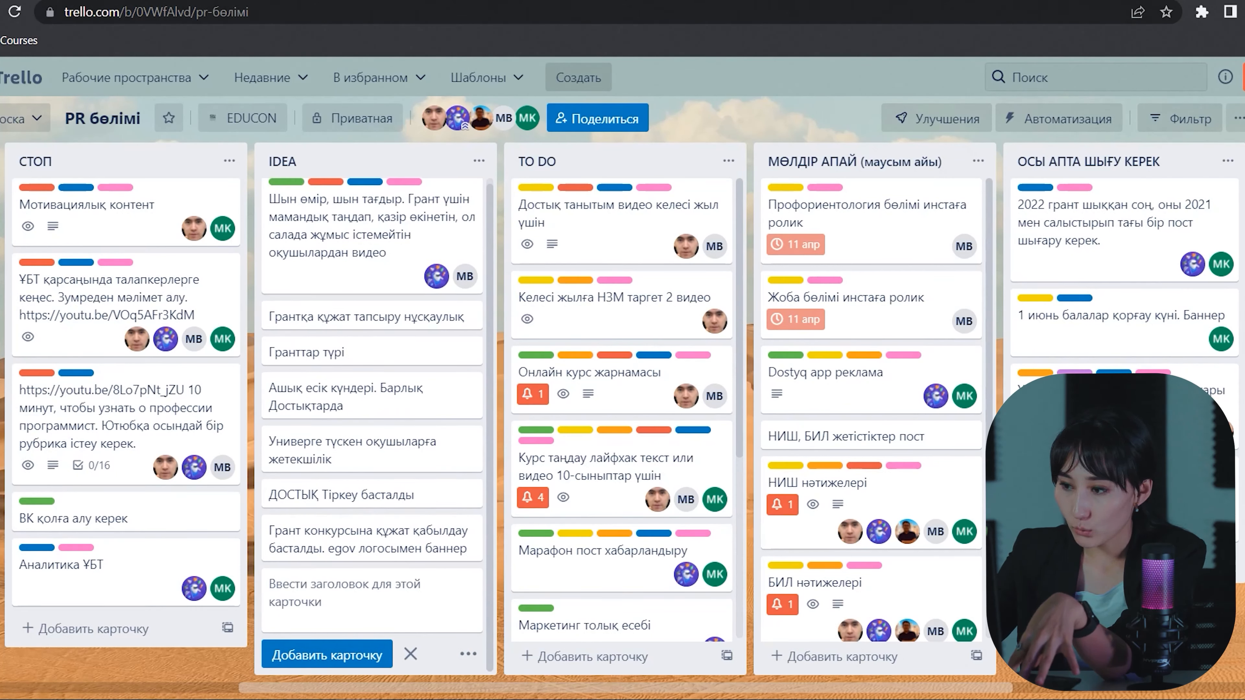
type("Профориентация бөлімінде ")
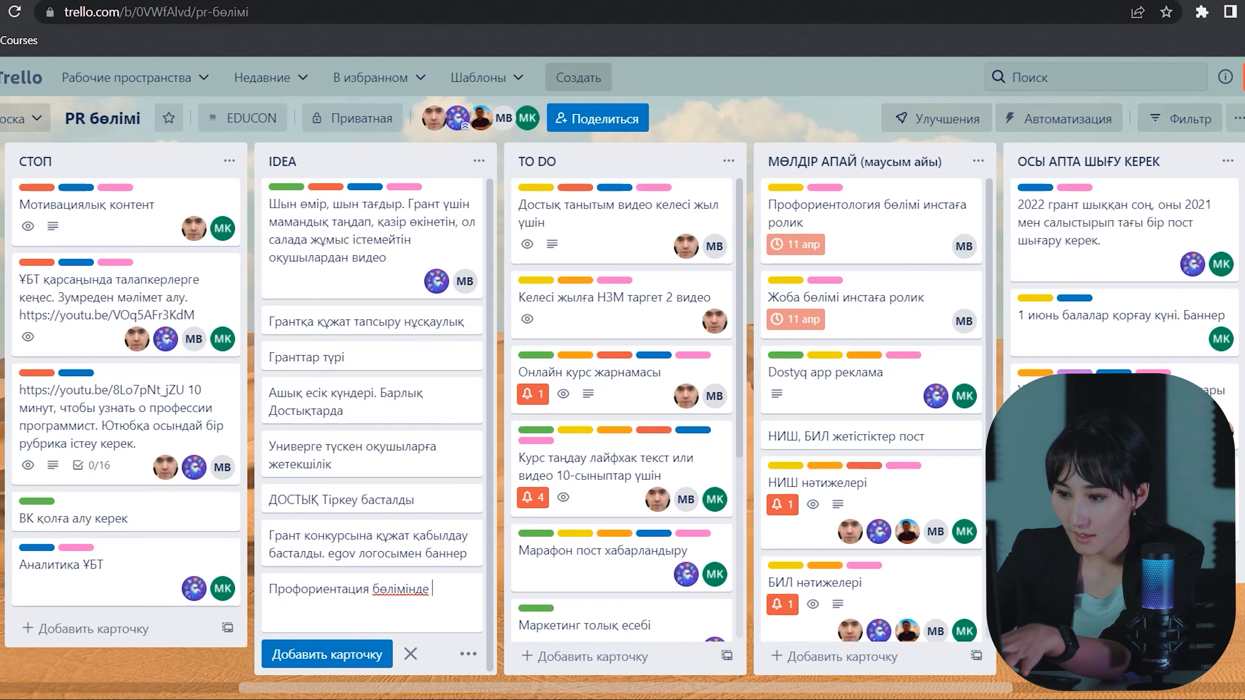
type("Бауыржан")
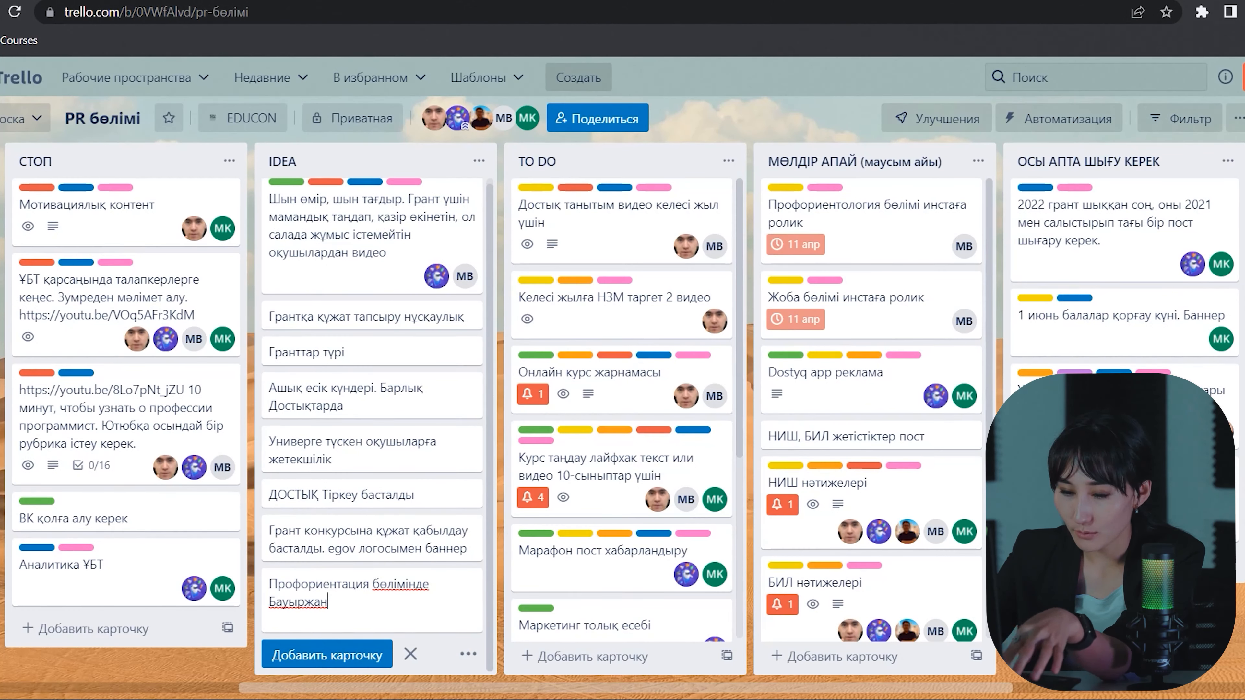
type(" ағ")
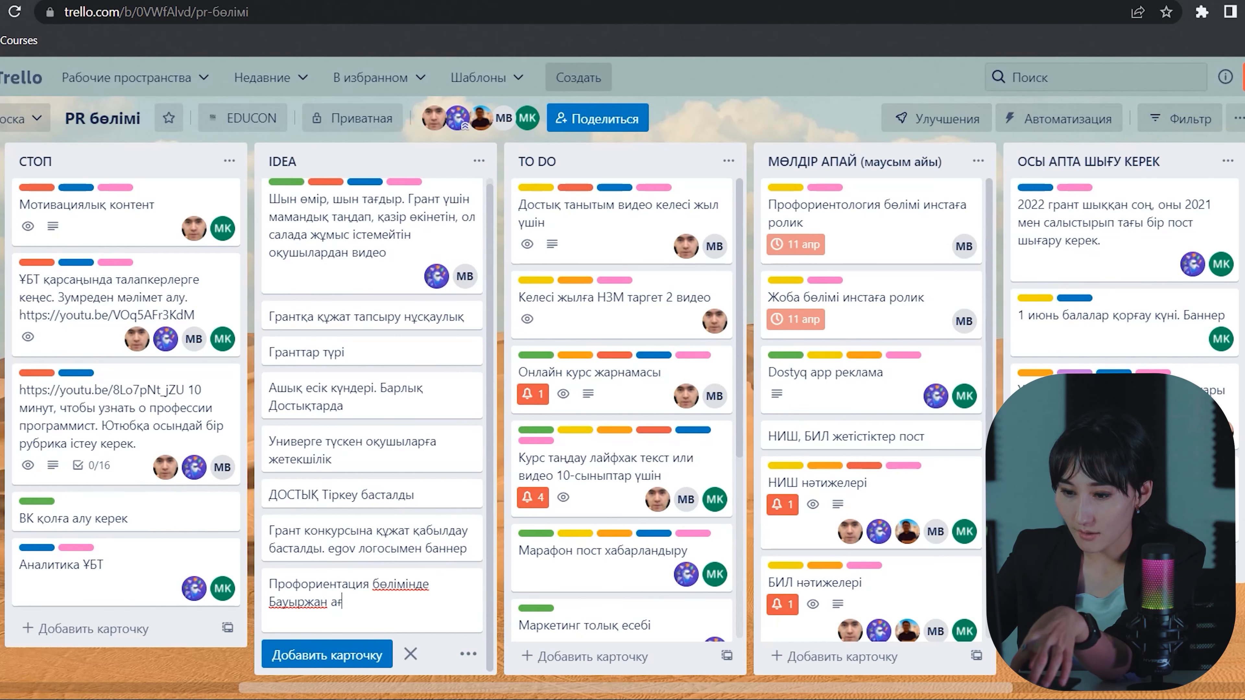
type("ай түсіру")
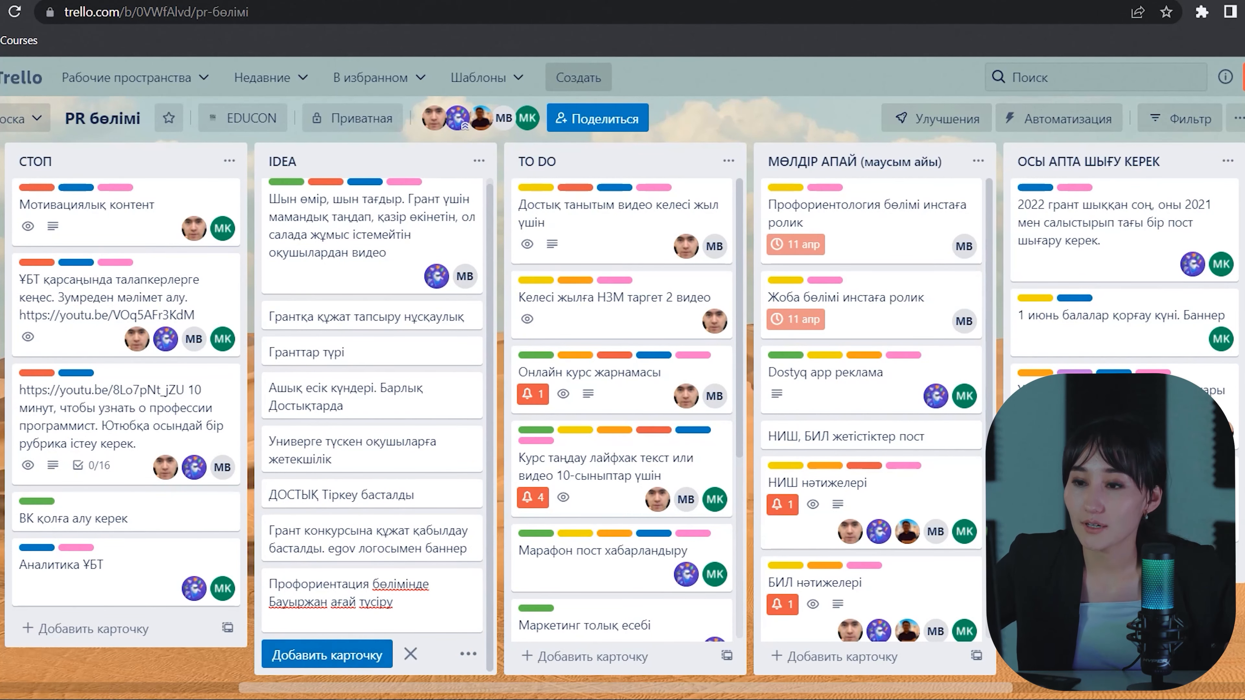
left_click(327, 656)
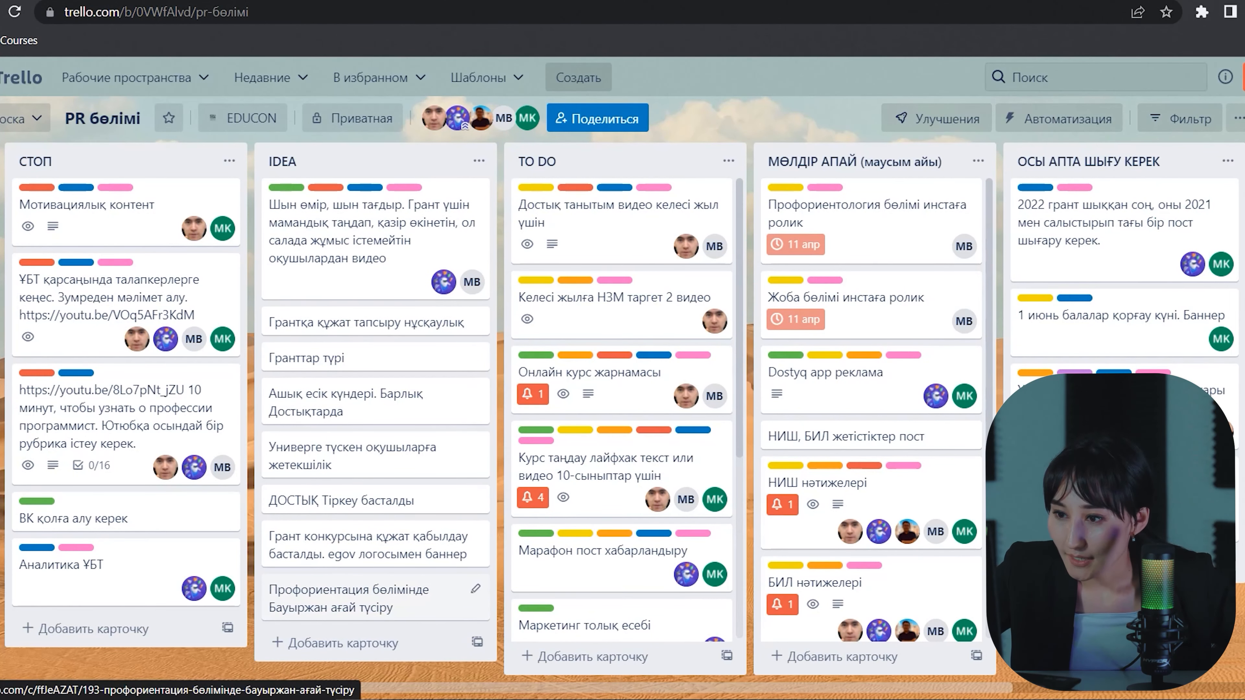
Step: Open the new card in IDEA and enter «Профориентация бөлімі қашан ашылды?» as the first line of its description
left_click(353, 599)
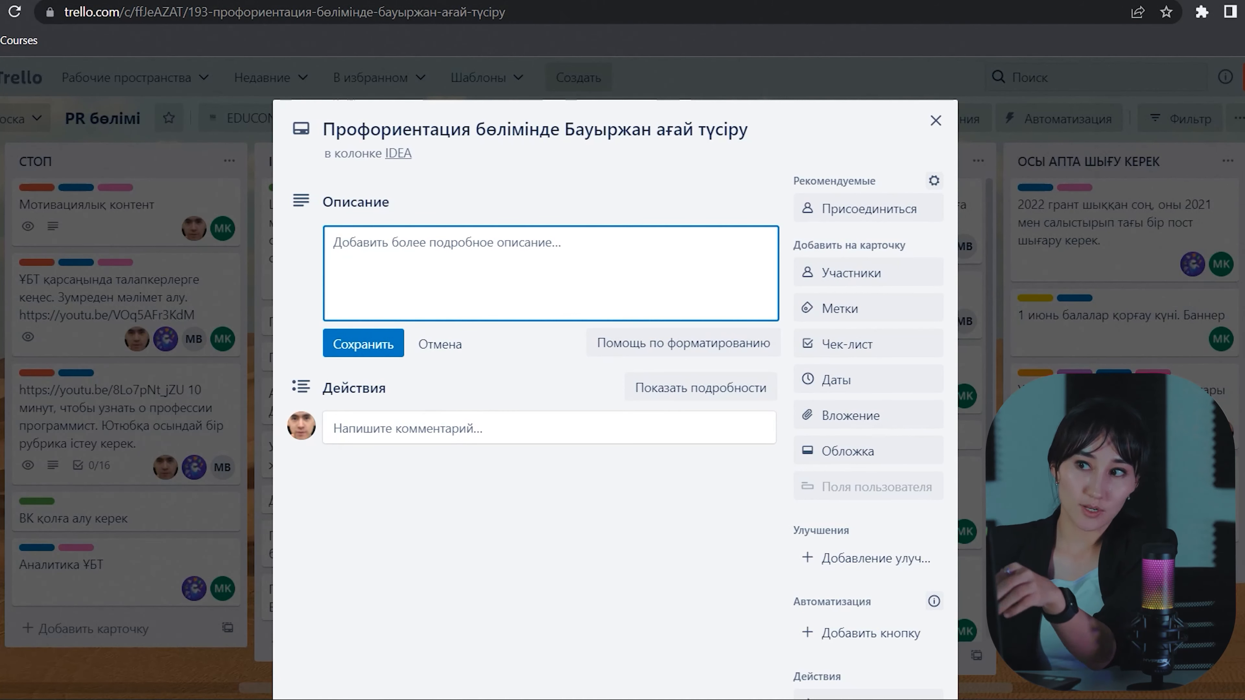
type("Проф")
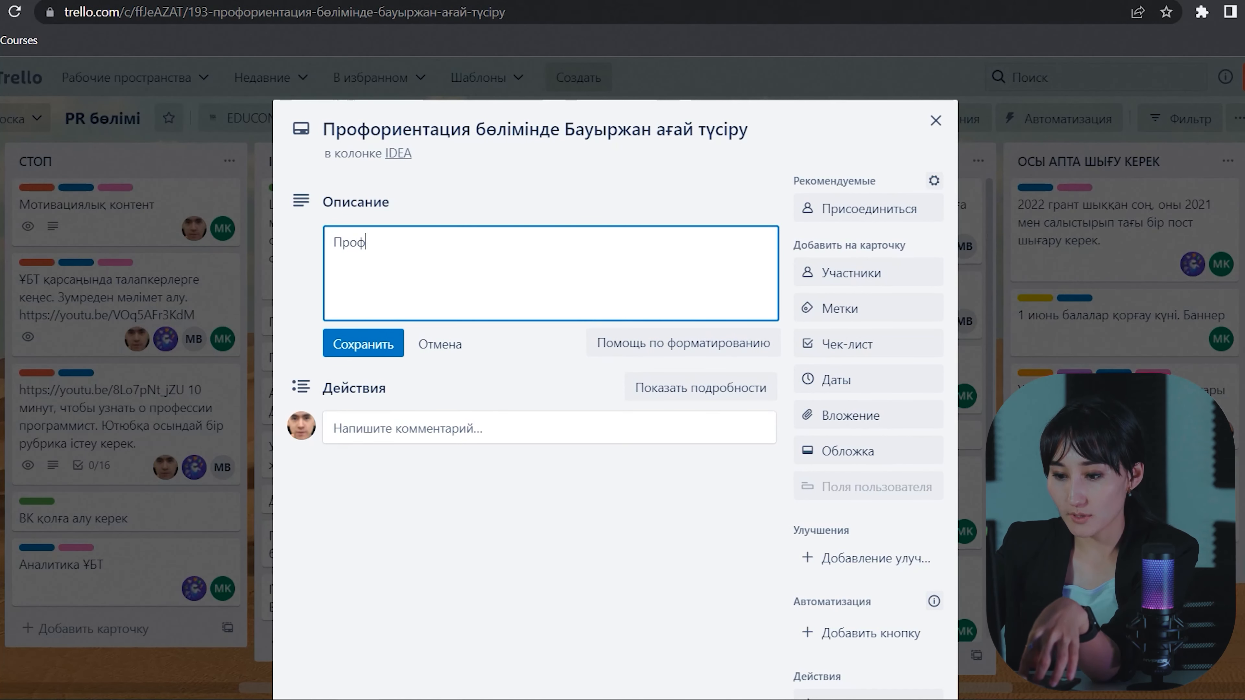
type("ориентац")
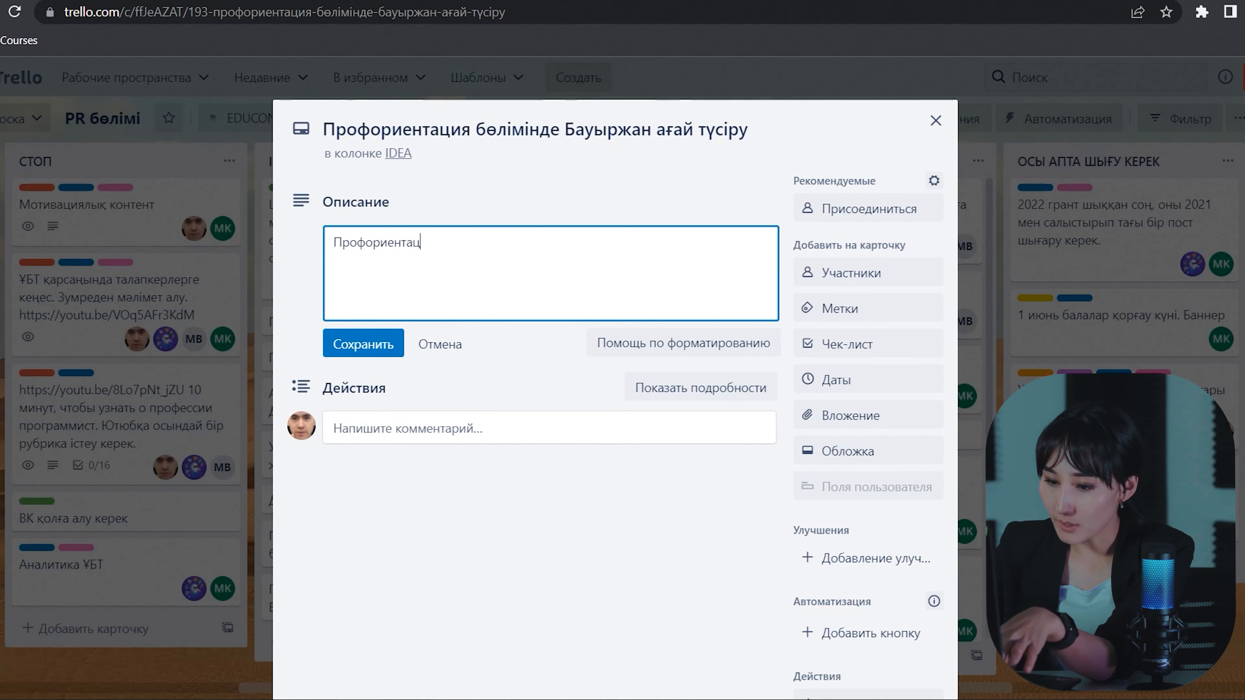
type("ия бөл")
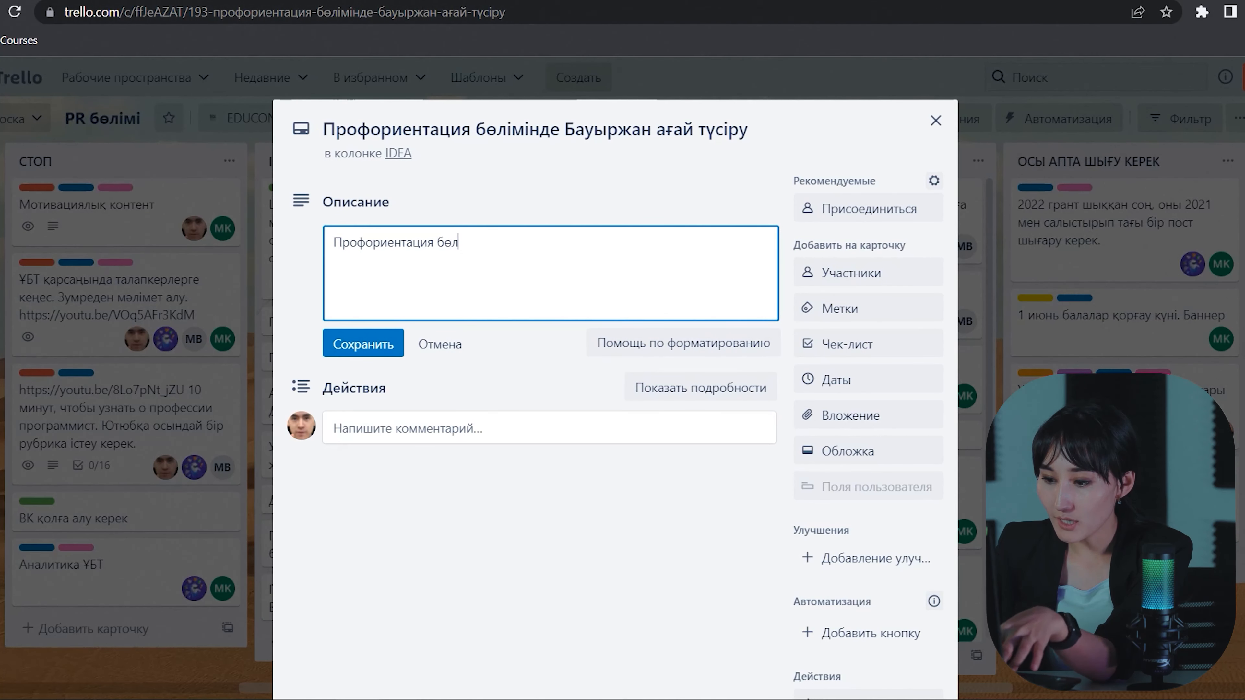
type("імі кашан ")
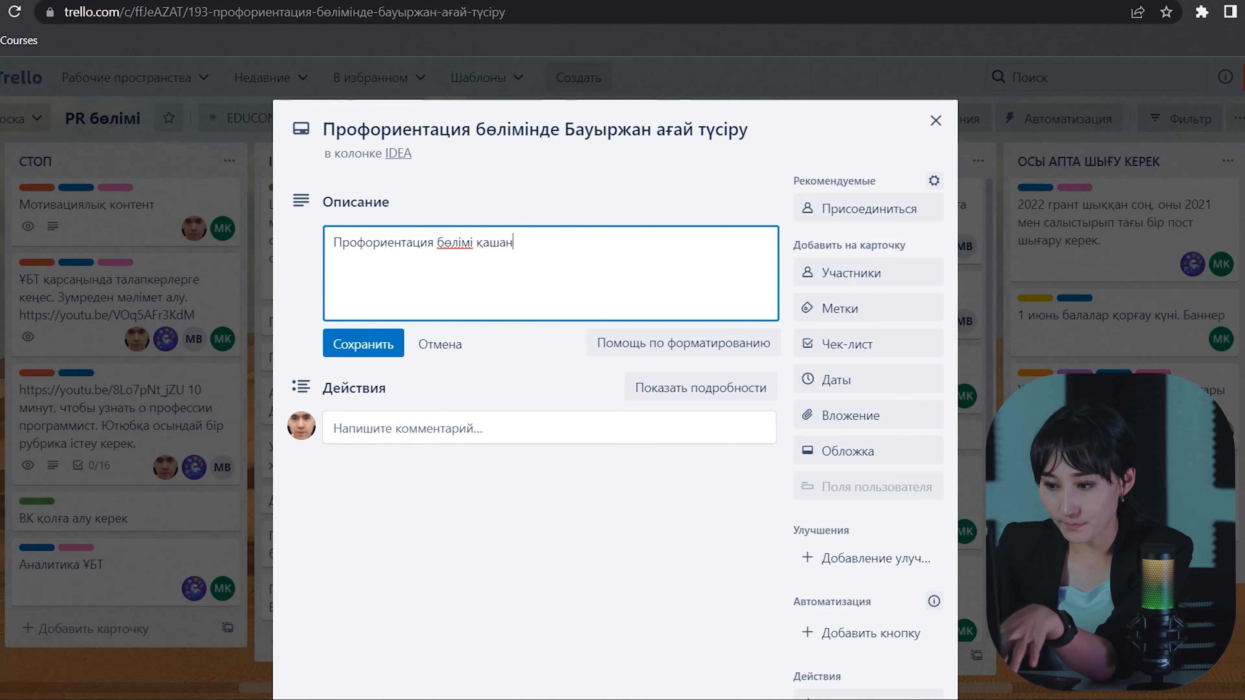
type("ашылды?")
Step: Add the question «Қандай мақсатта ашылды?» as the second line of the card's description
key("Return")
type("Қан")
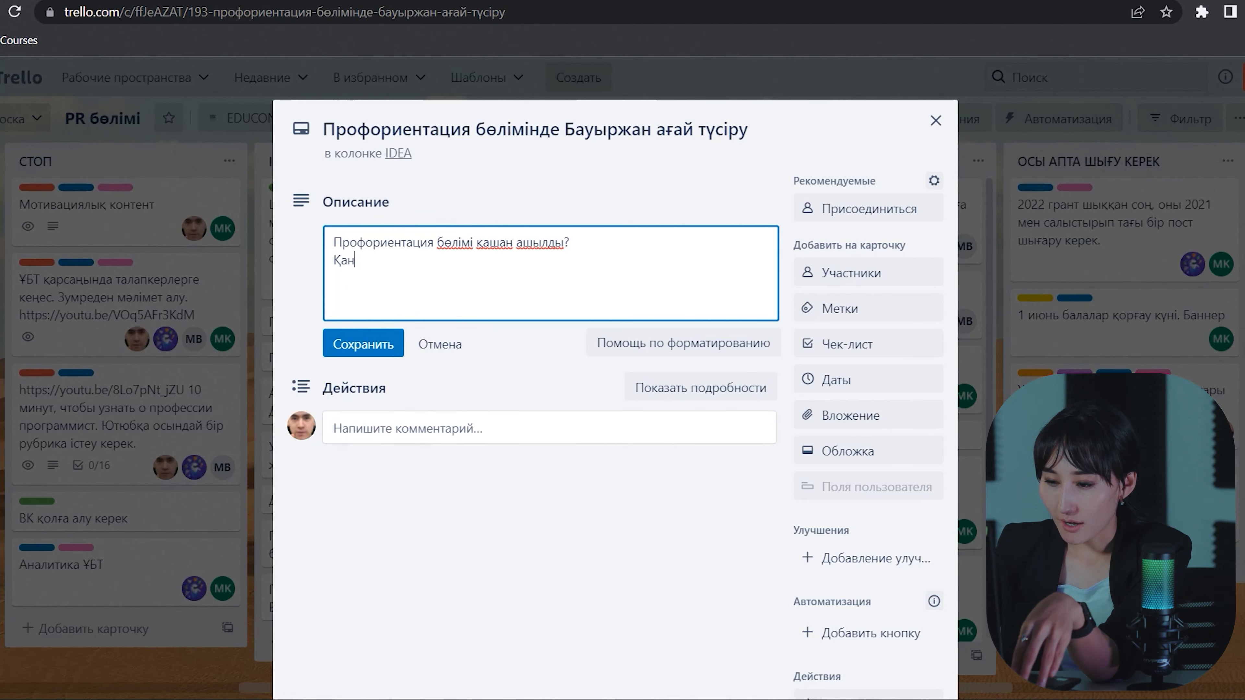
type("дай ")
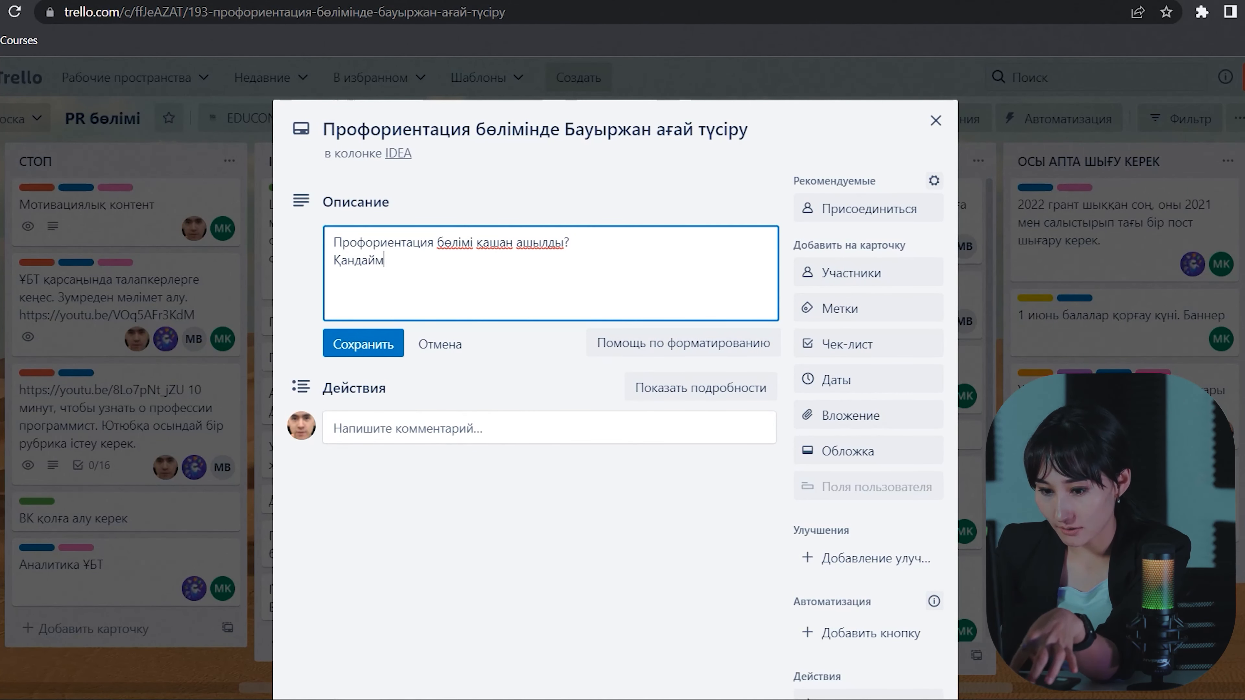
type("ма")
key("BackSpace")
key("BackSpace")
type("ма")
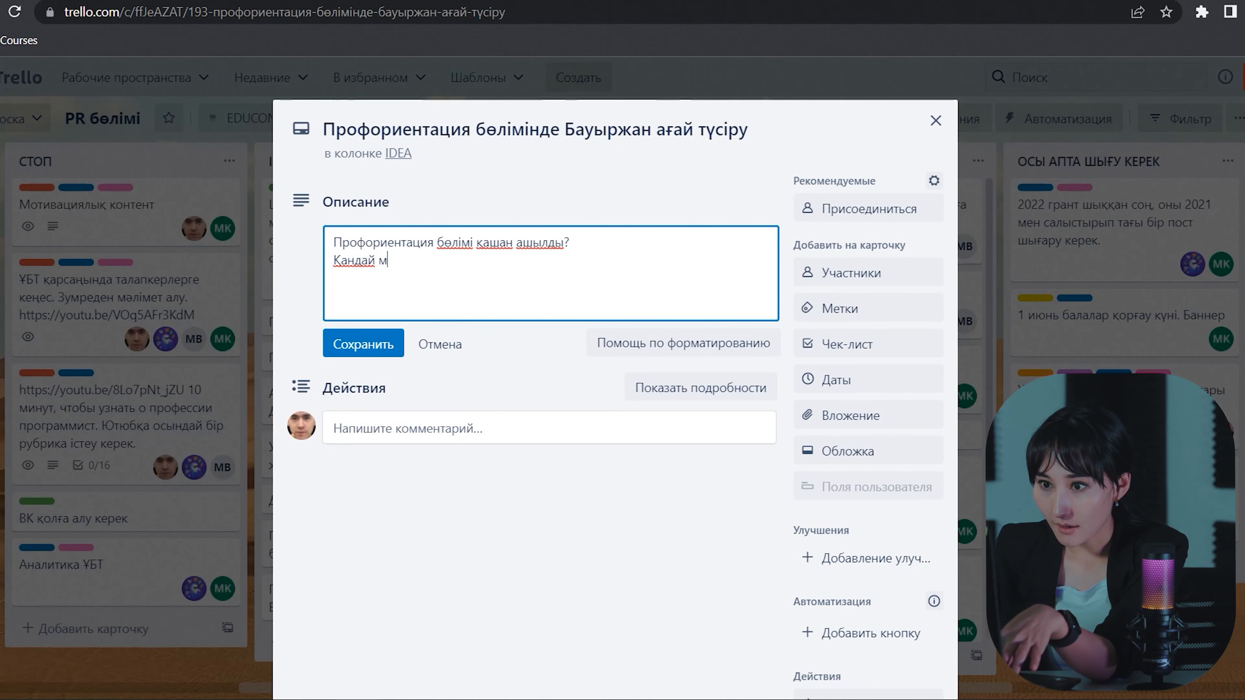
type("қсатта аш")
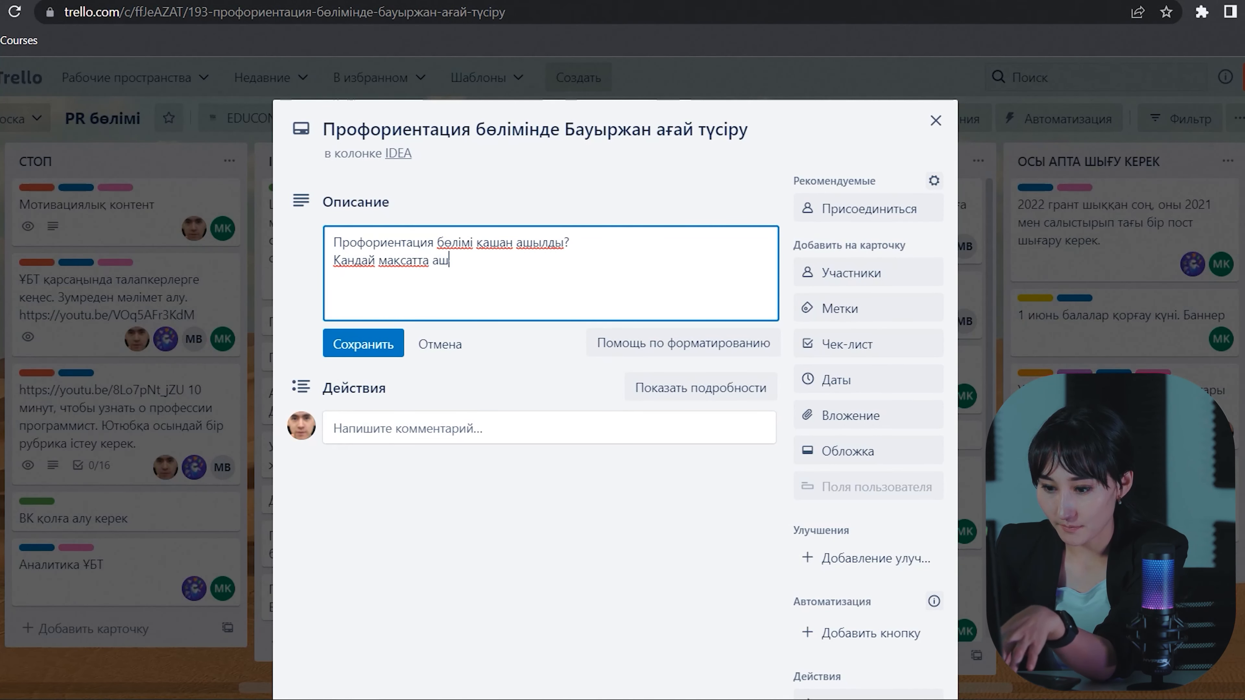
type("ылды?")
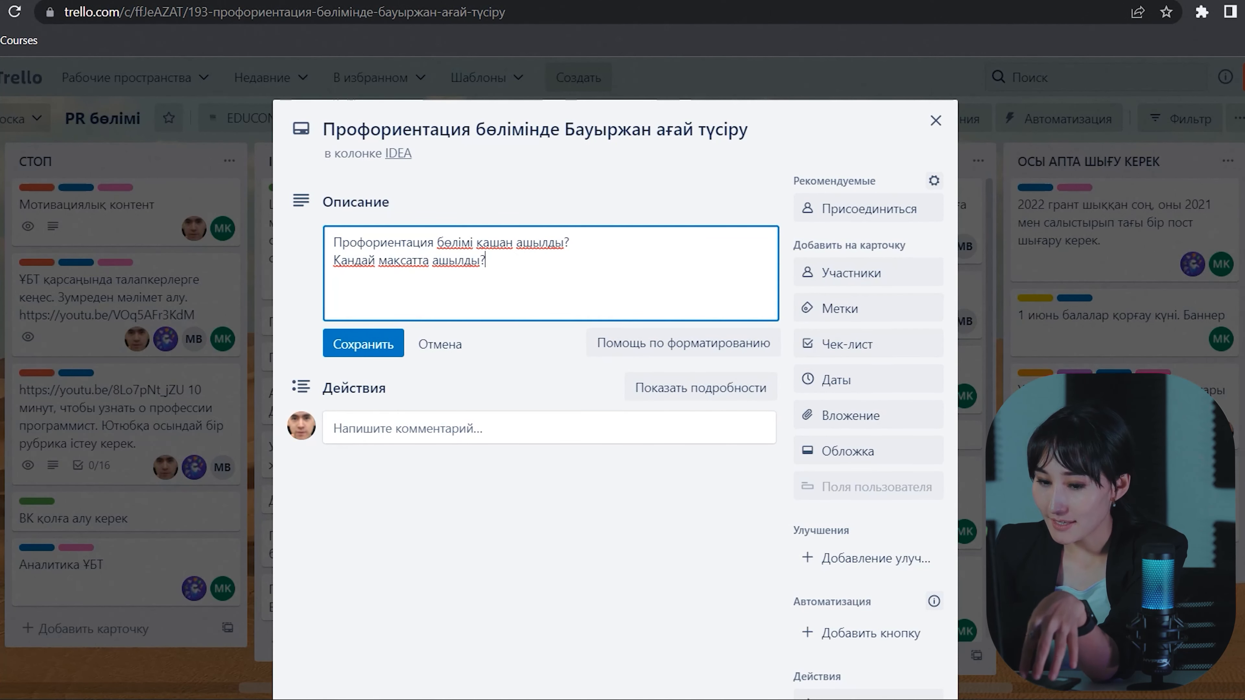
Step: Add the question «Проф қанша оқушыға мамандық таңдап берді?» as the third line of the card's description
key("Return")
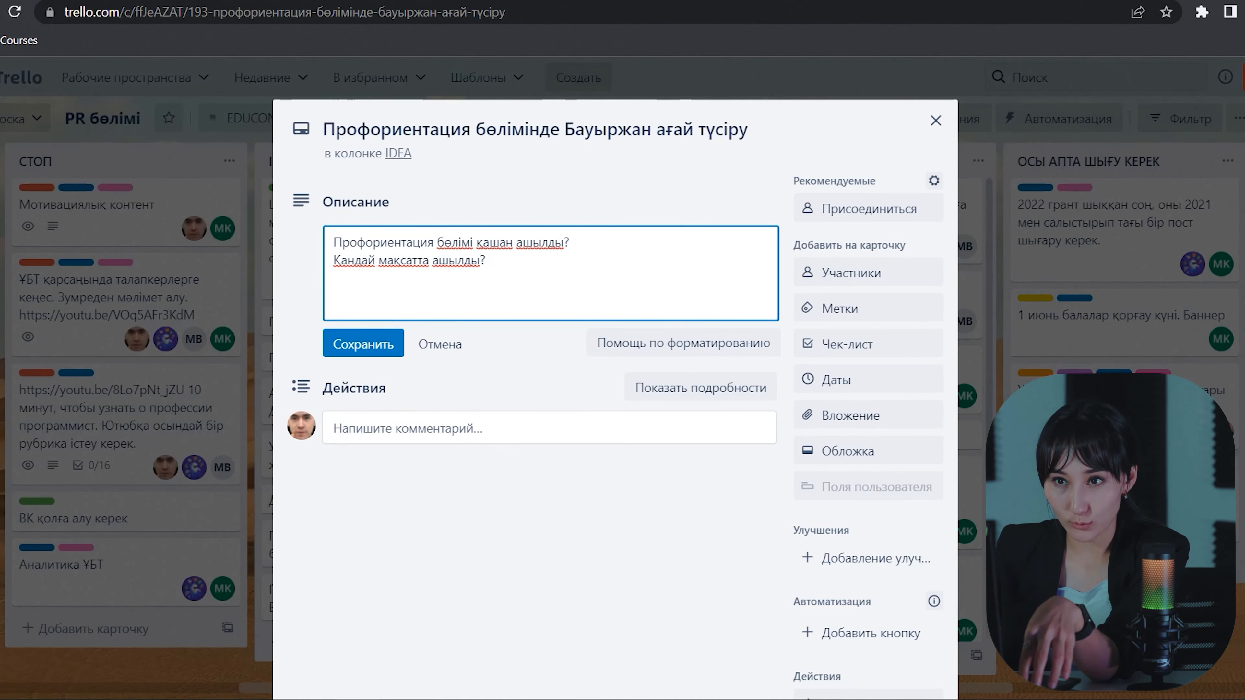
type("Проф")
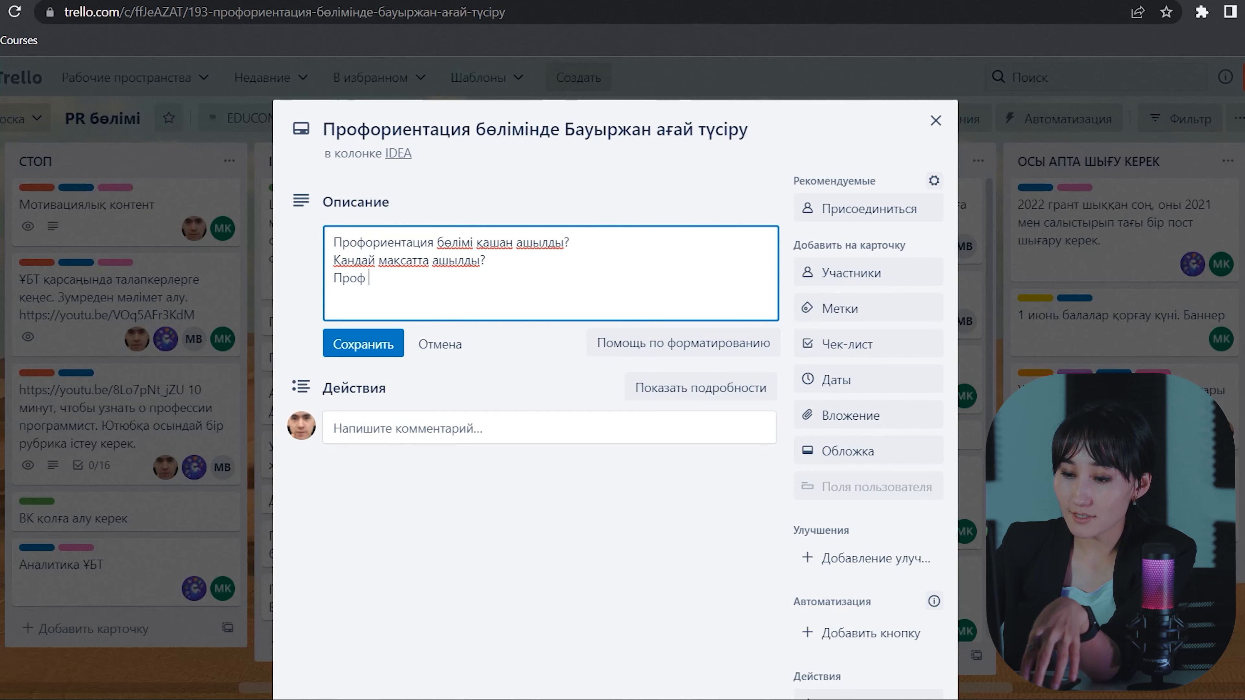
type(" ка")
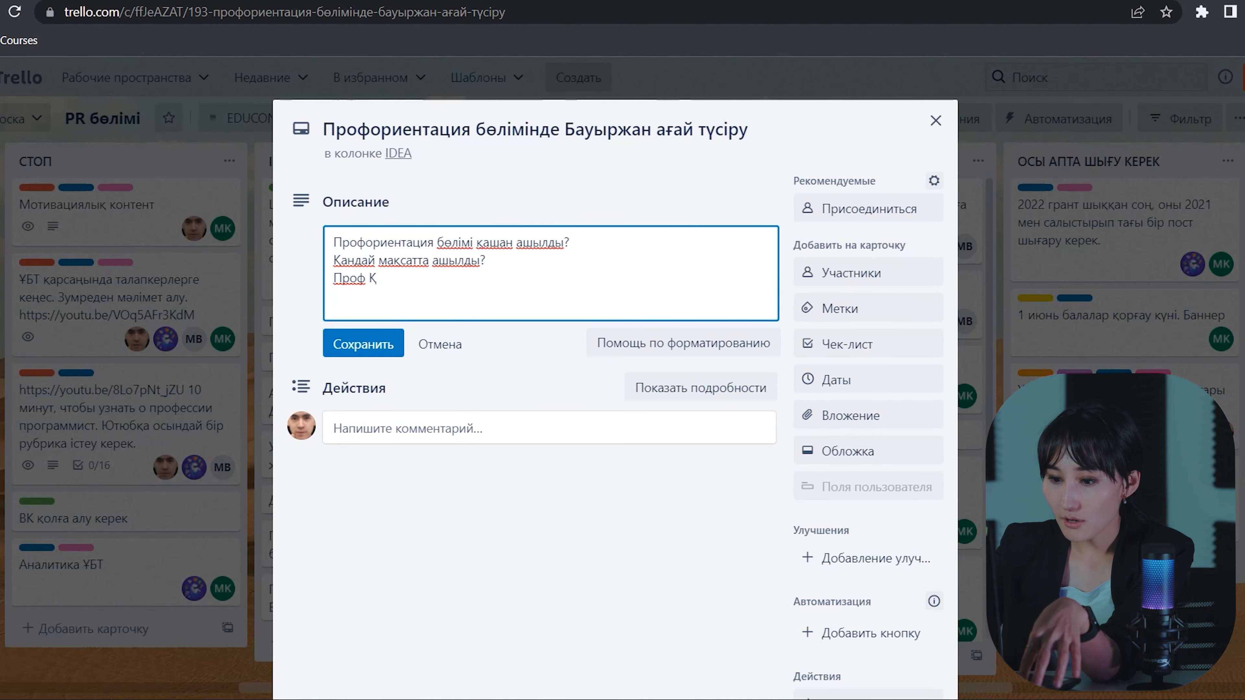
type("нша")
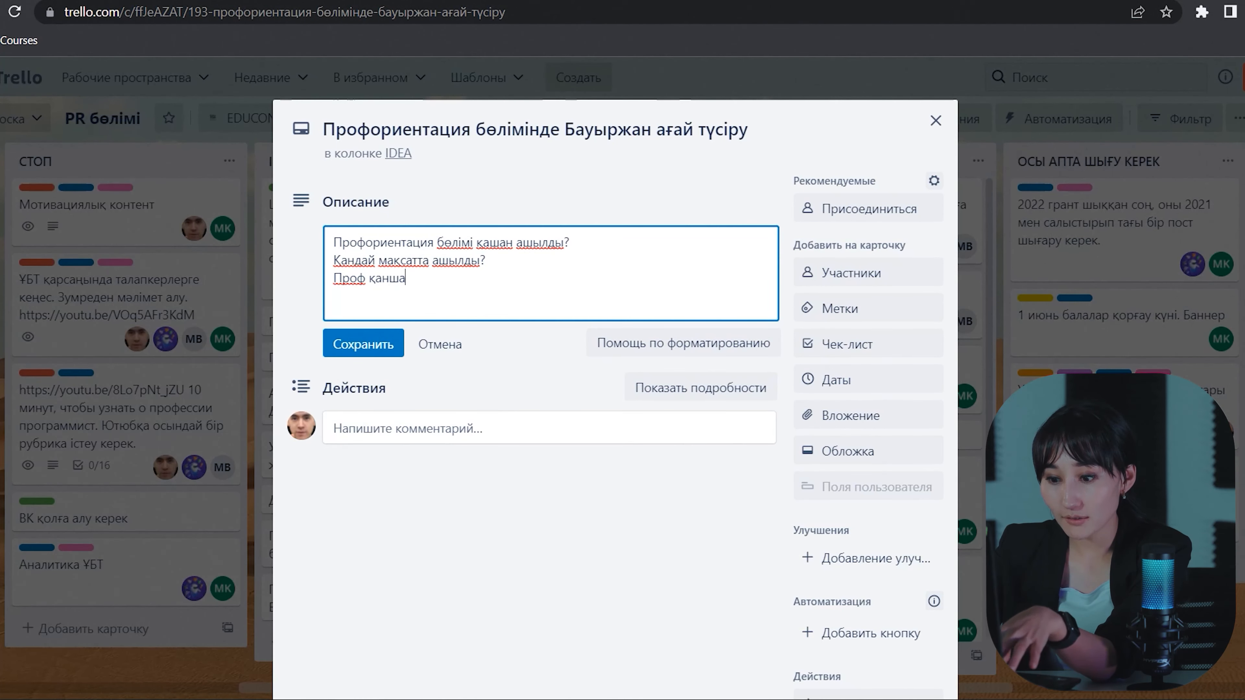
type(" окушыға")
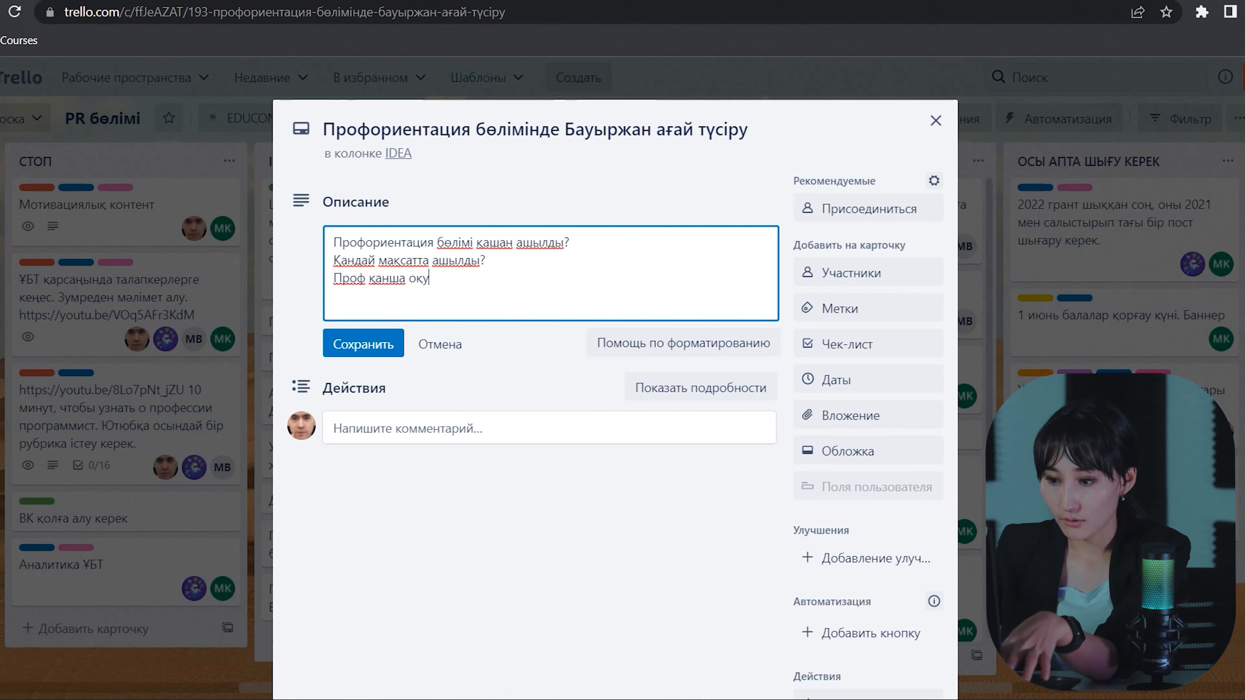
type("  мам")
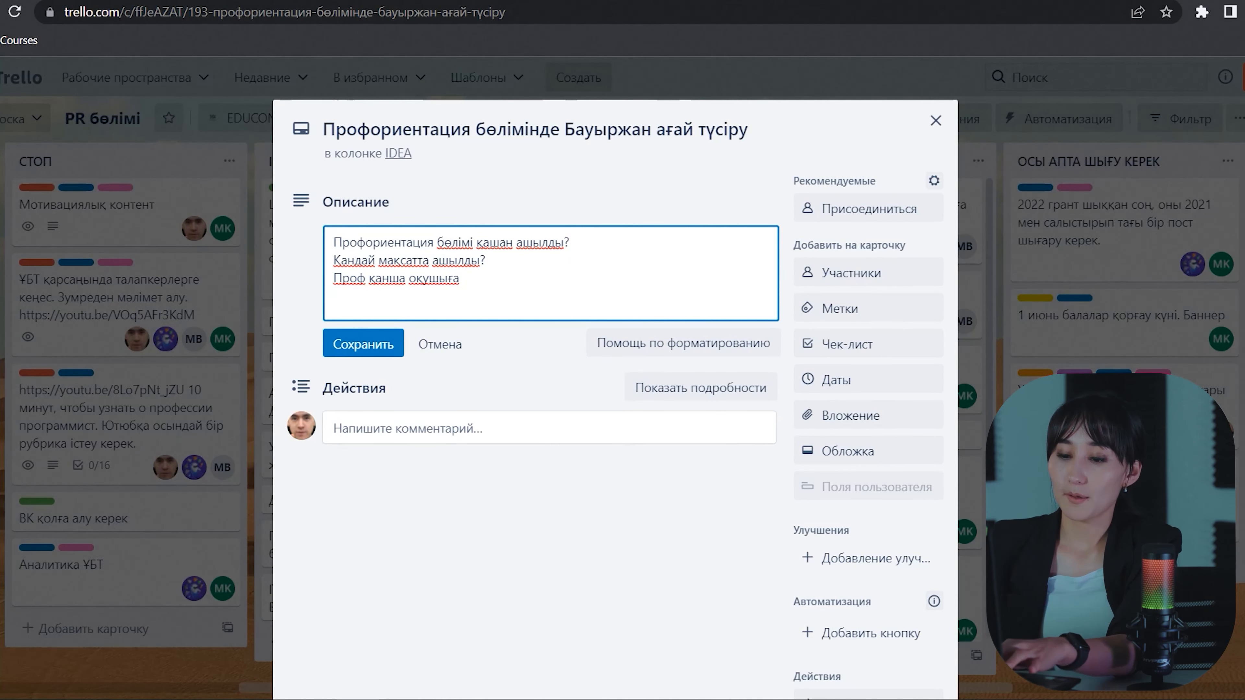
type("ан")
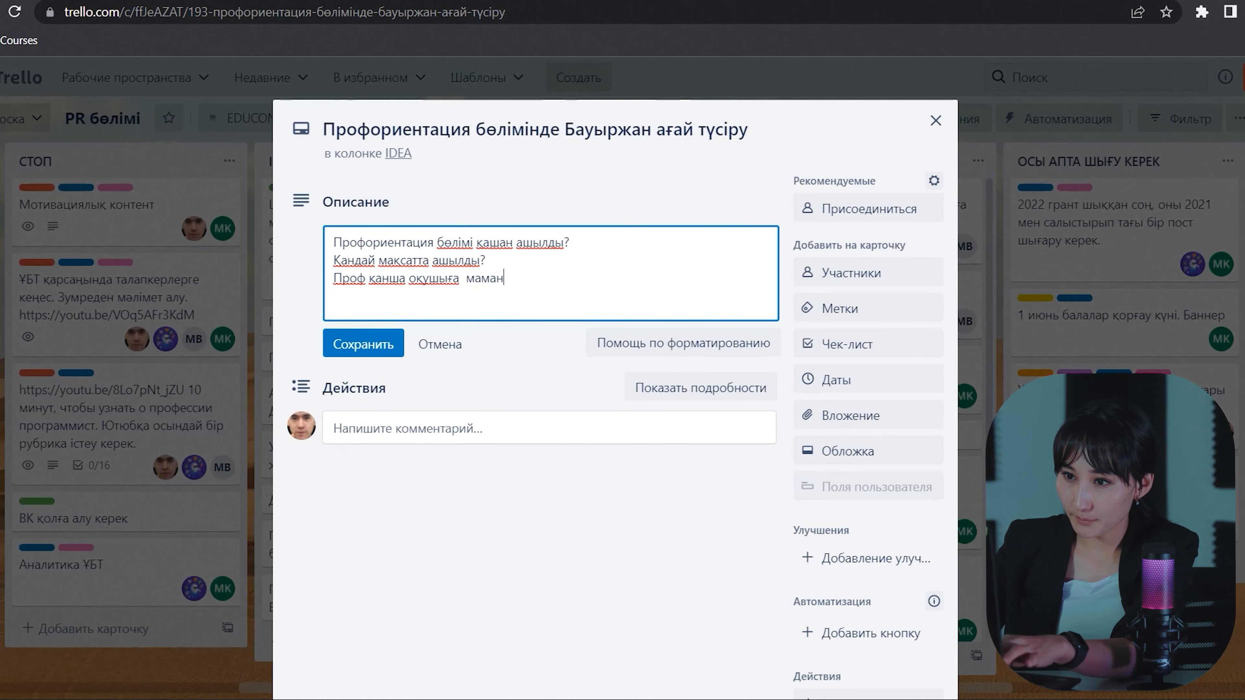
type("дық таңдап бер")
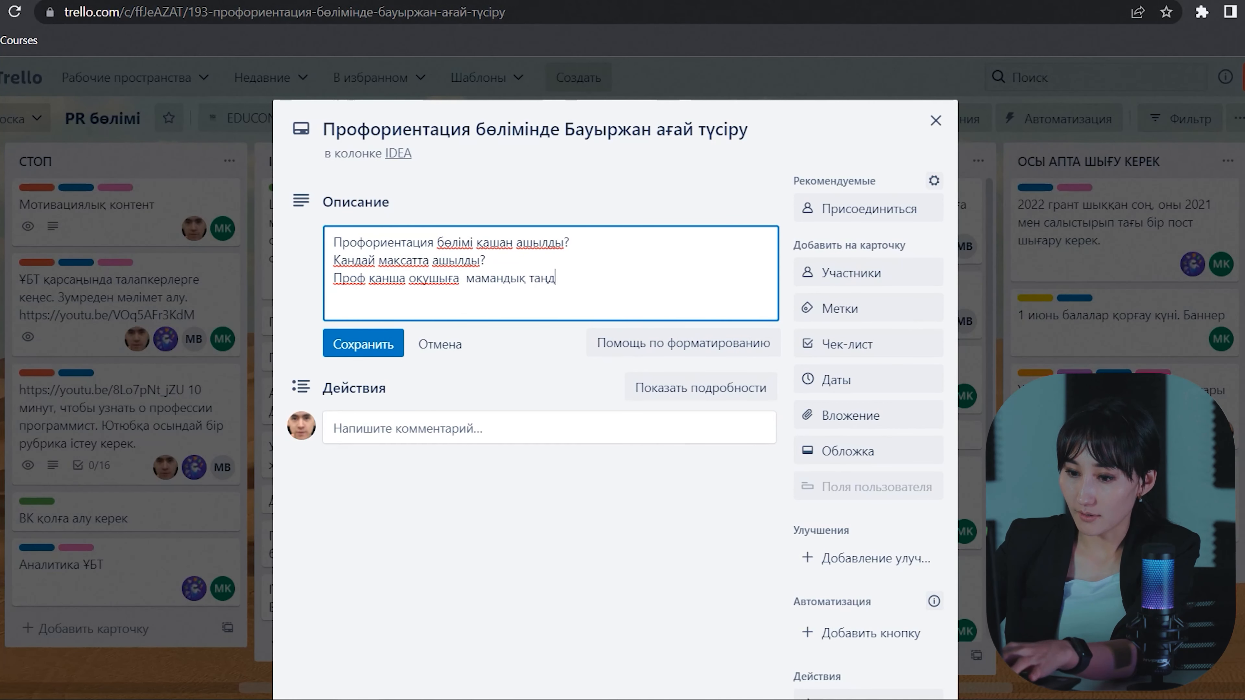
type("ді?")
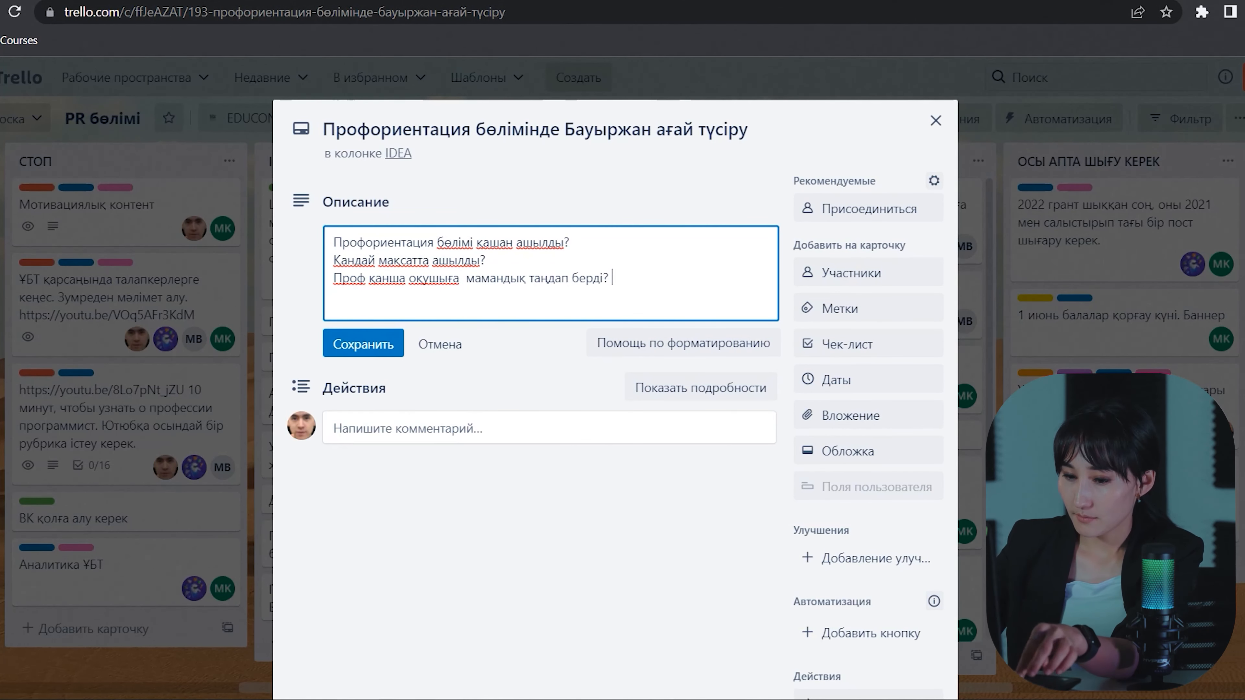
Step: Begin a fourth line in the card's description with «Проф бөлімді танысты.»
key("Return")
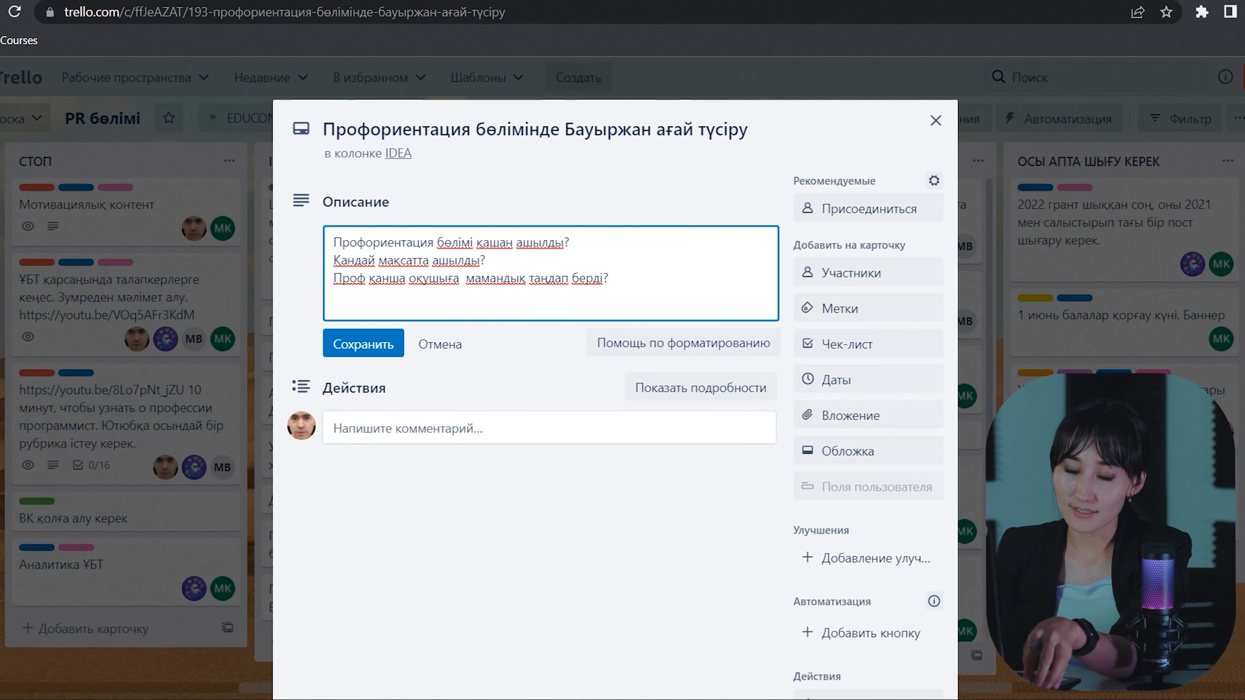
type("П")
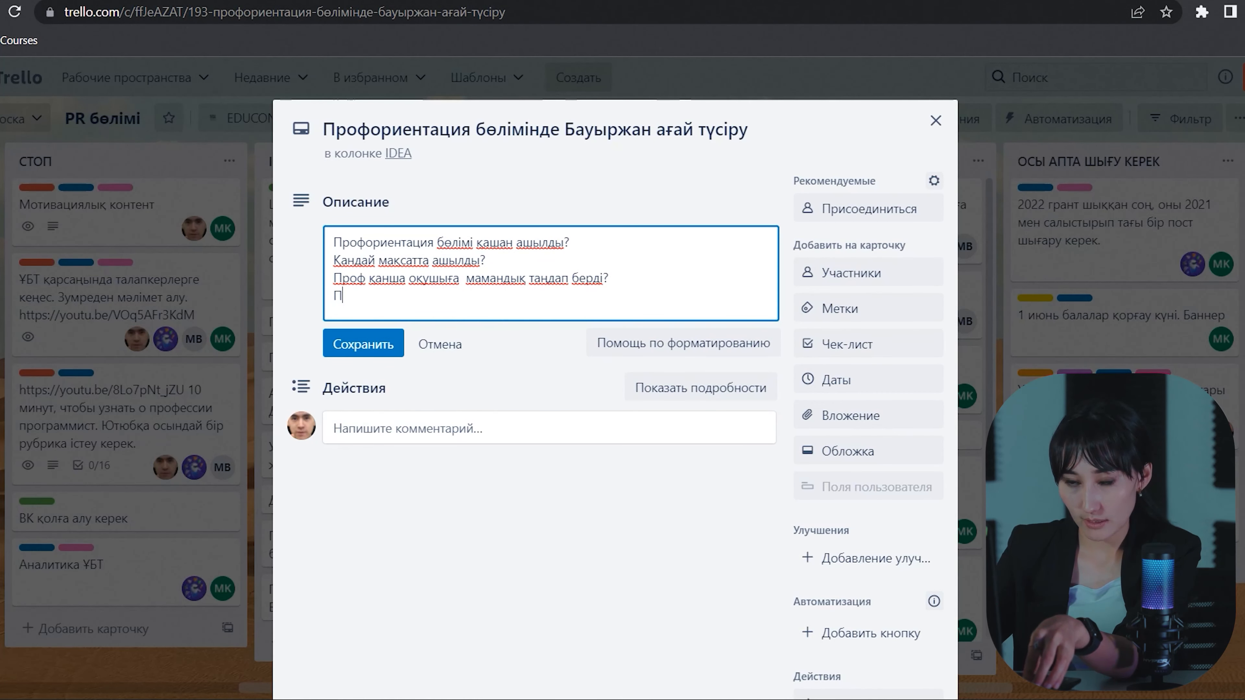
type("роф бөл")
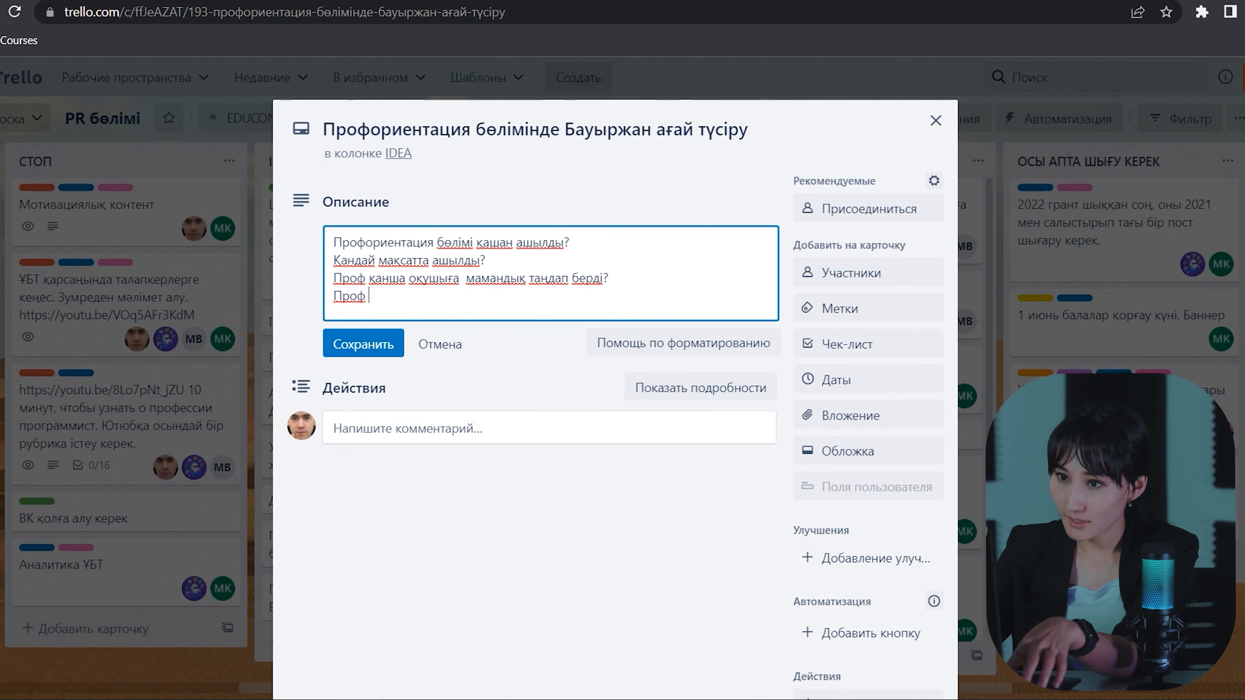
type("н")
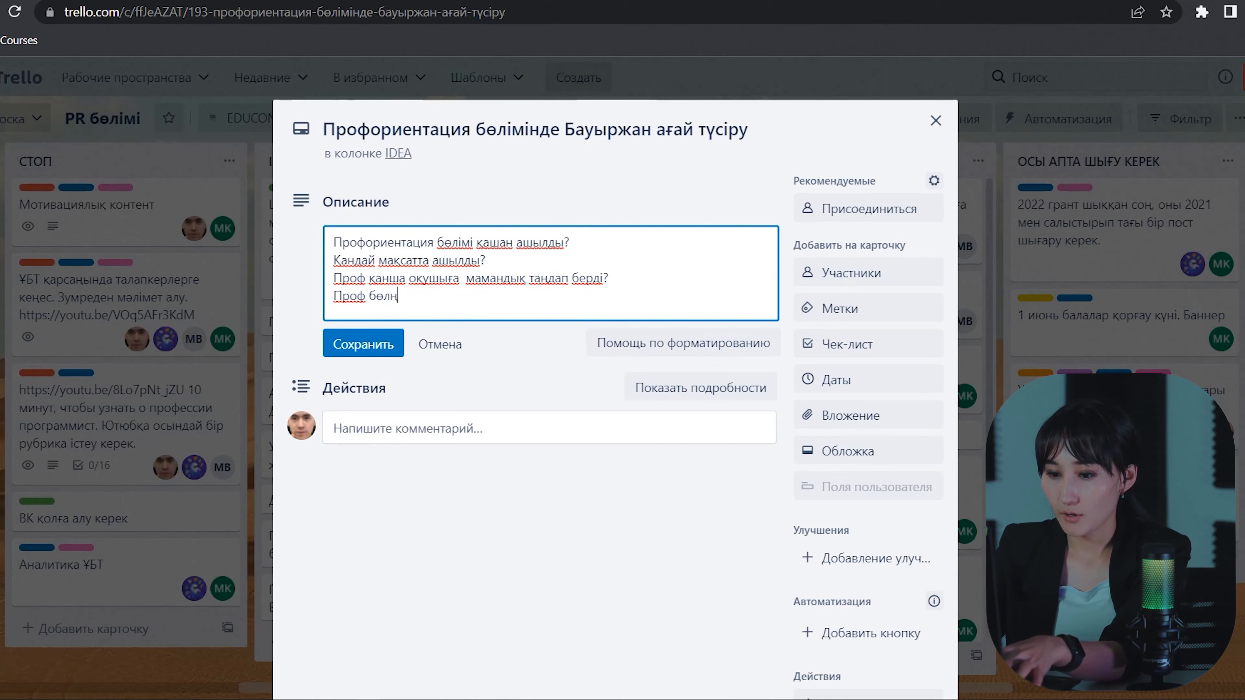
key("BackSpace")
type("імді та")
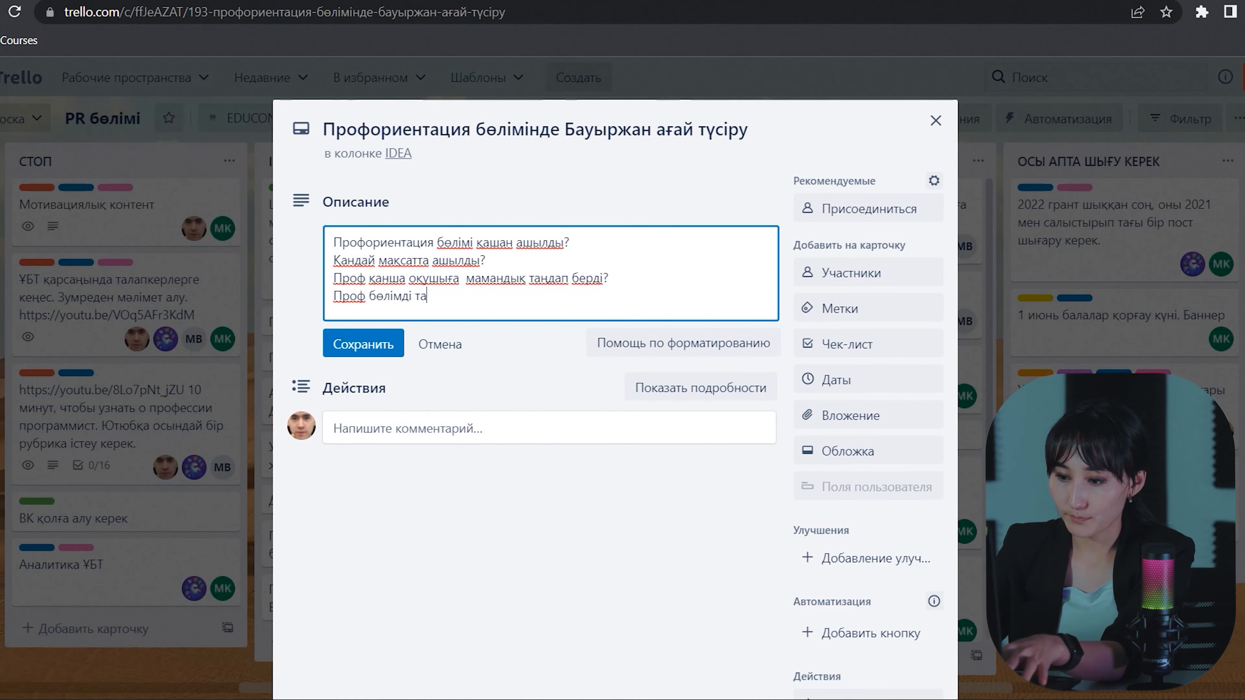
type("ныст")
type("ы. Н")
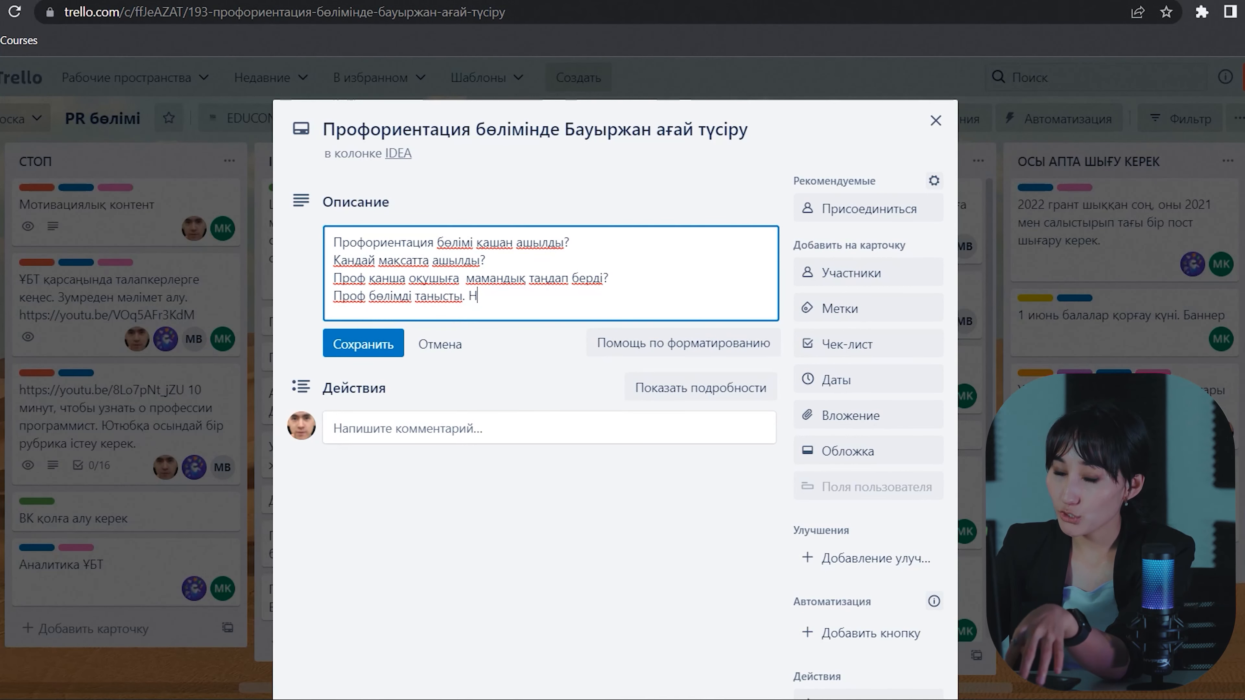
Step: Complete the fourth description line with «Нақты тәтижелері. Жоспарлары.», save the description and close the card
type("ақты т")
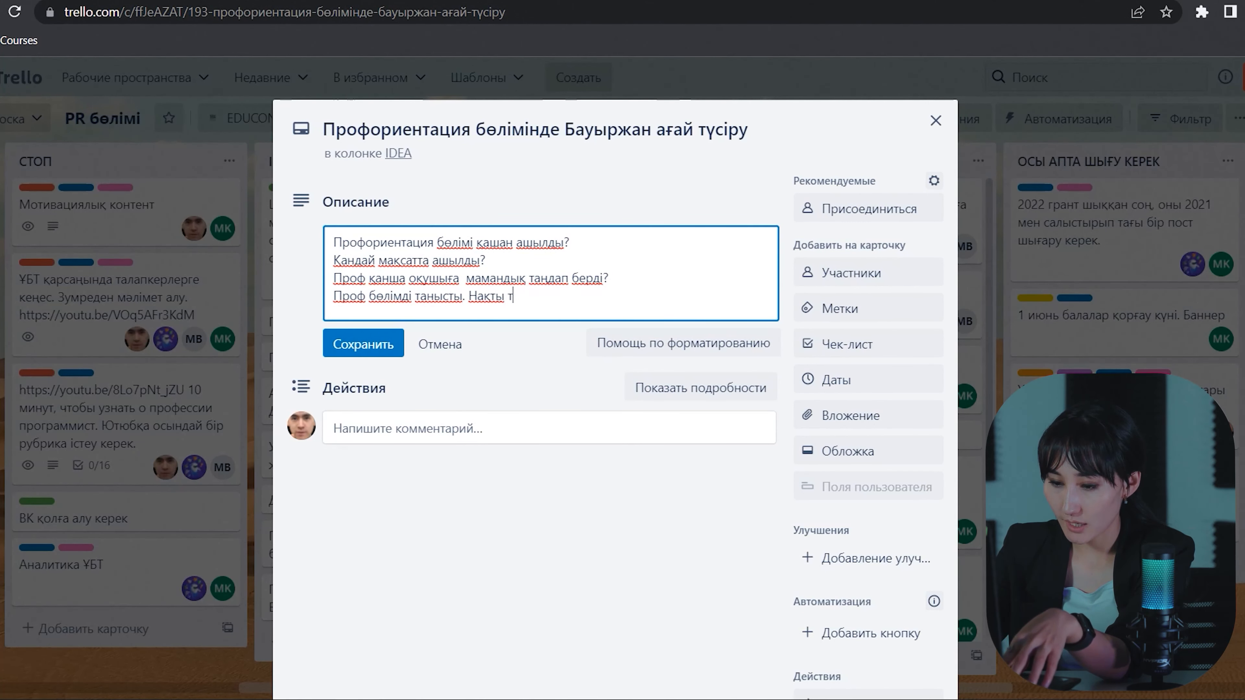
type("әи")
key("BackSpace")
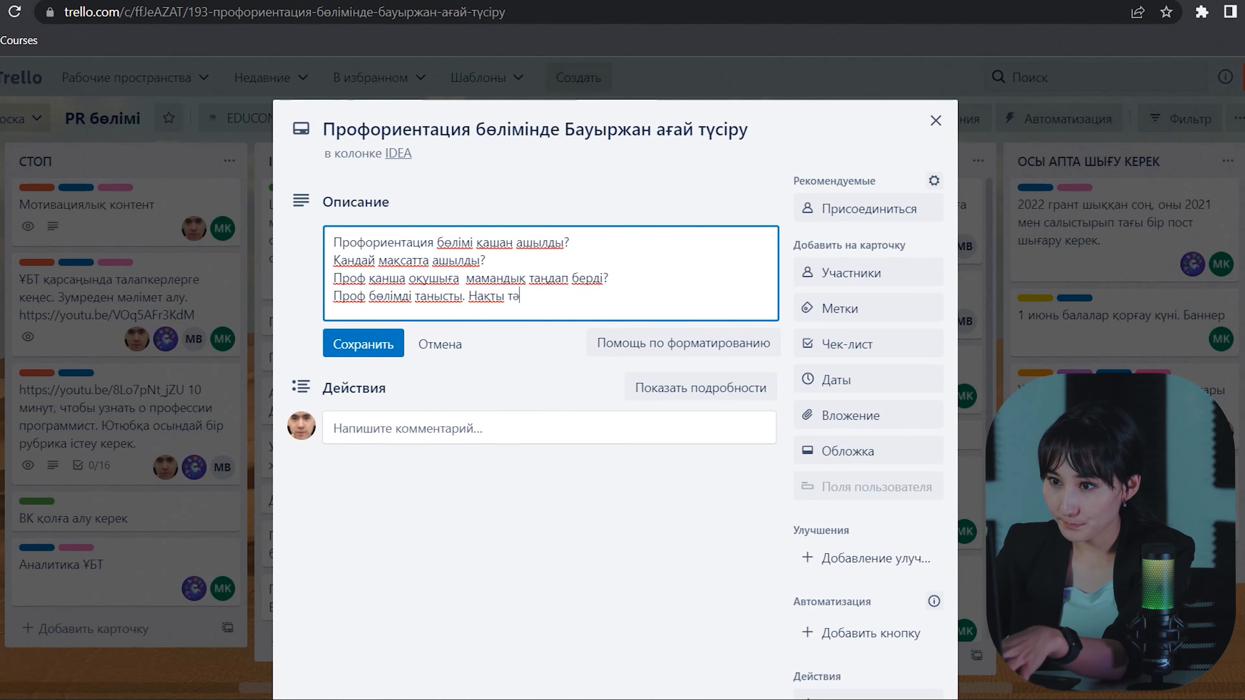
type("тижелер")
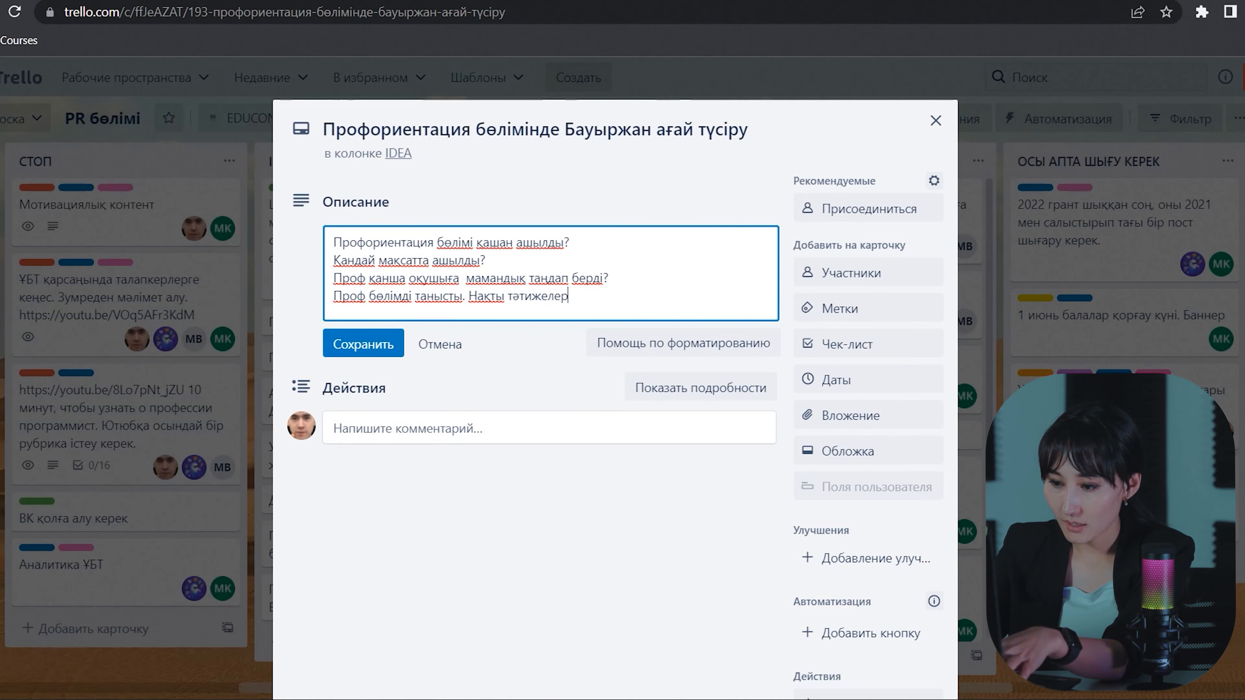
type("і.")
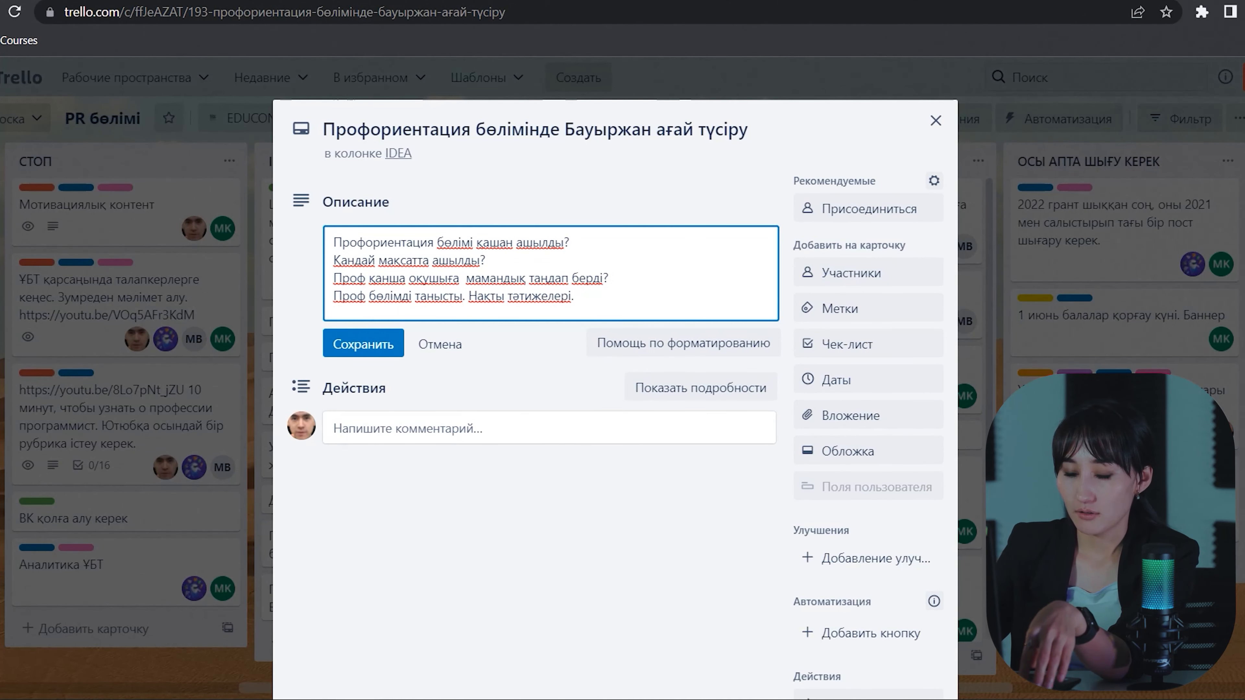
type("Ж")
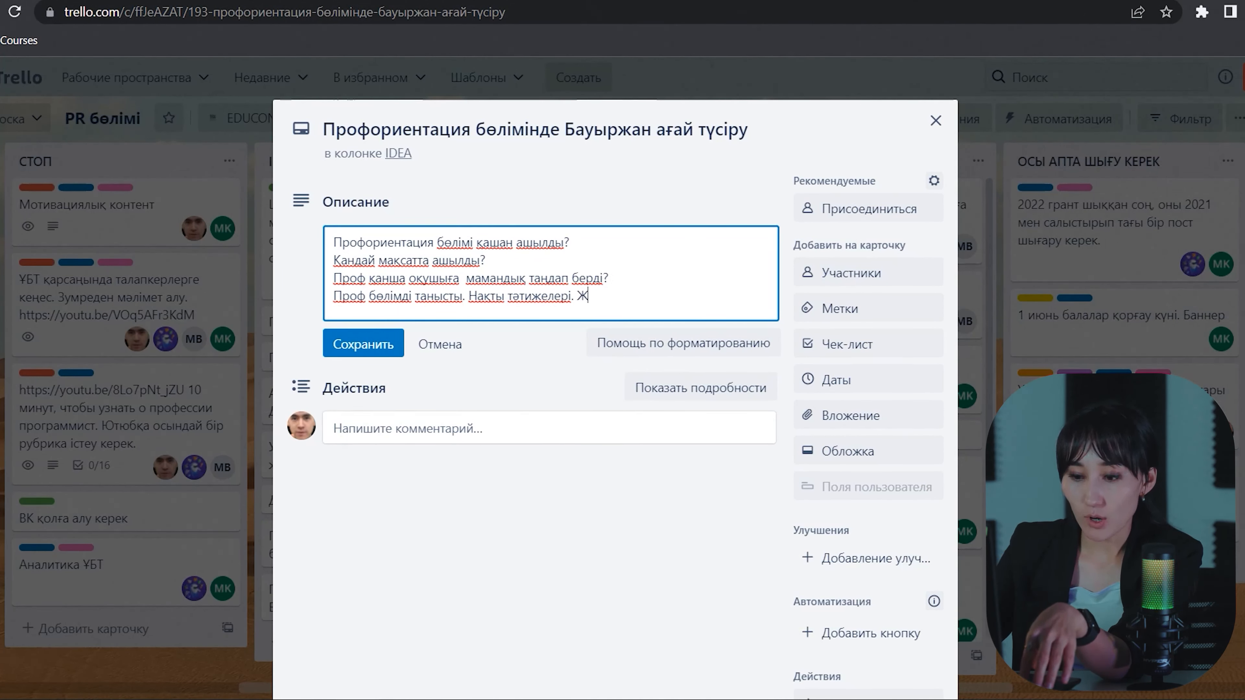
type("оспарлары.")
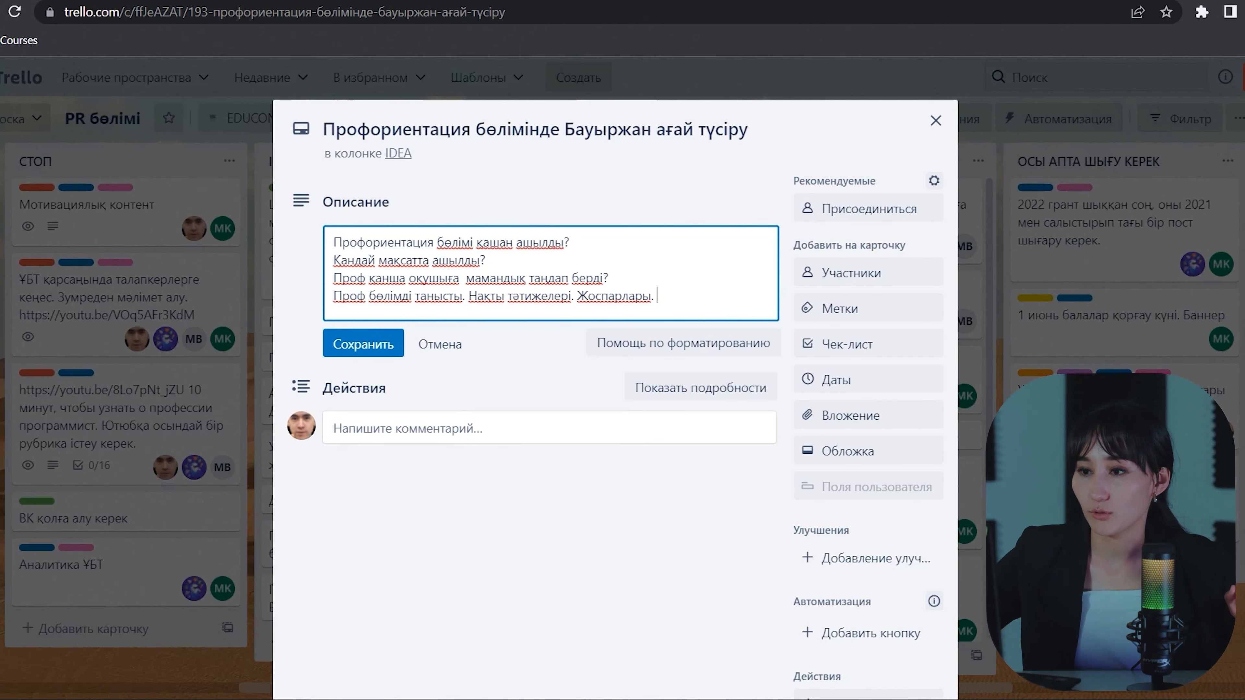
left_click(363, 344)
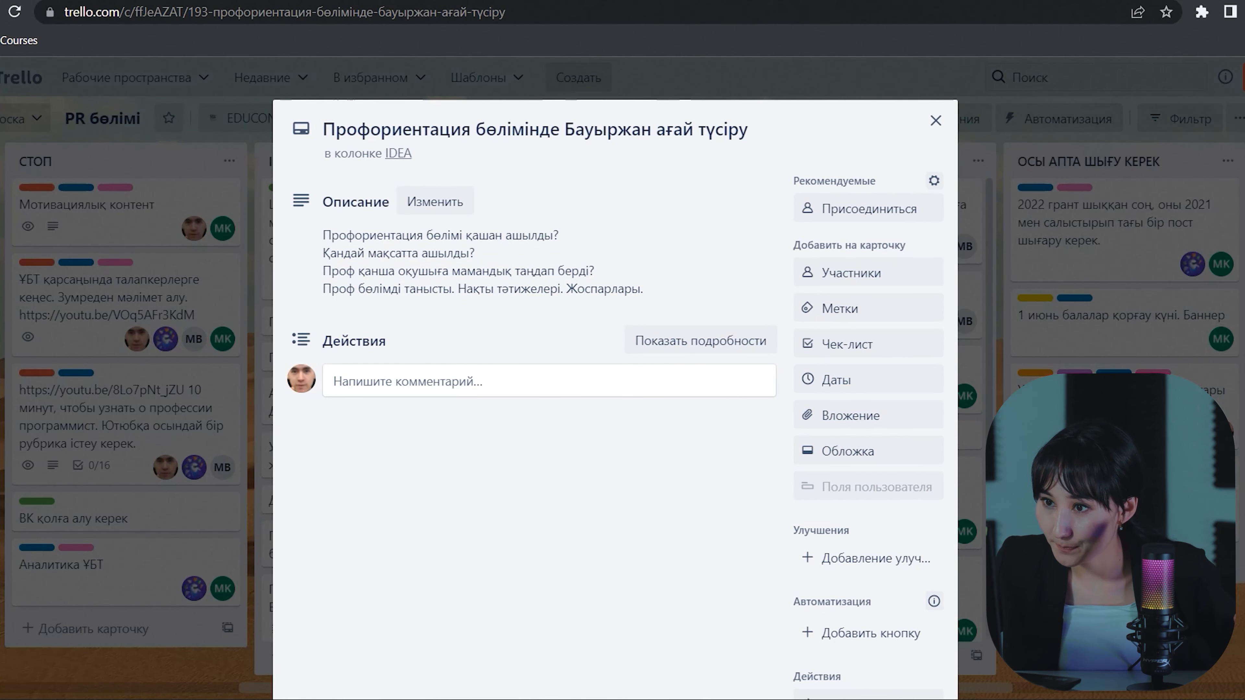
left_click(936, 121)
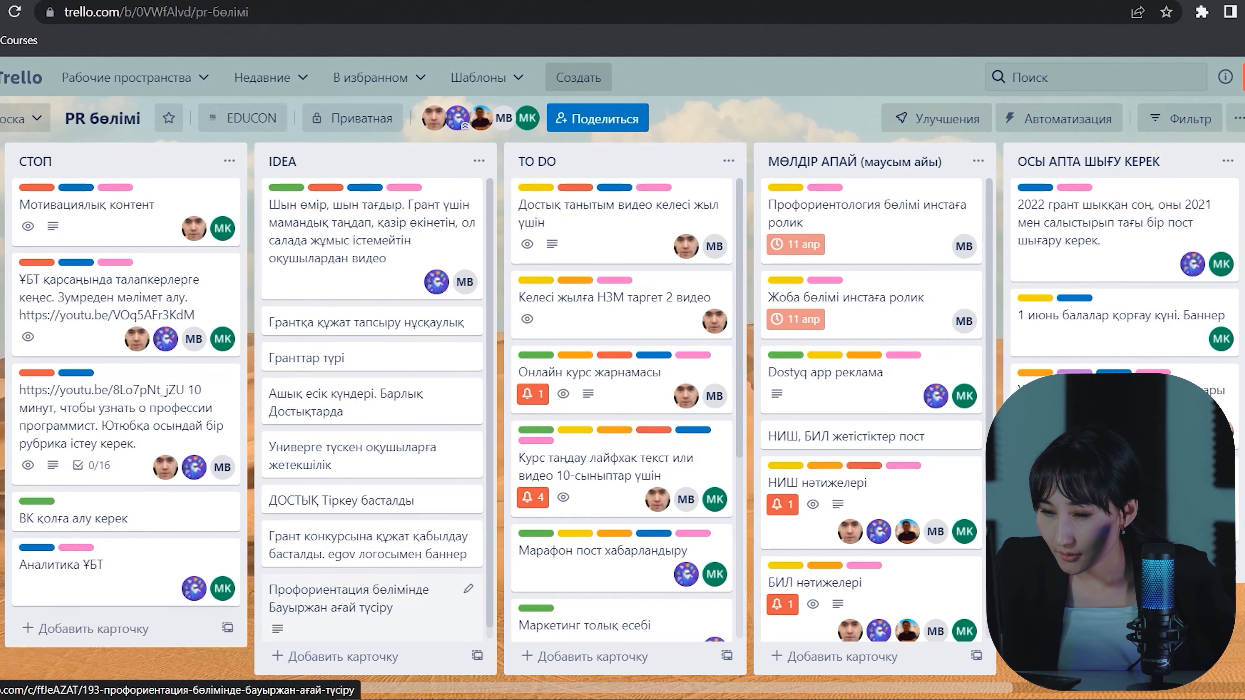
Step: Reopen the new IDEA card and add the first, third and fifth listed board members to it
left_click(367, 598)
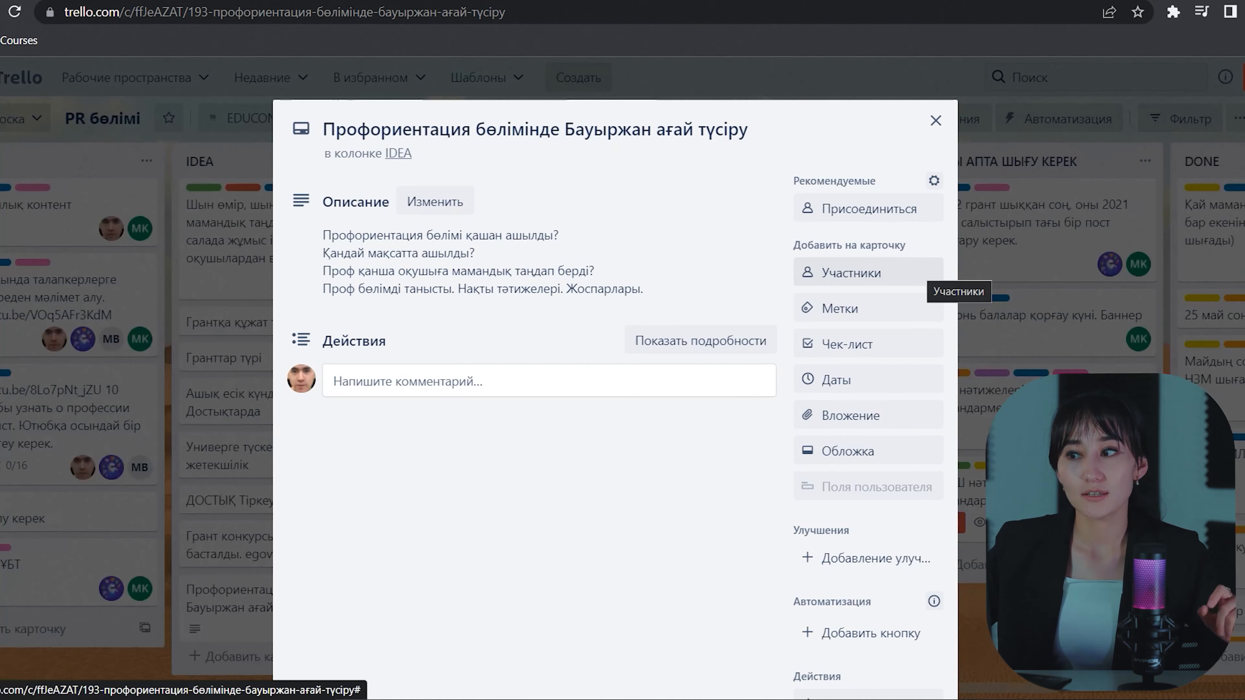
left_click(925, 271)
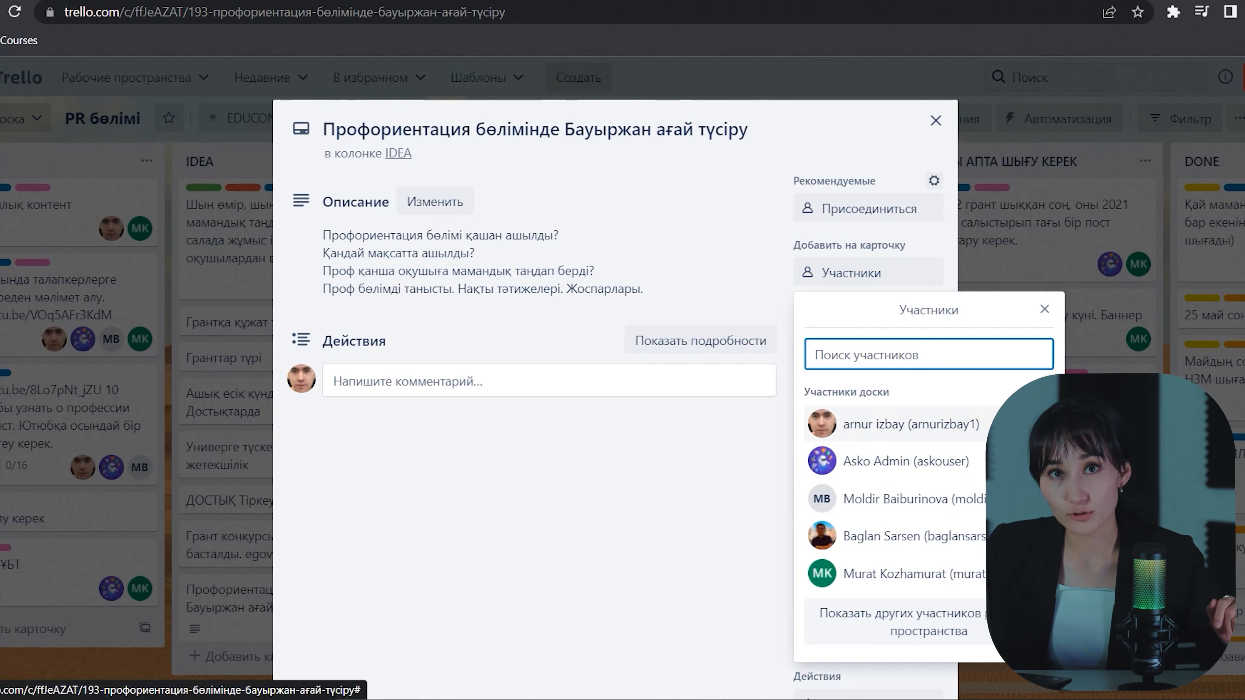
left_click(911, 424)
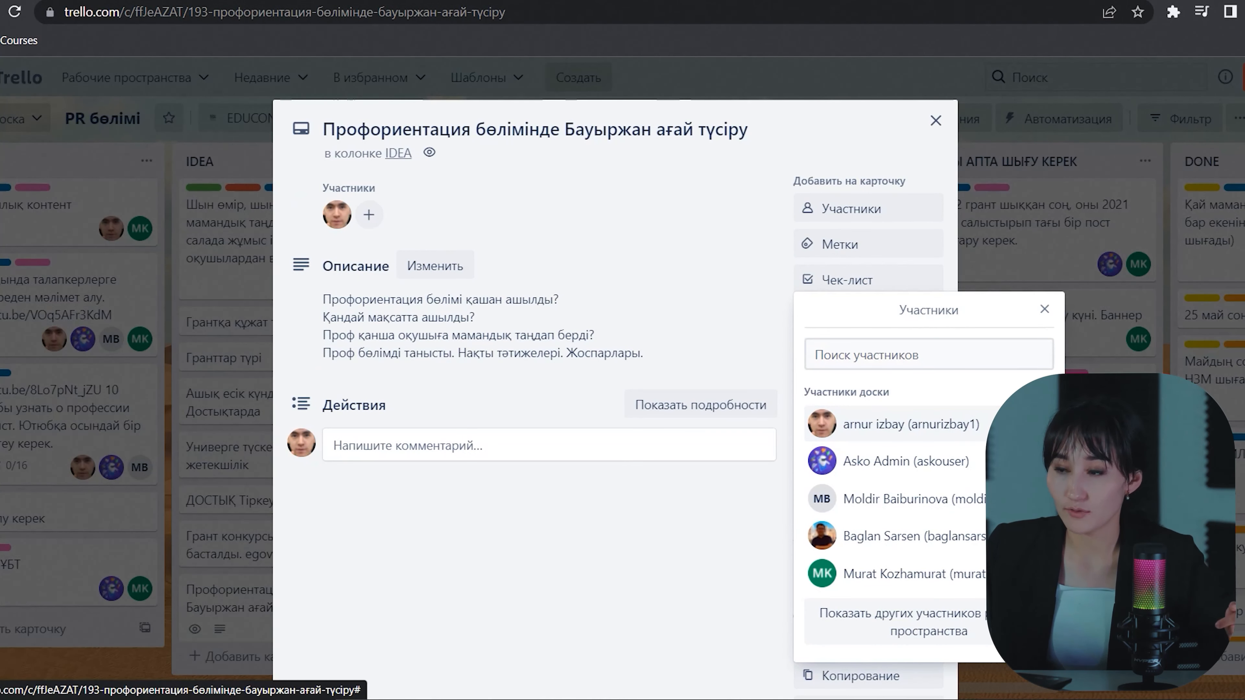
left_click(911, 498)
left_click(911, 574)
left_click(1045, 309)
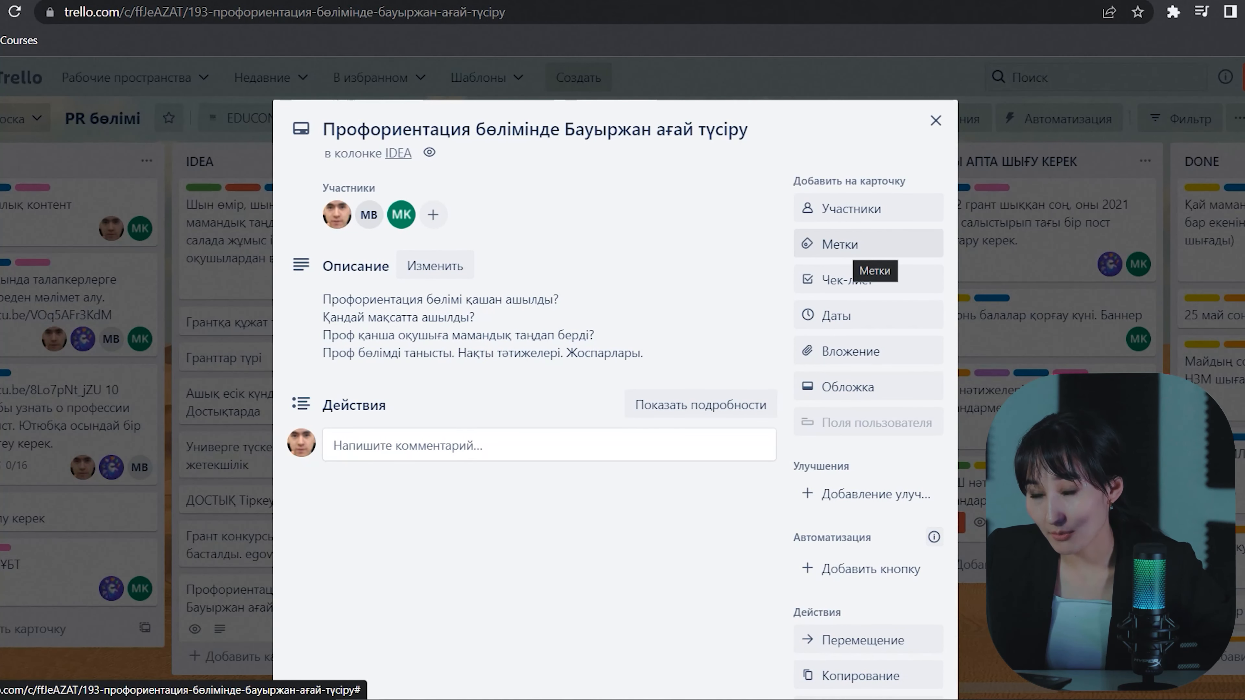
Step: Add the labels InstaStories, InstaReels, YouTube, Tik-Tok, Telegram and InstaPost to the card
left_click(853, 244)
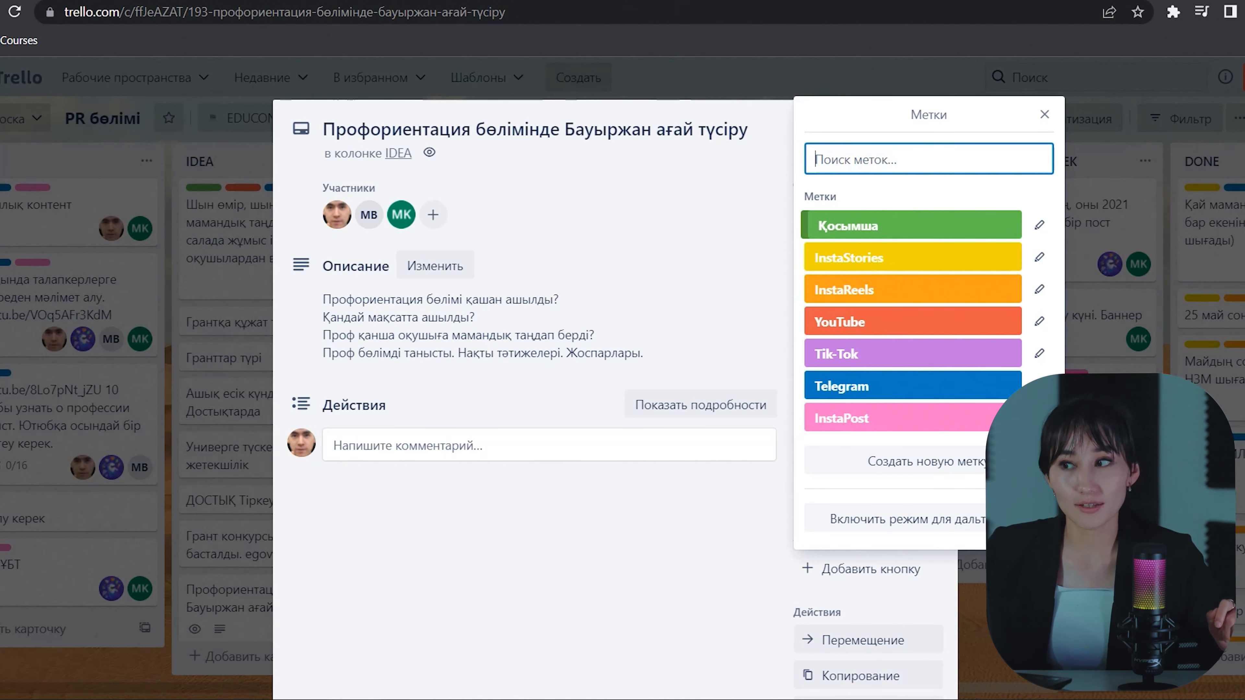
left_click(863, 258)
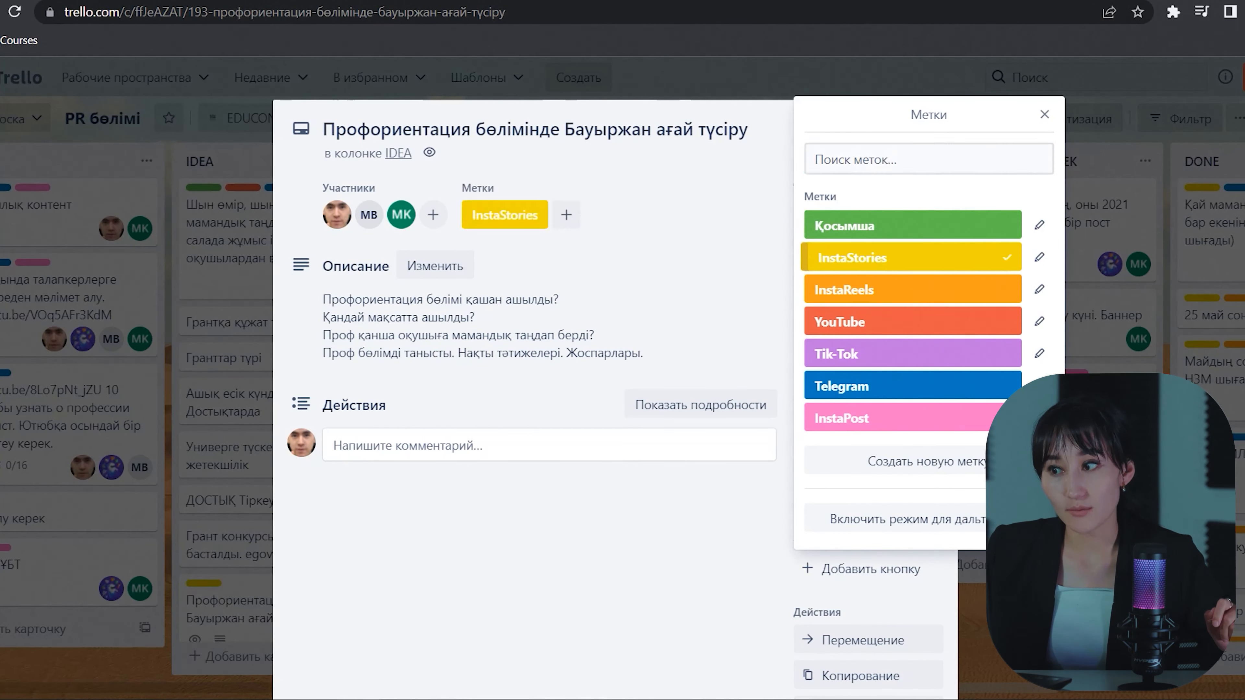
left_click(863, 289)
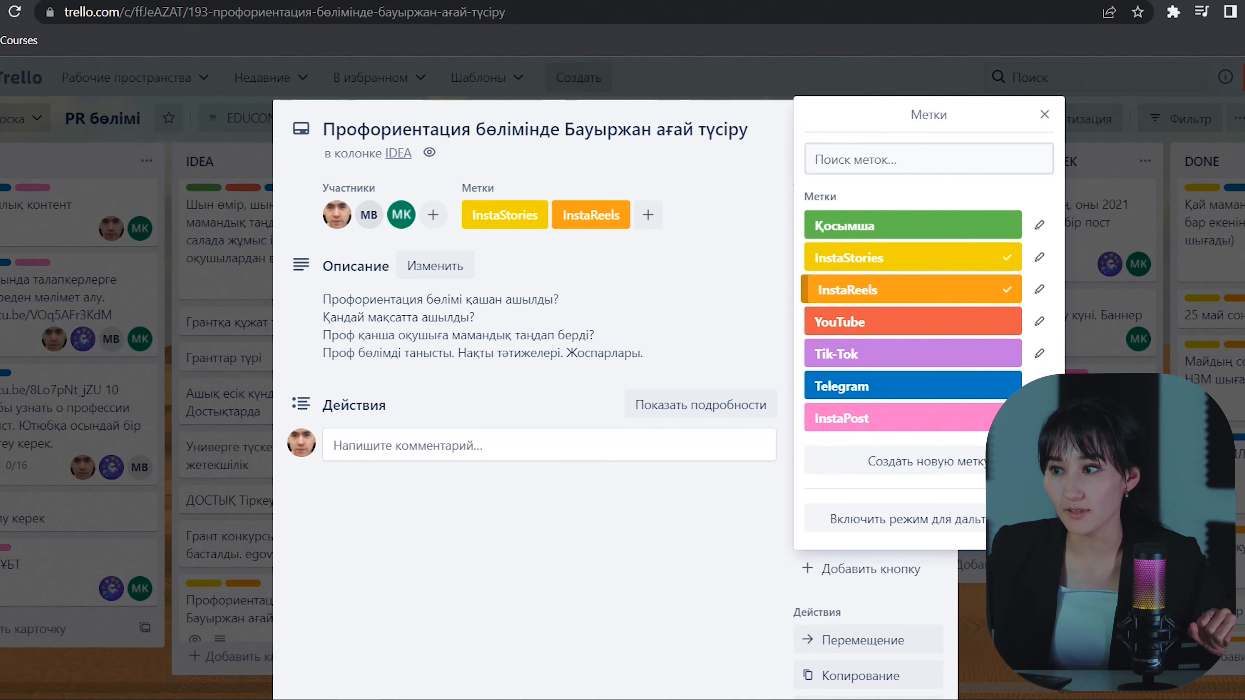
left_click(913, 321)
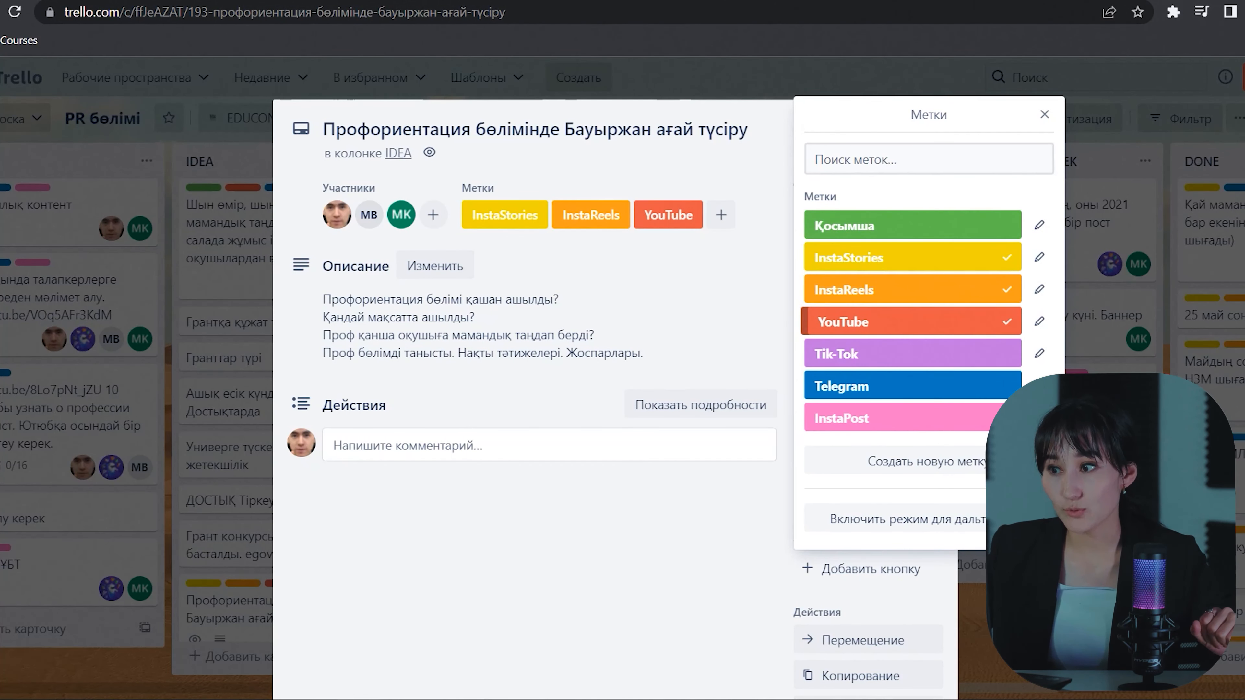
left_click(913, 354)
left_click(913, 386)
left_click(883, 418)
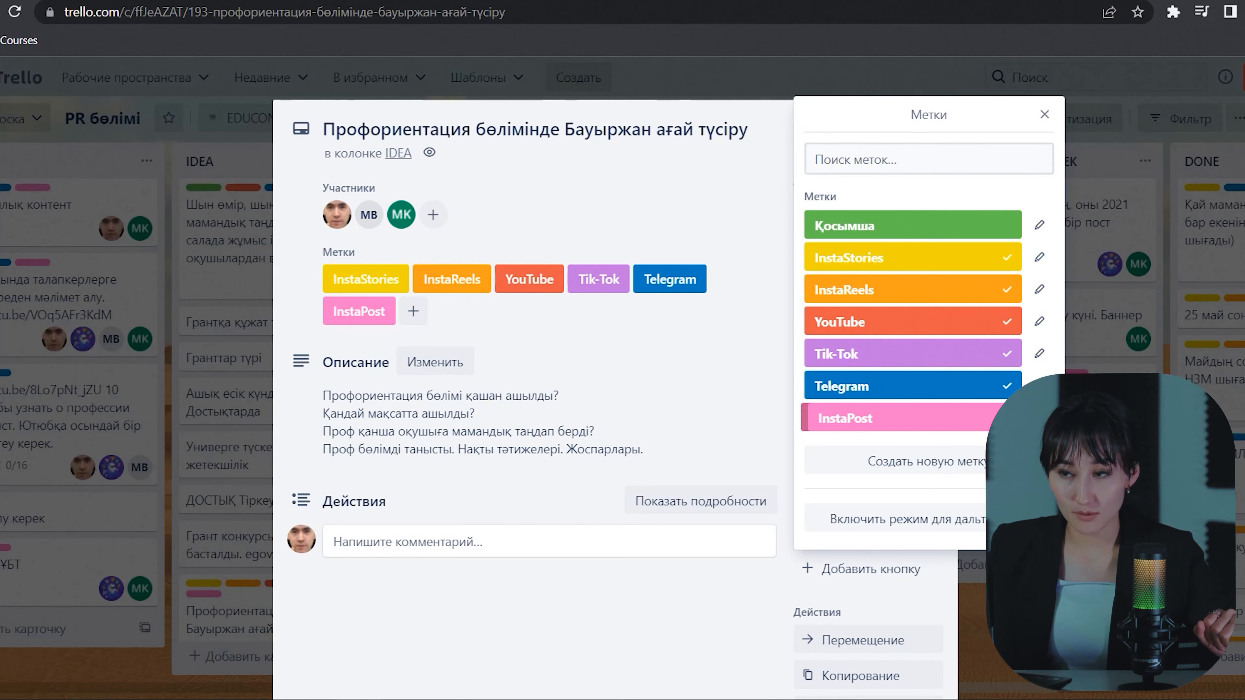
key("Escape")
Step: Set the card's due date to 21.06.2022 at 23:17 and save it
scroll(615, 373, "down", 2)
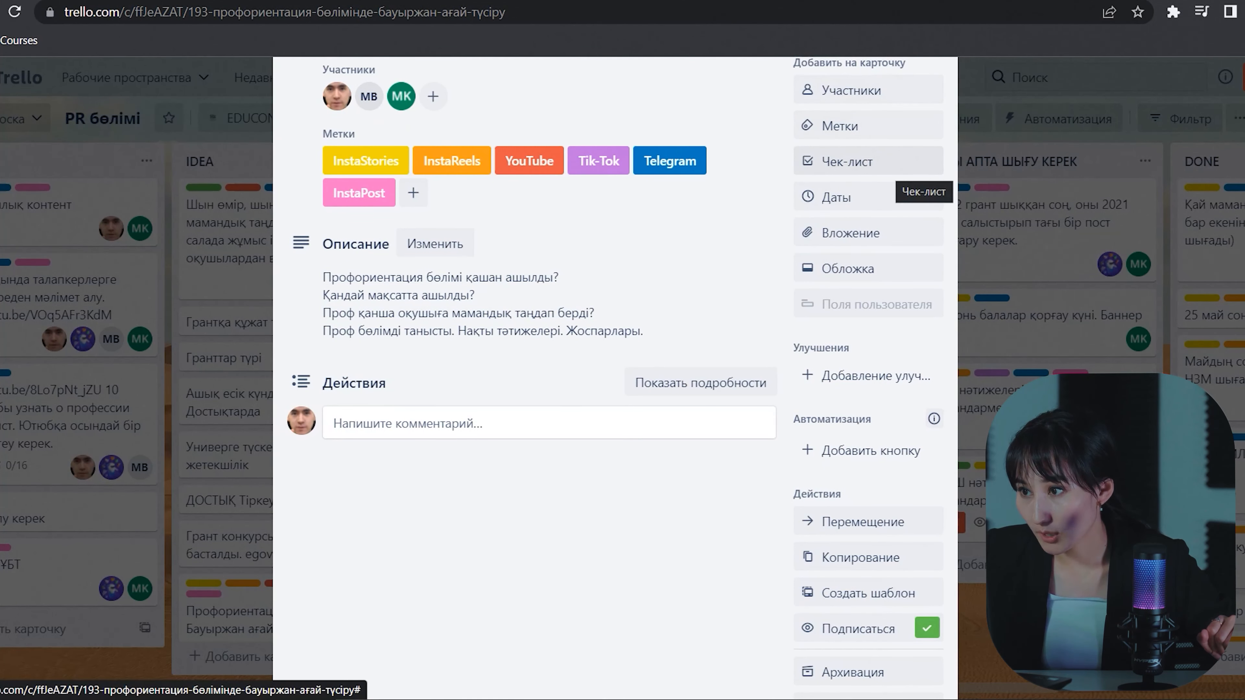
left_click(837, 198)
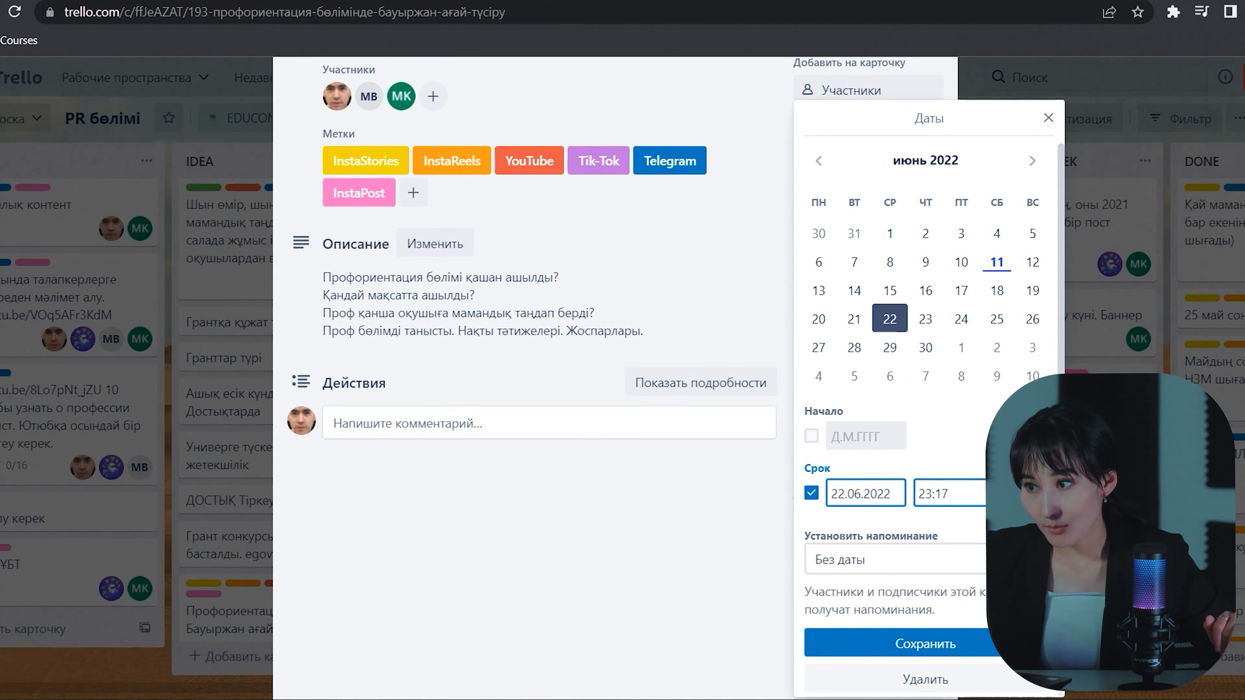
left_click(890, 319)
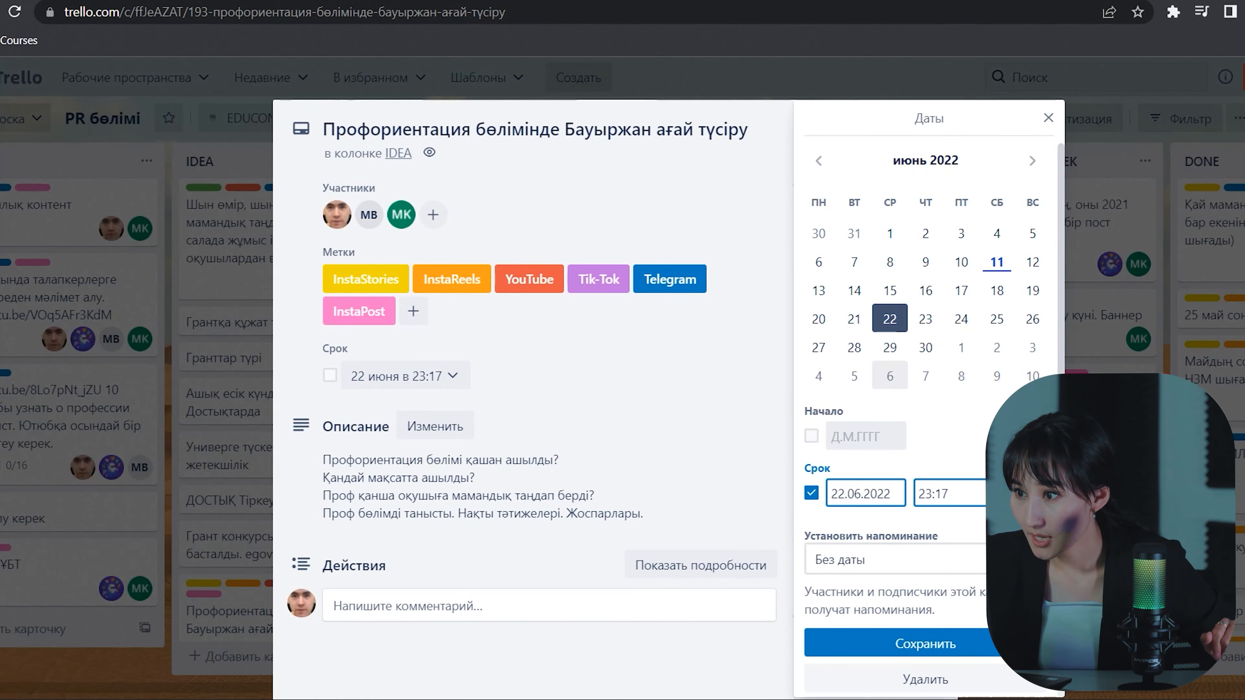
left_click(854, 319)
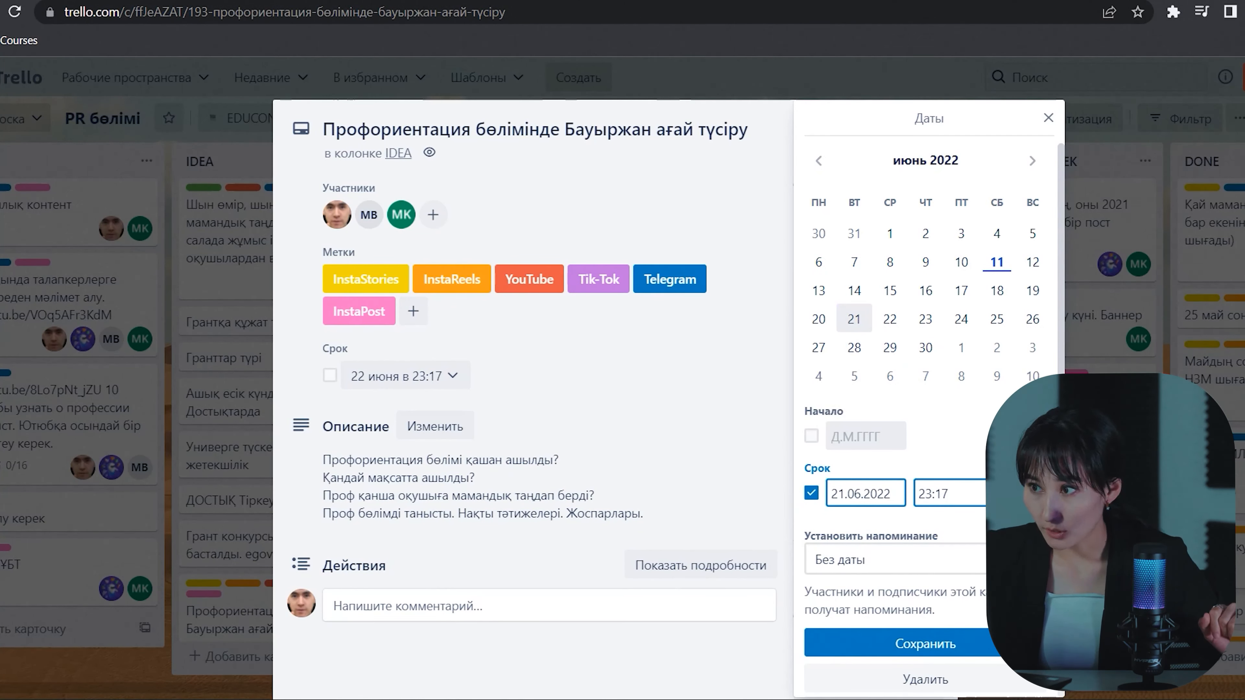
left_click(925, 644)
Step: Mark the card's due date as complete and clear the mark again, twice
left_click(331, 376)
scroll(338, 358, "down", 2)
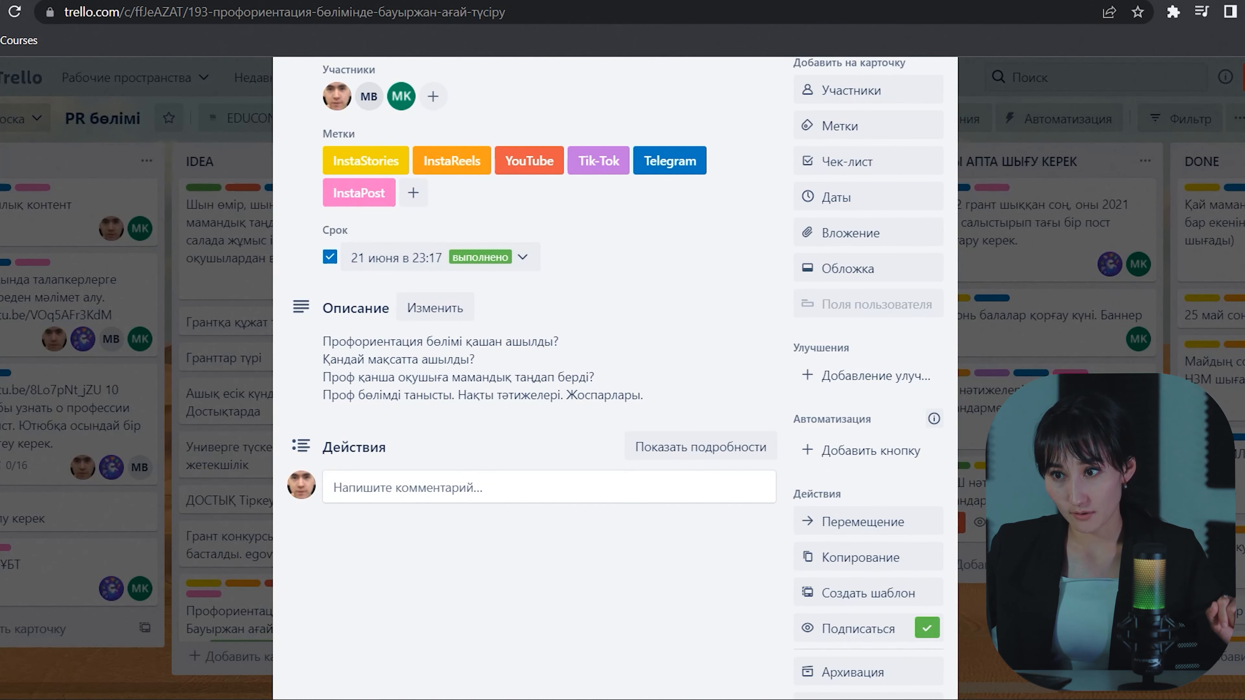
left_click(330, 256)
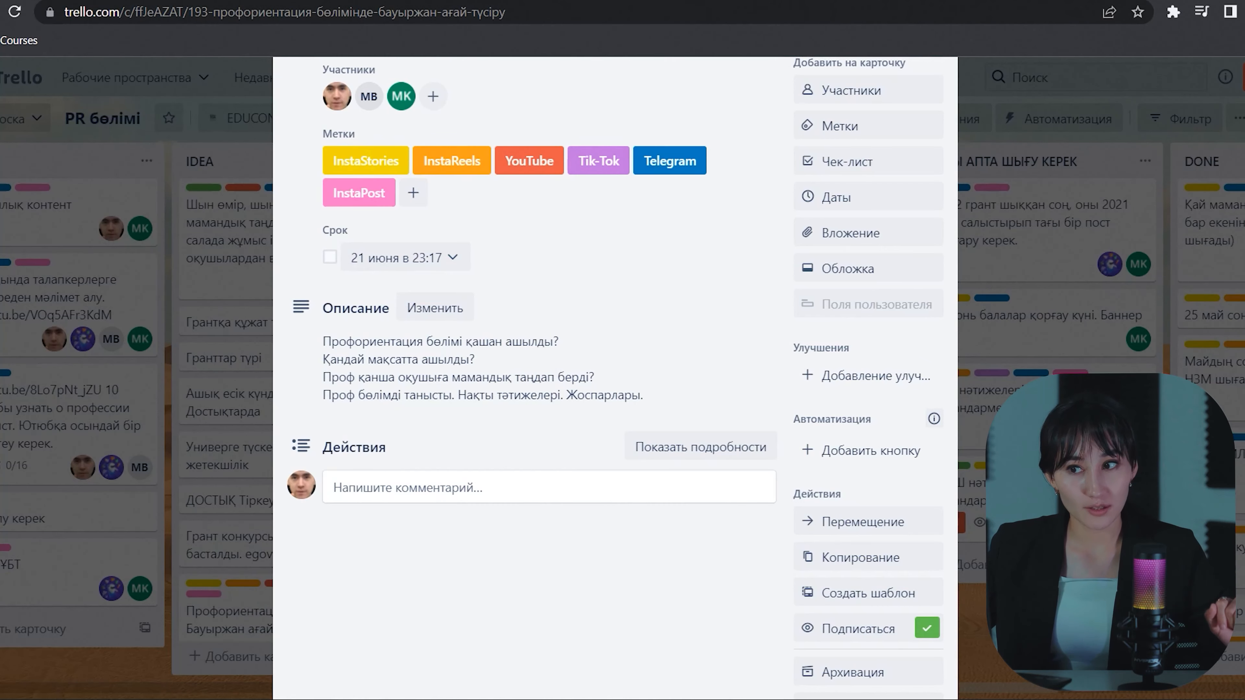
left_click(330, 256)
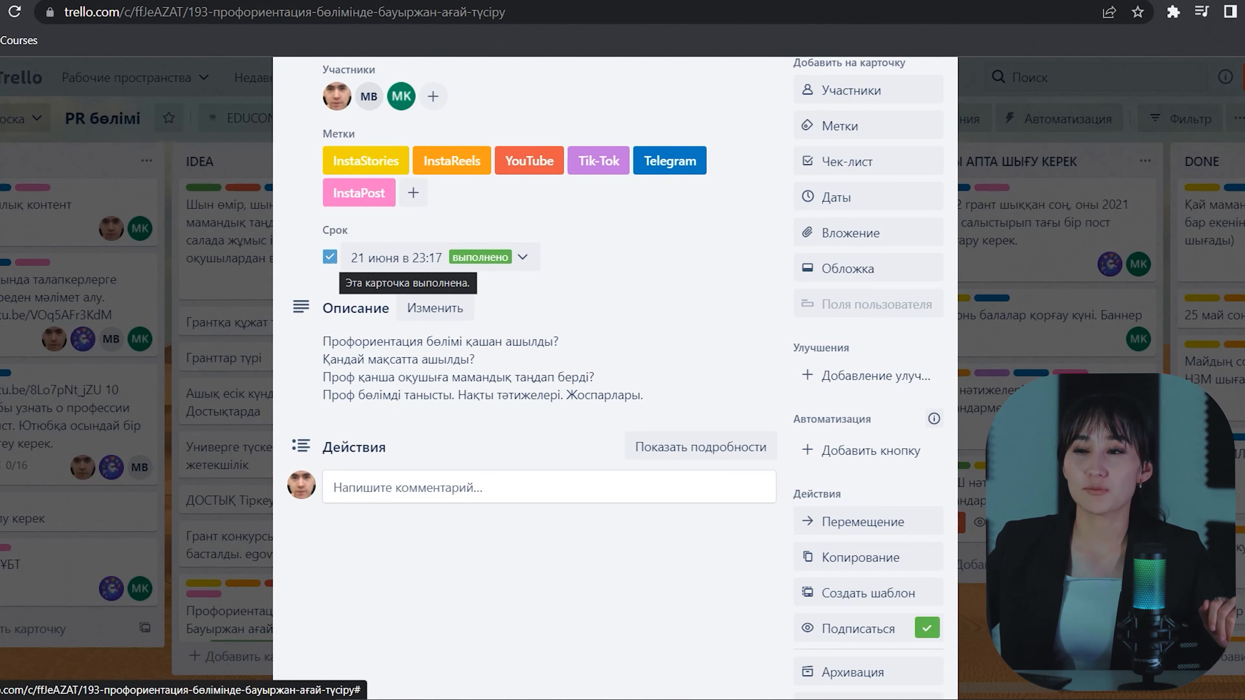
left_click(330, 257)
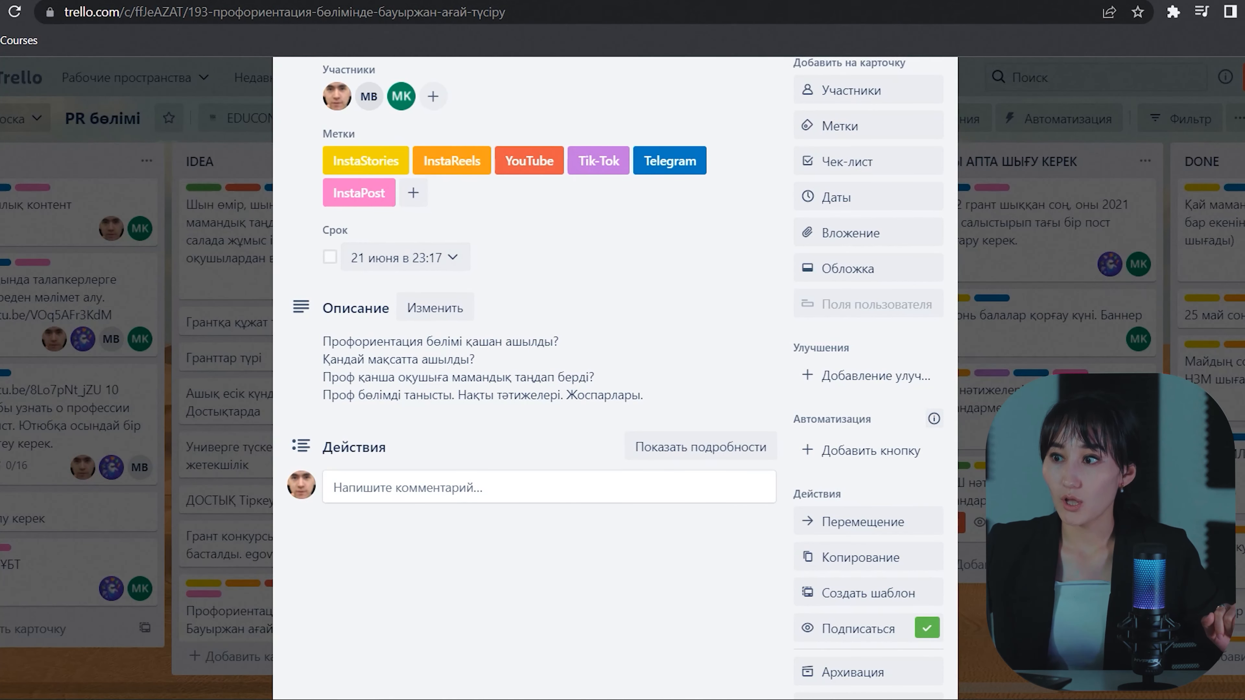
Step: Add a checklist titled «Профориаентация» to the card without copying items from another checklist
left_click(847, 162)
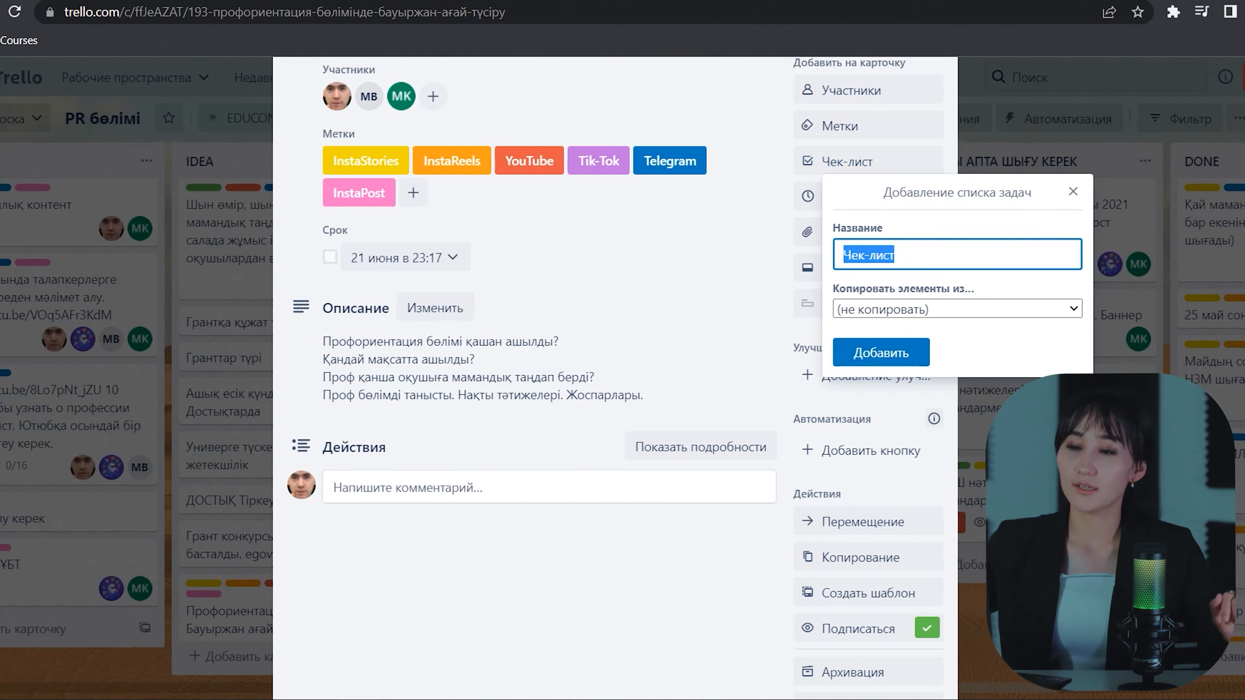
type("П")
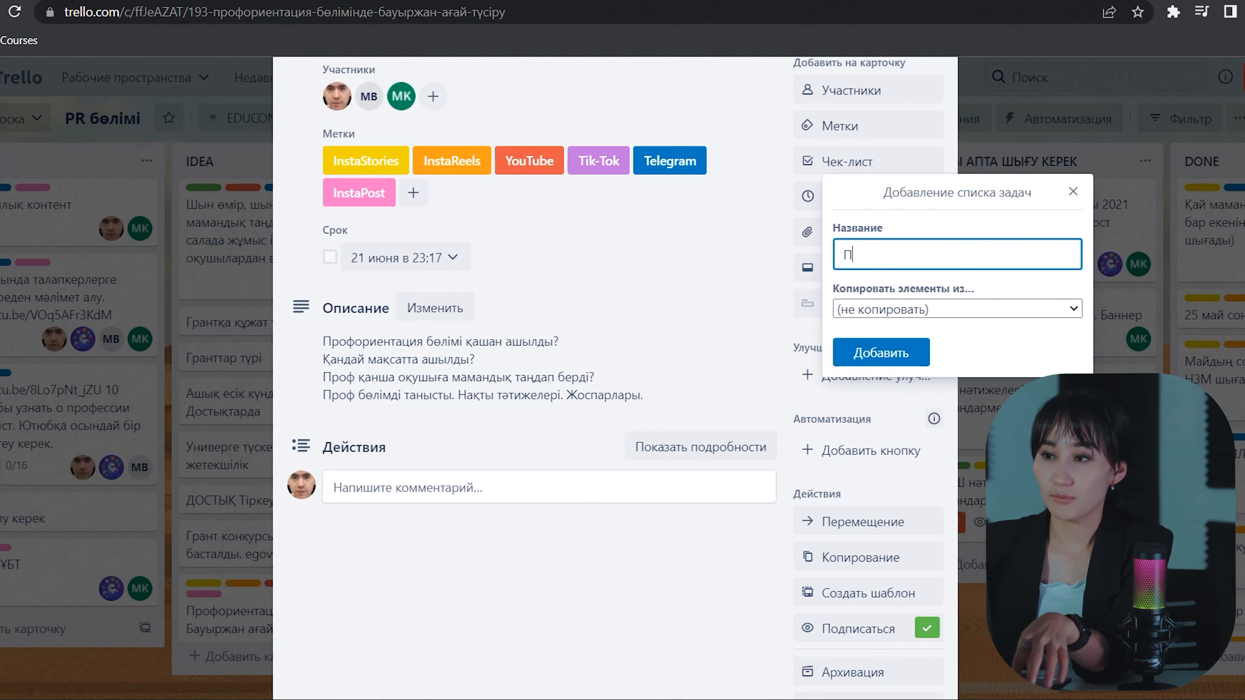
type("рофори")
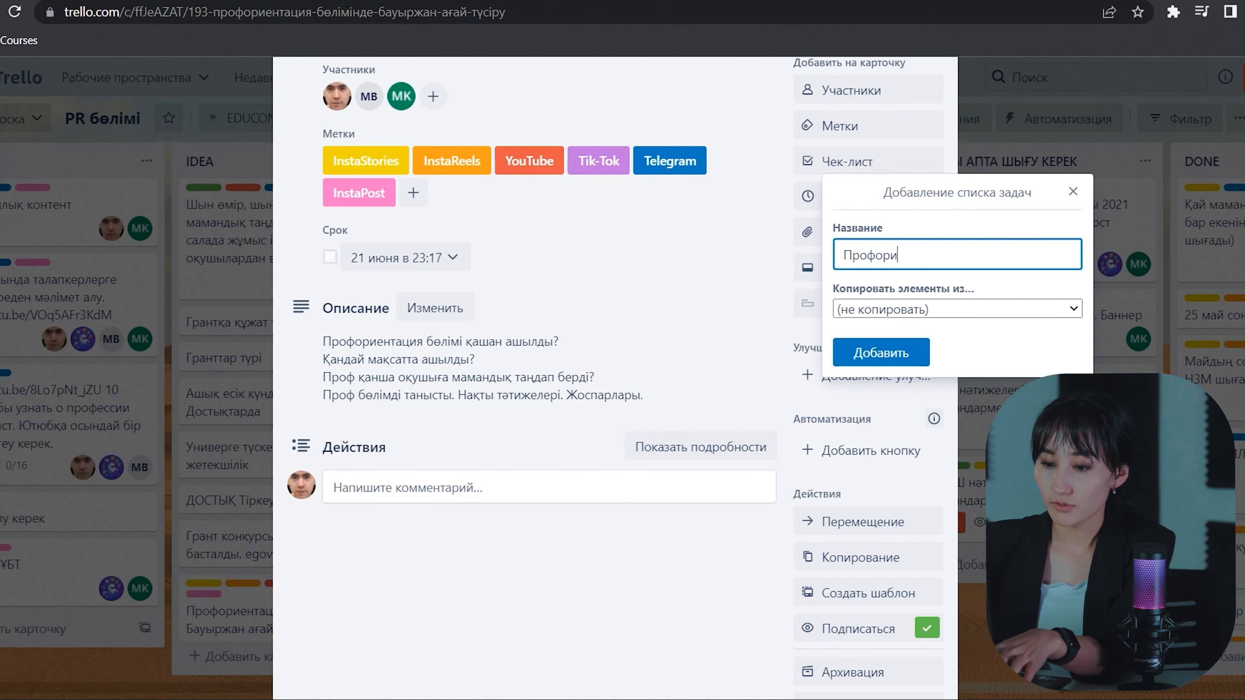
type("аентация")
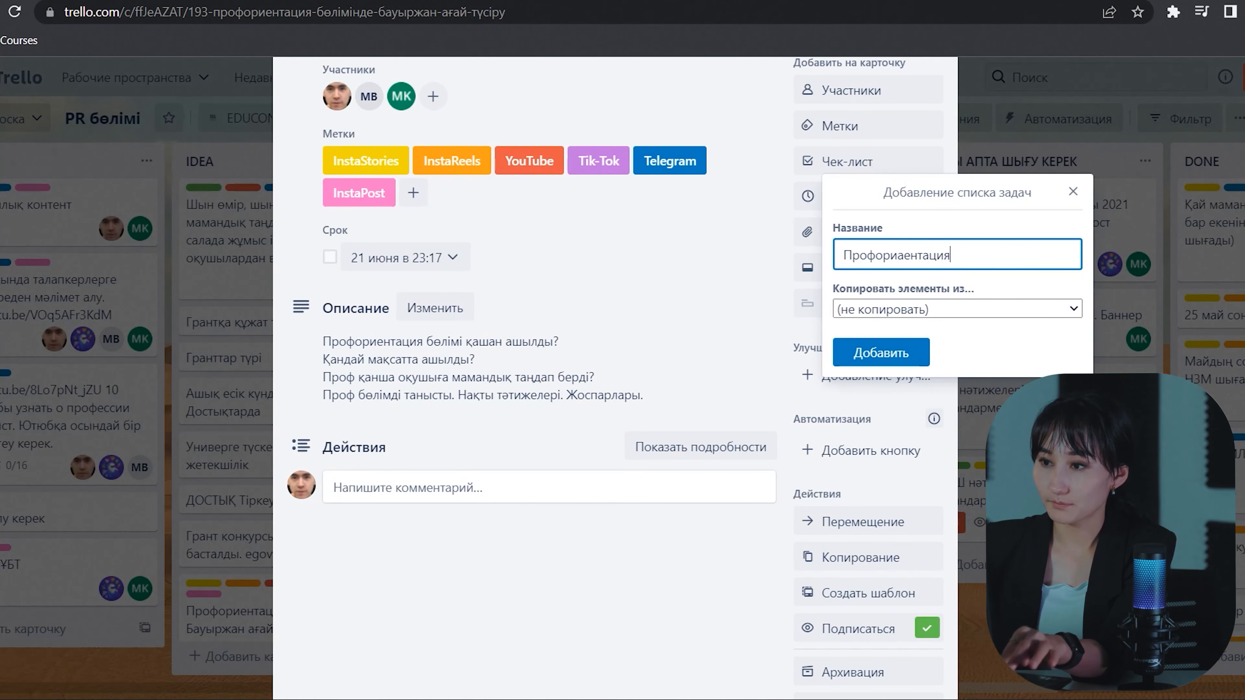
key("ctrl+a")
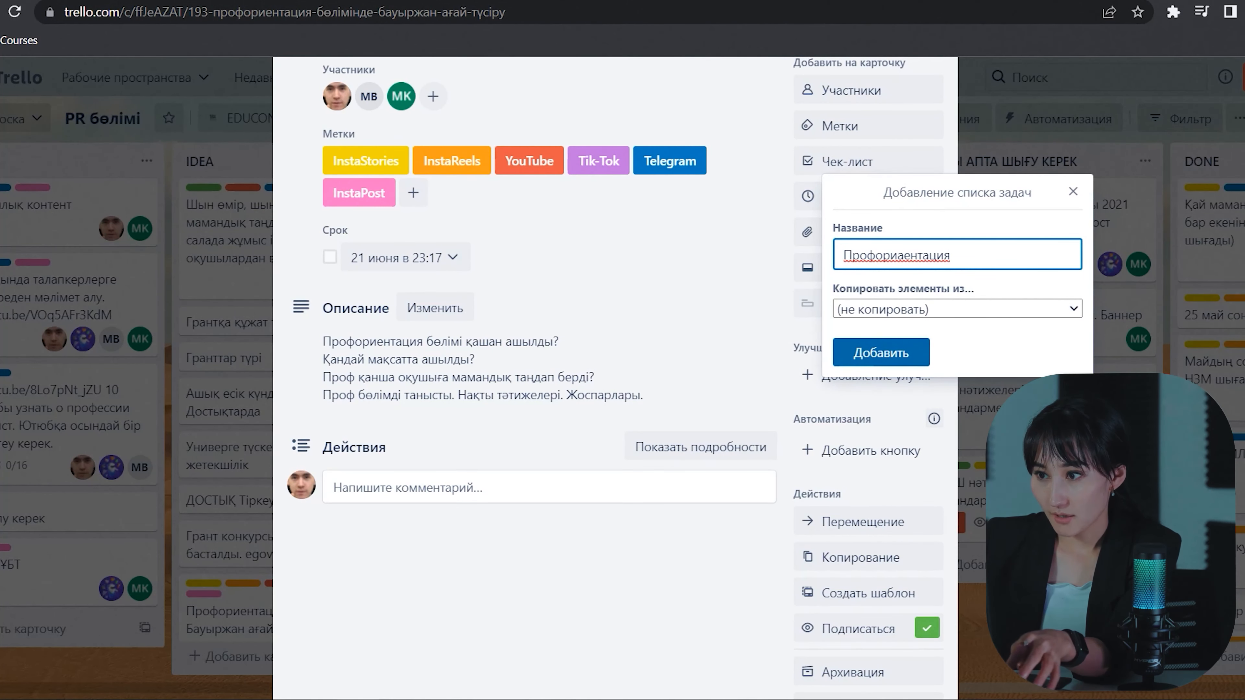
key("Return")
Step: Correct the spelling of the new checklist's title to «Профориентация» and save it
scroll(615, 378, "down", 3)
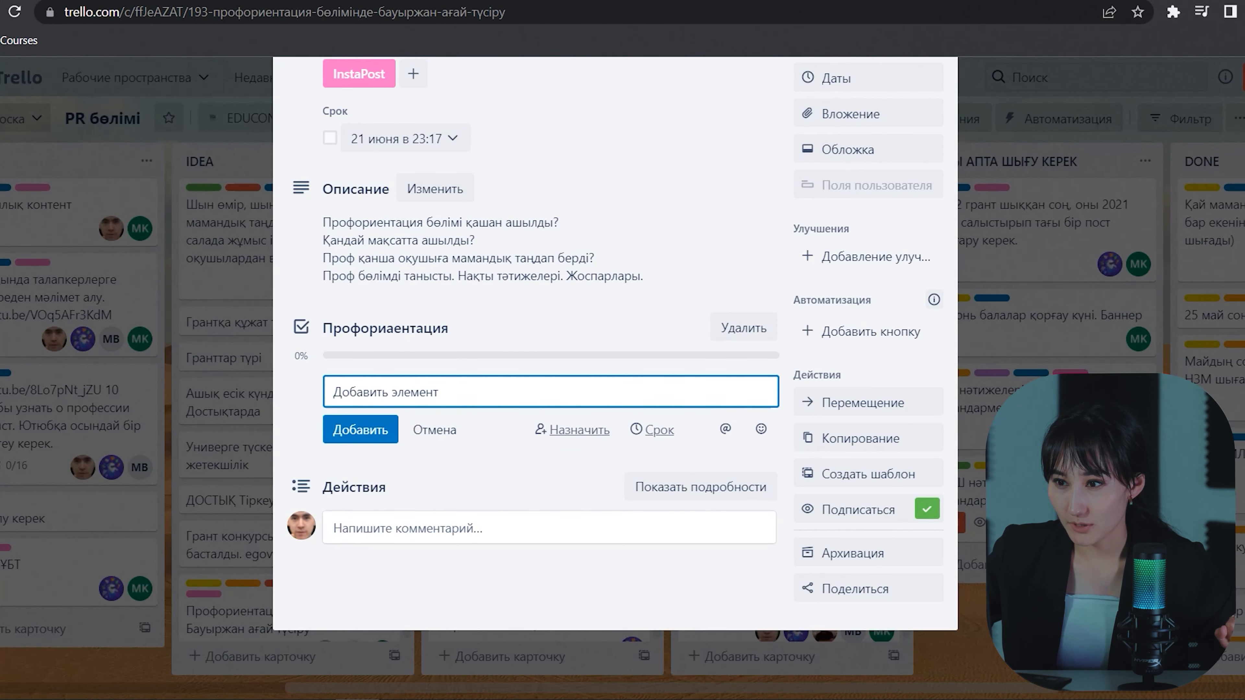
left_click(385, 329)
left_click(408, 329)
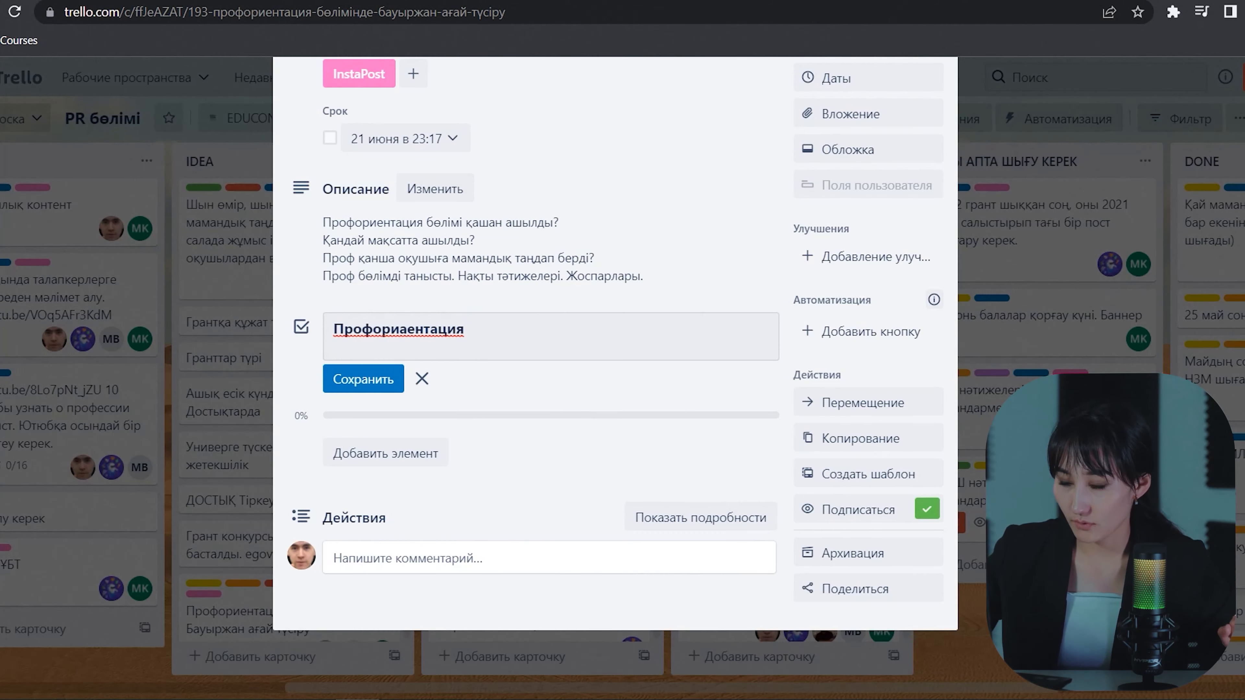
key("BackSpace")
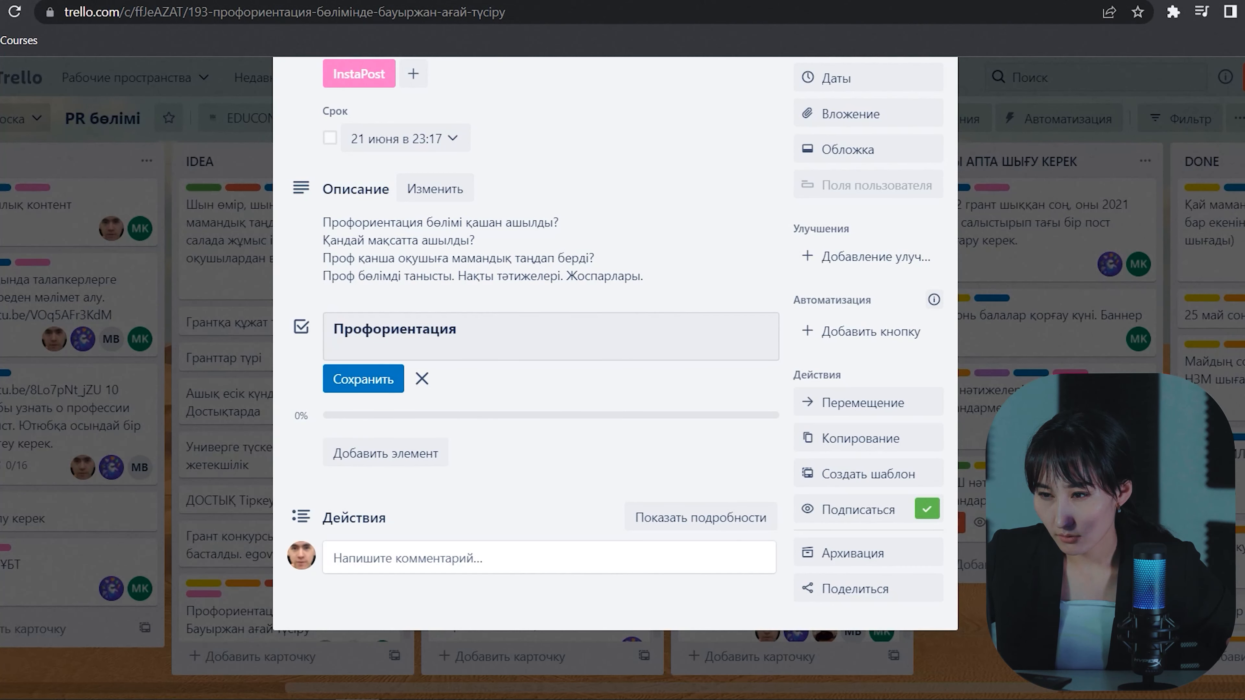
key("Return")
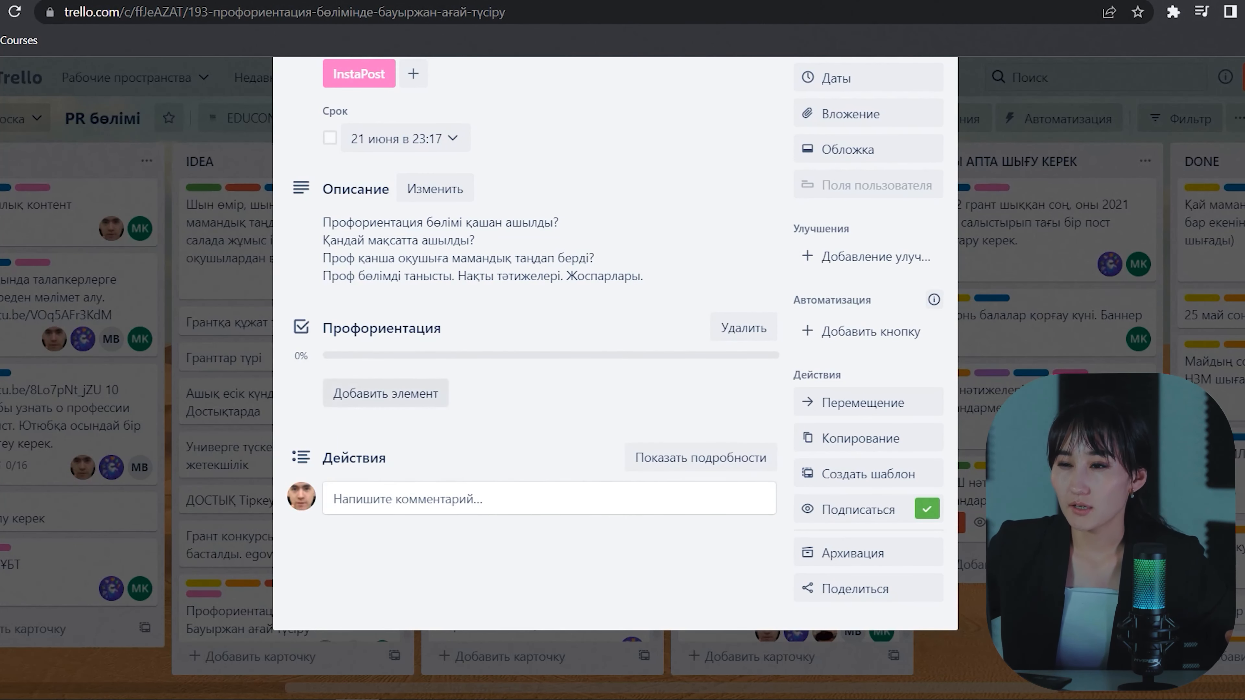
Step: Add a first checklist item consisting of the teacher's first name followed by «ағаймен келісу»
left_click(385, 393)
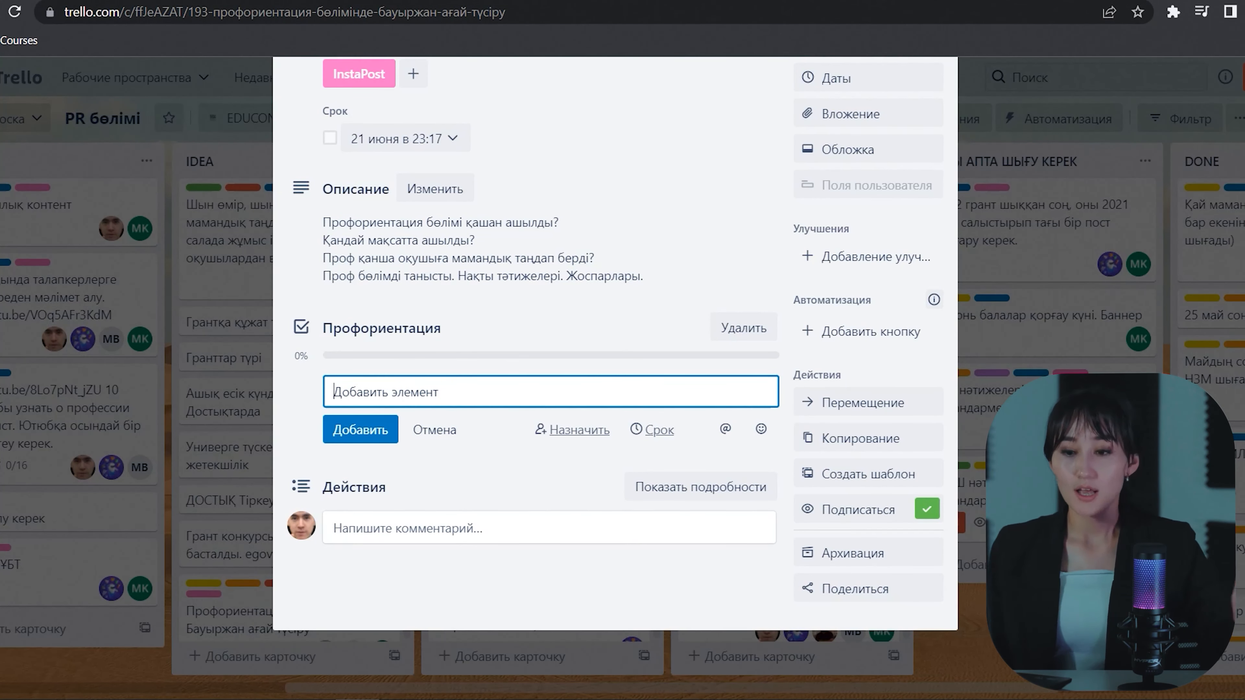
type("Бау")
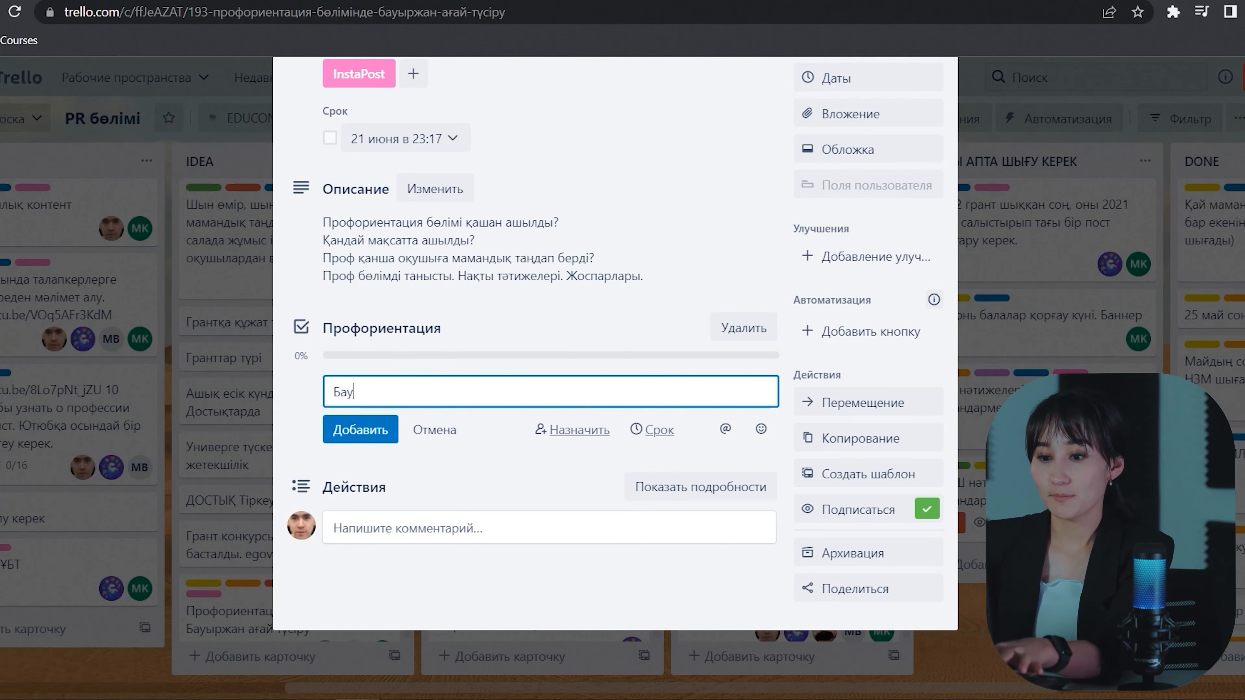
type("ыржан ")
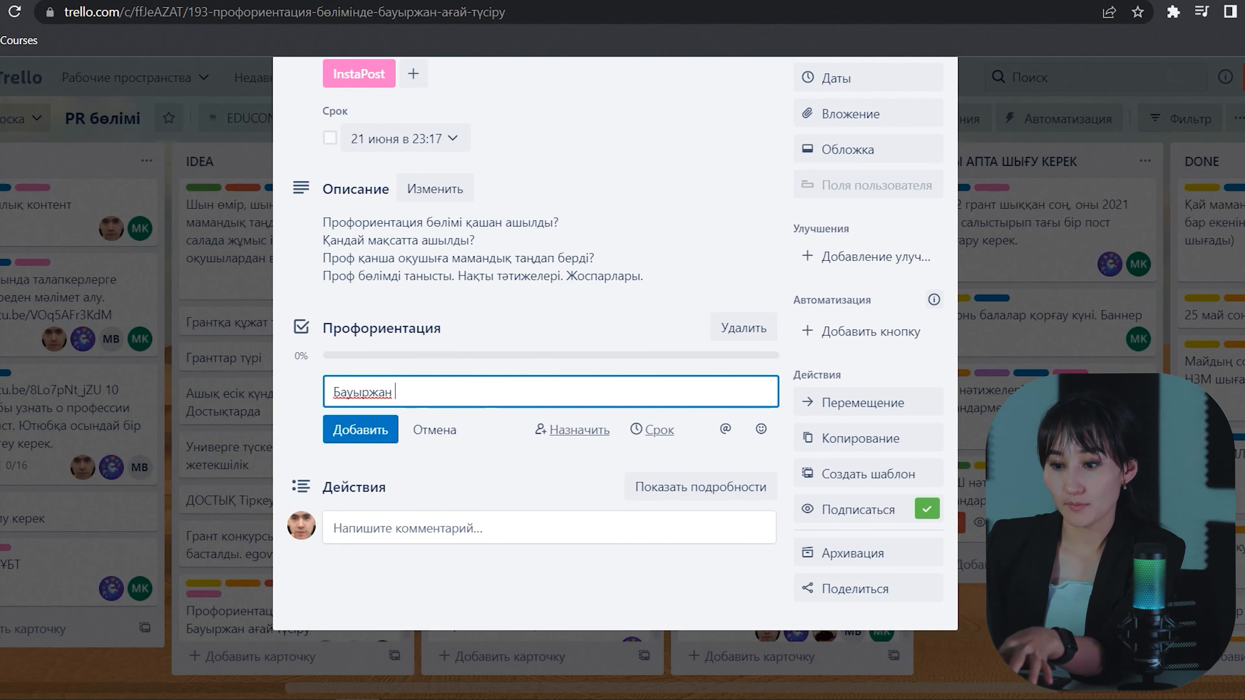
type("ағаймен")
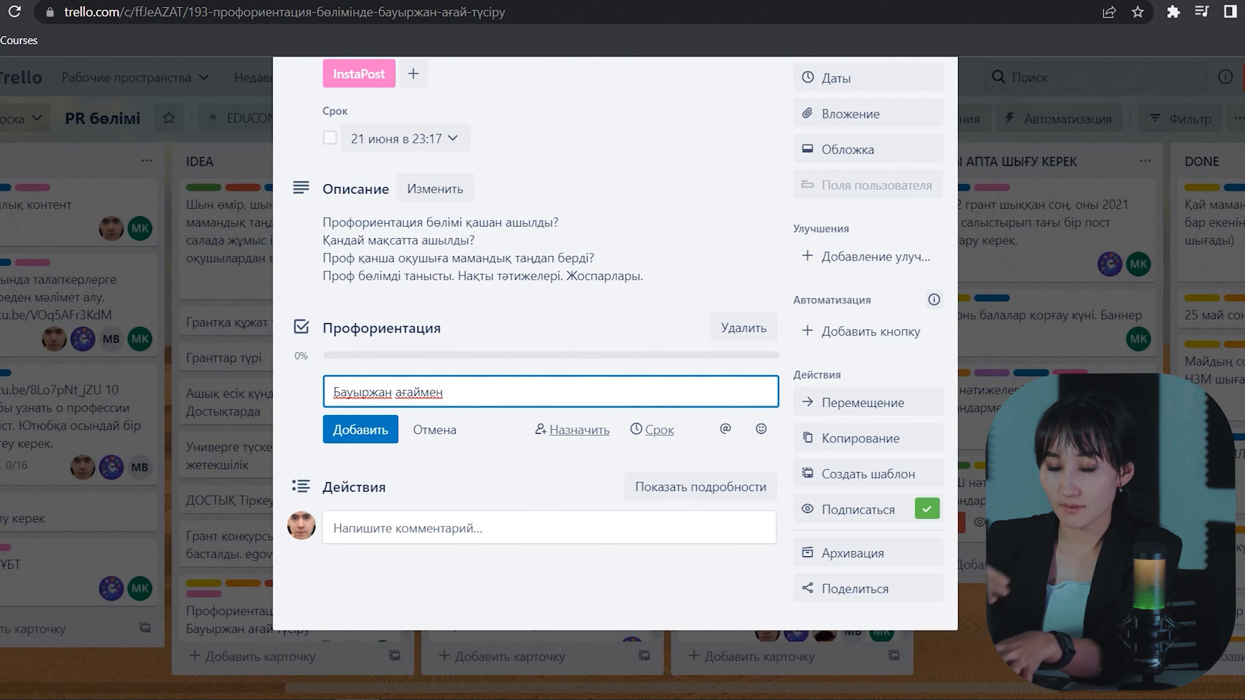
type(" кел")
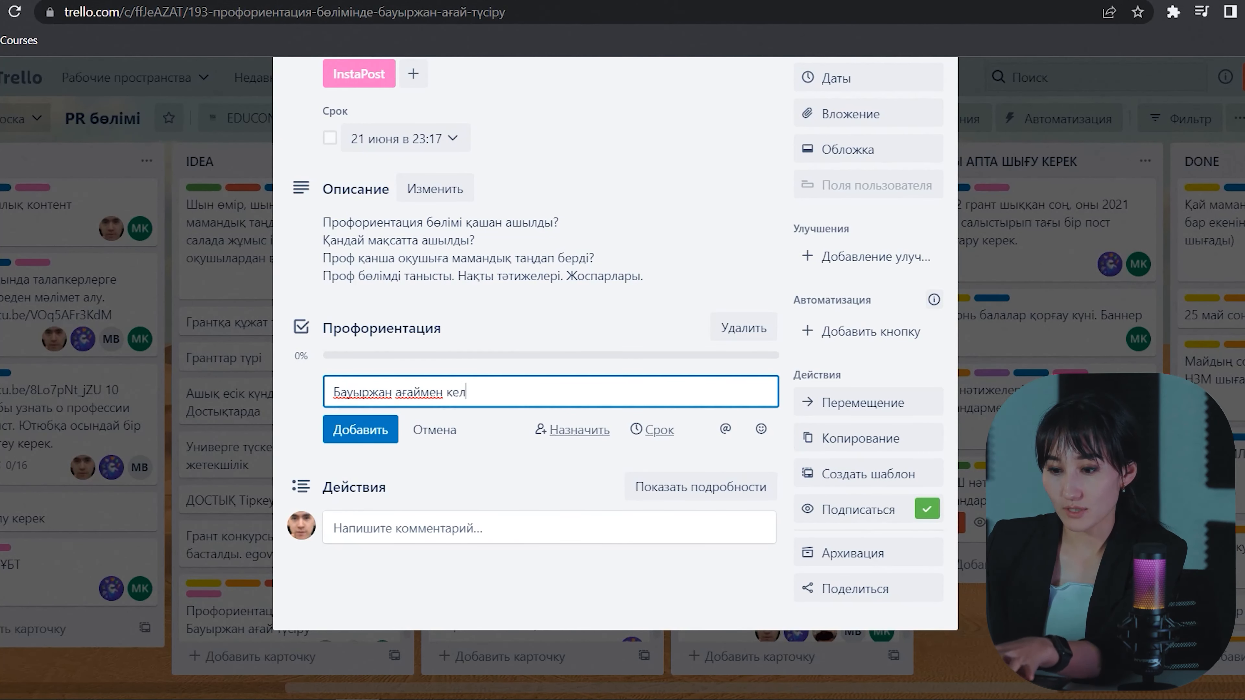
type("ісу")
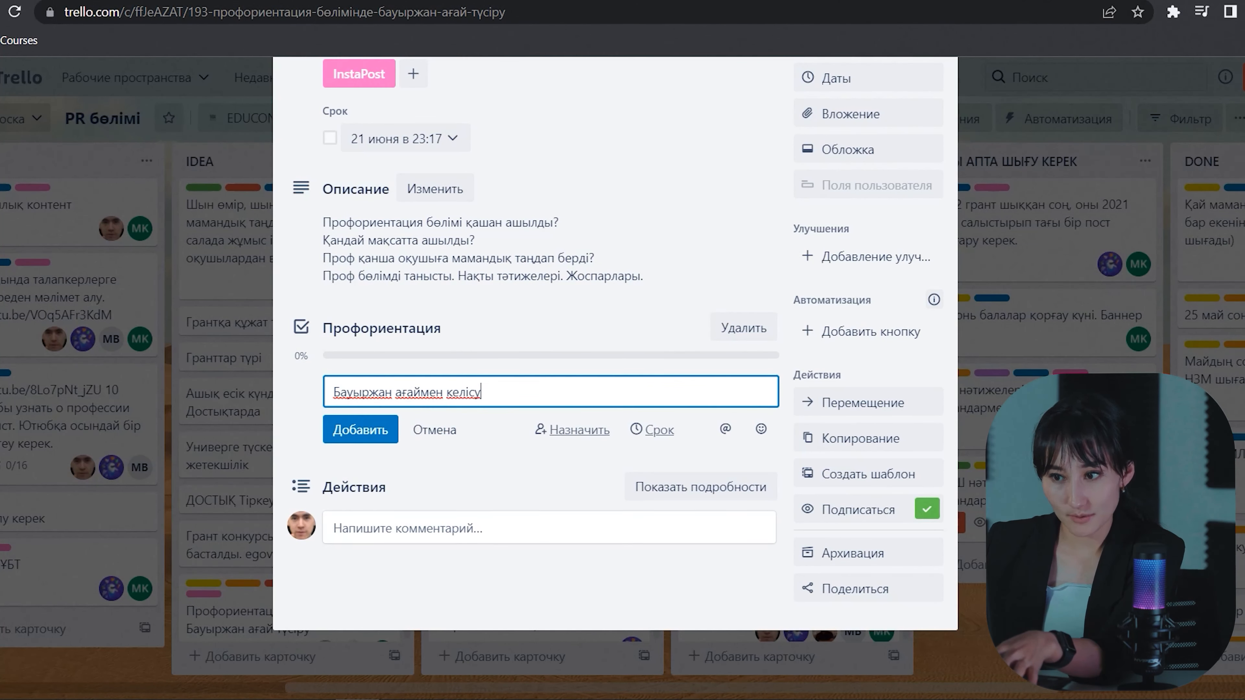
left_click(360, 430)
Step: Add the items «локация таңдау» and «реквититтер» to the «Профориентация» checklist
type("локация а таңдау")
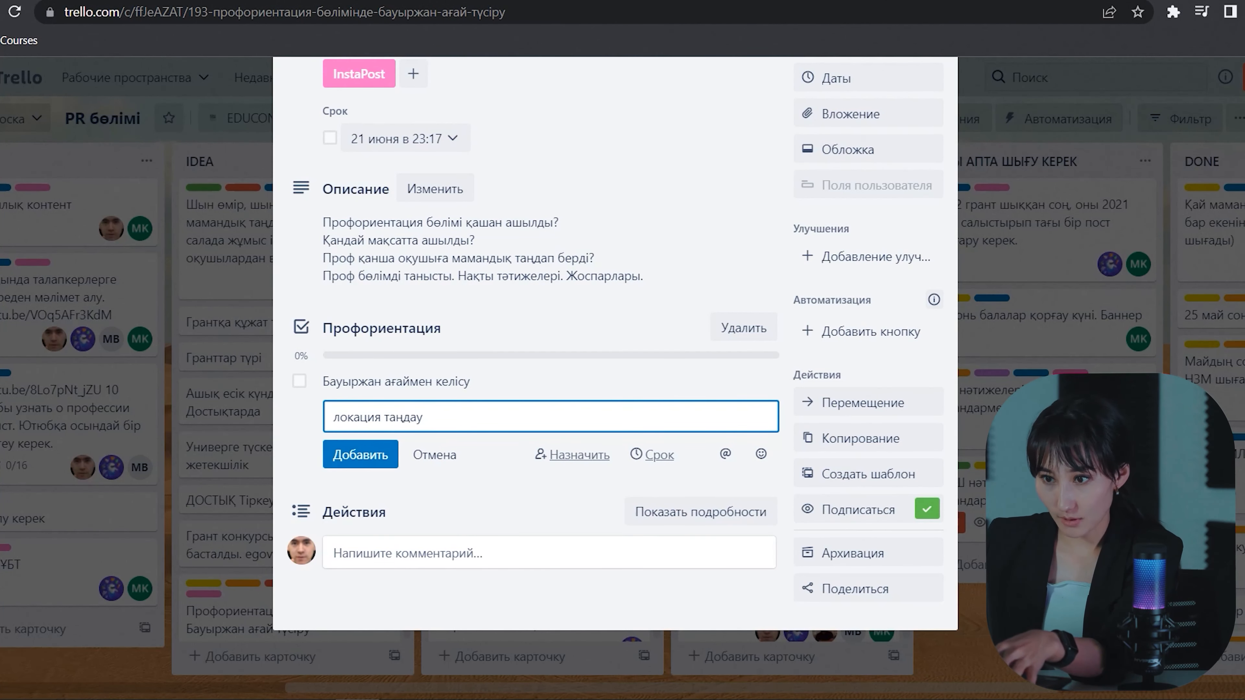
key("Return")
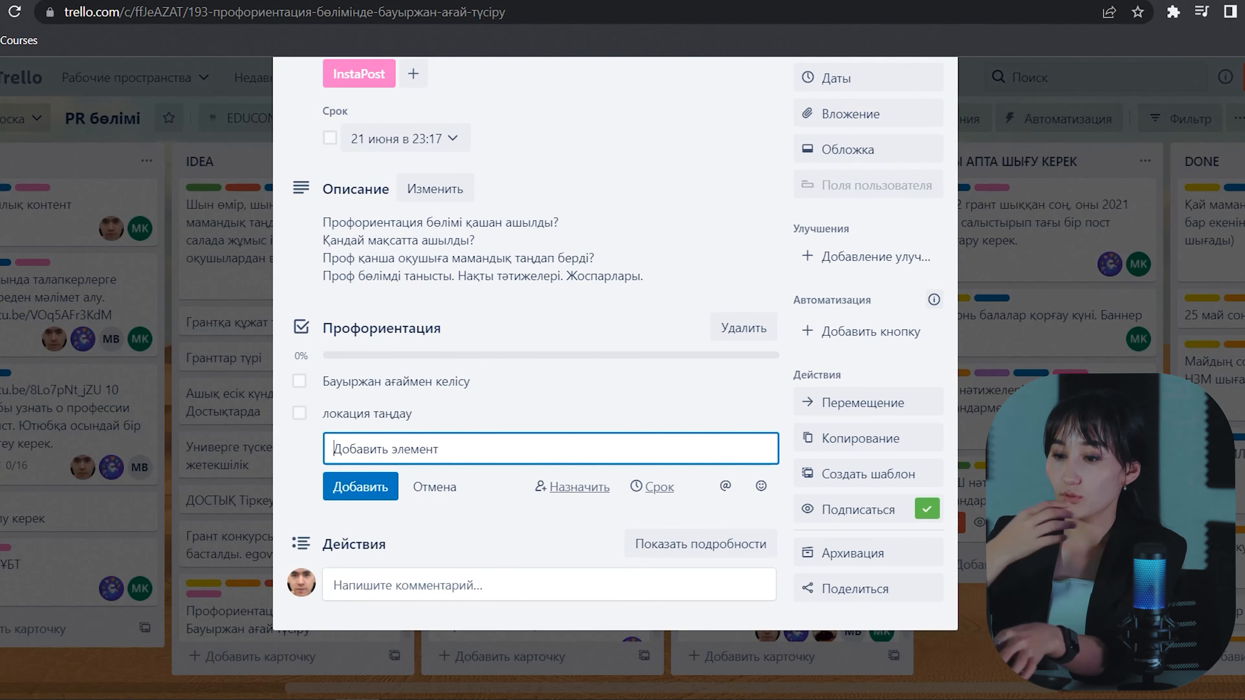
type("р")
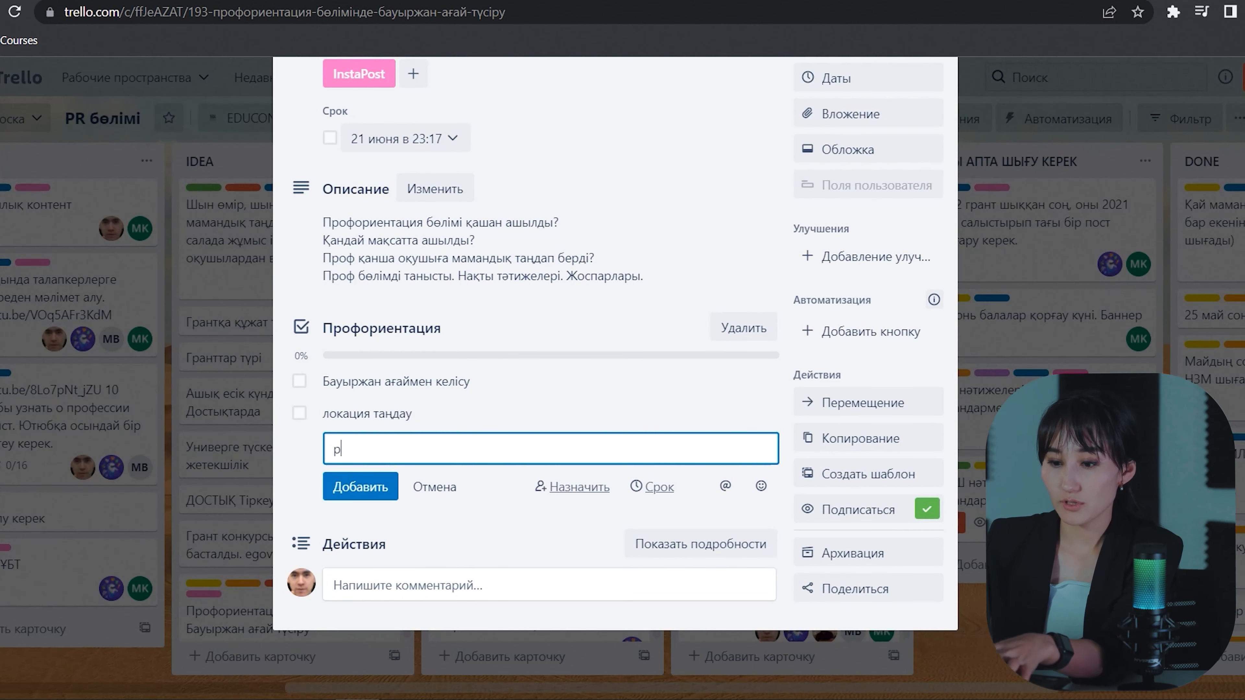
type("еквититтер")
key("Return")
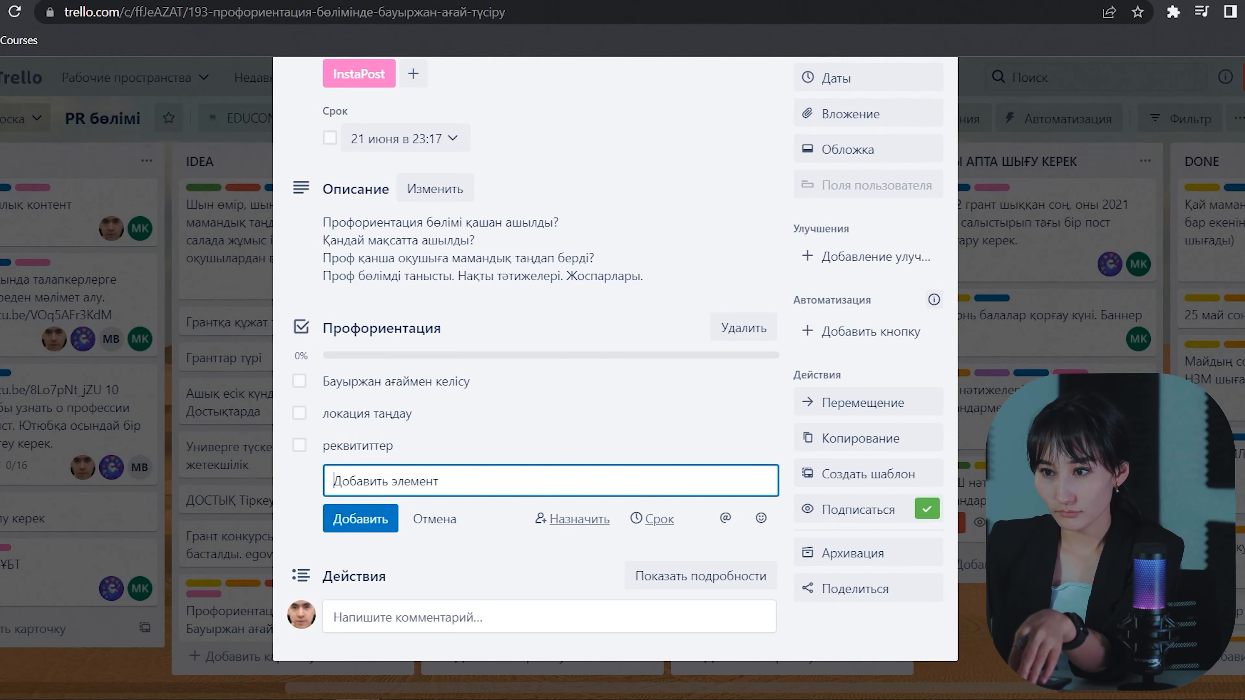
Step: Add the items «Видеографтың уақытын келісу» and «бюджет мәселесі» to the checklist
type("В")
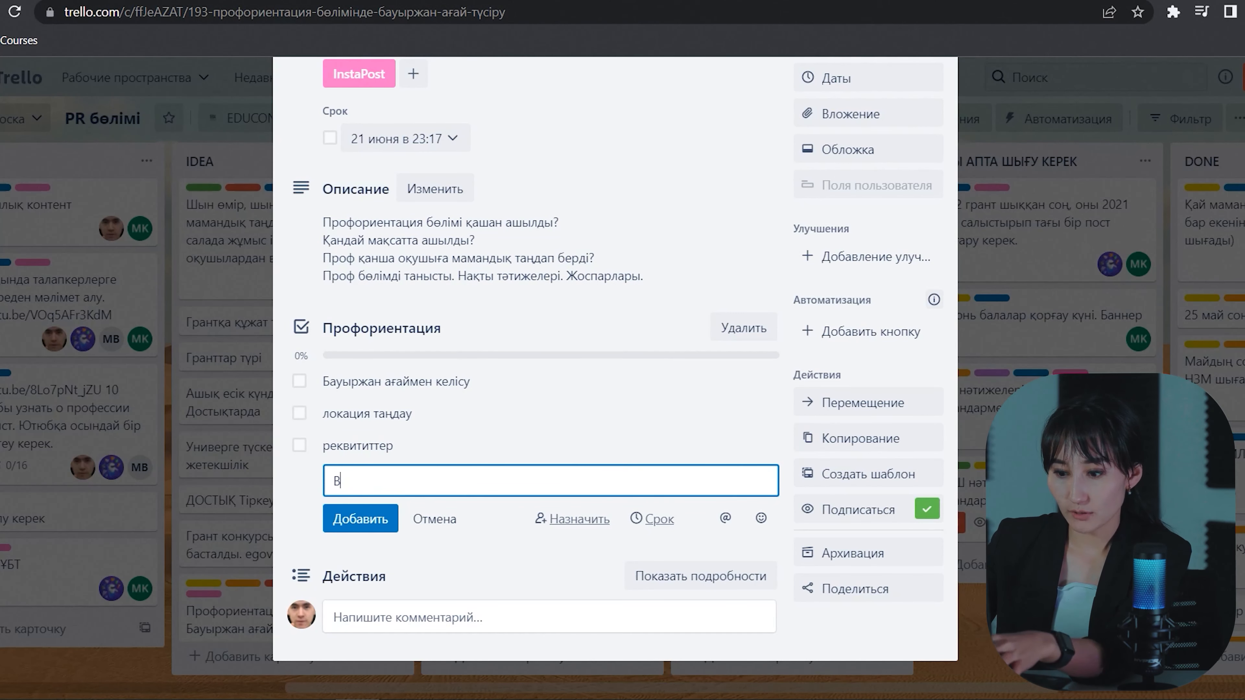
type("идеографтың")
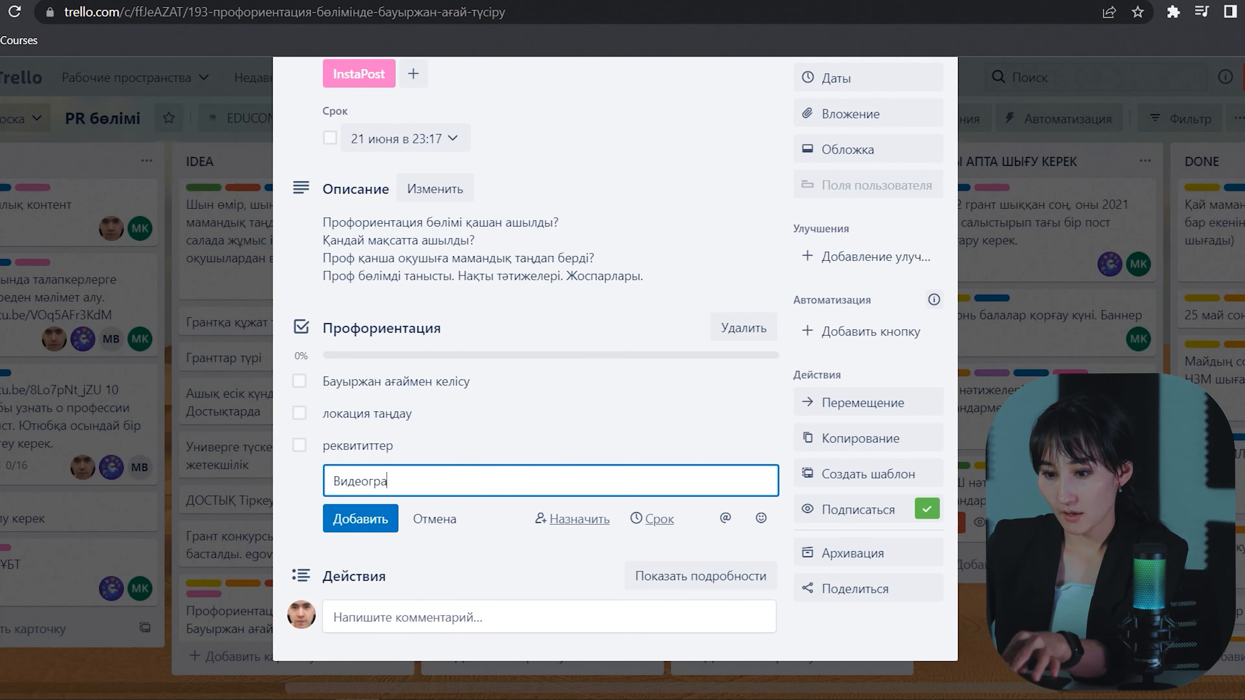
type("ақ")
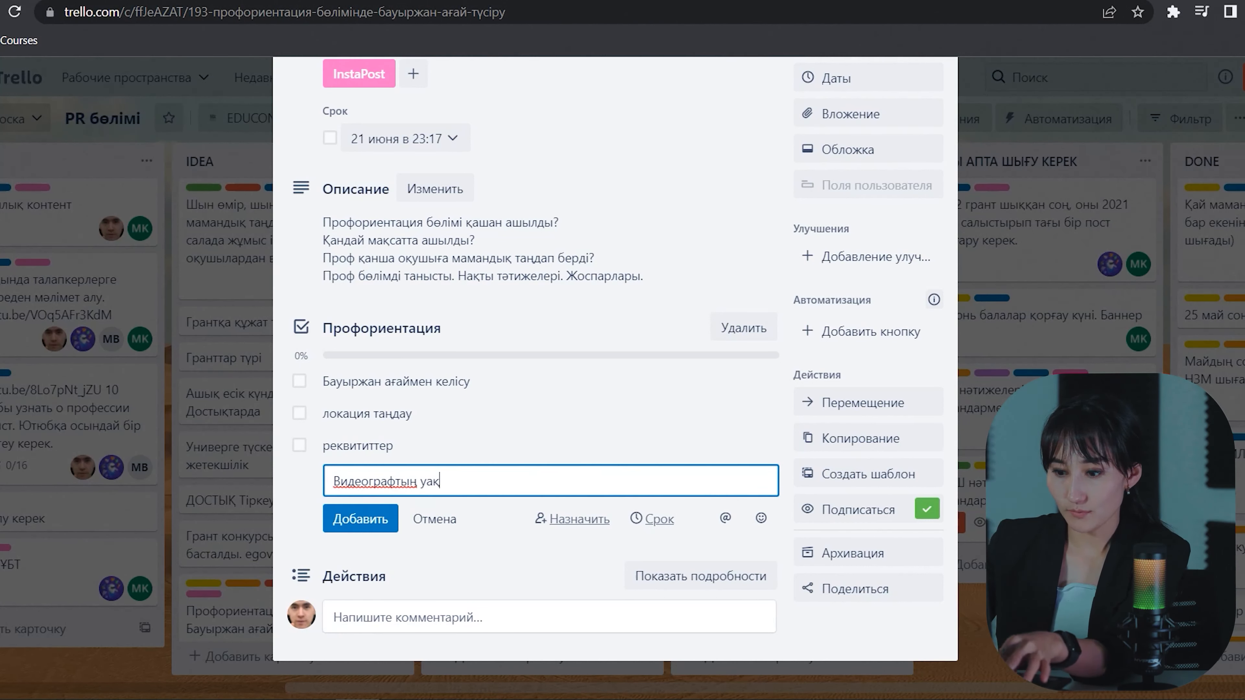
type("ытын келісу")
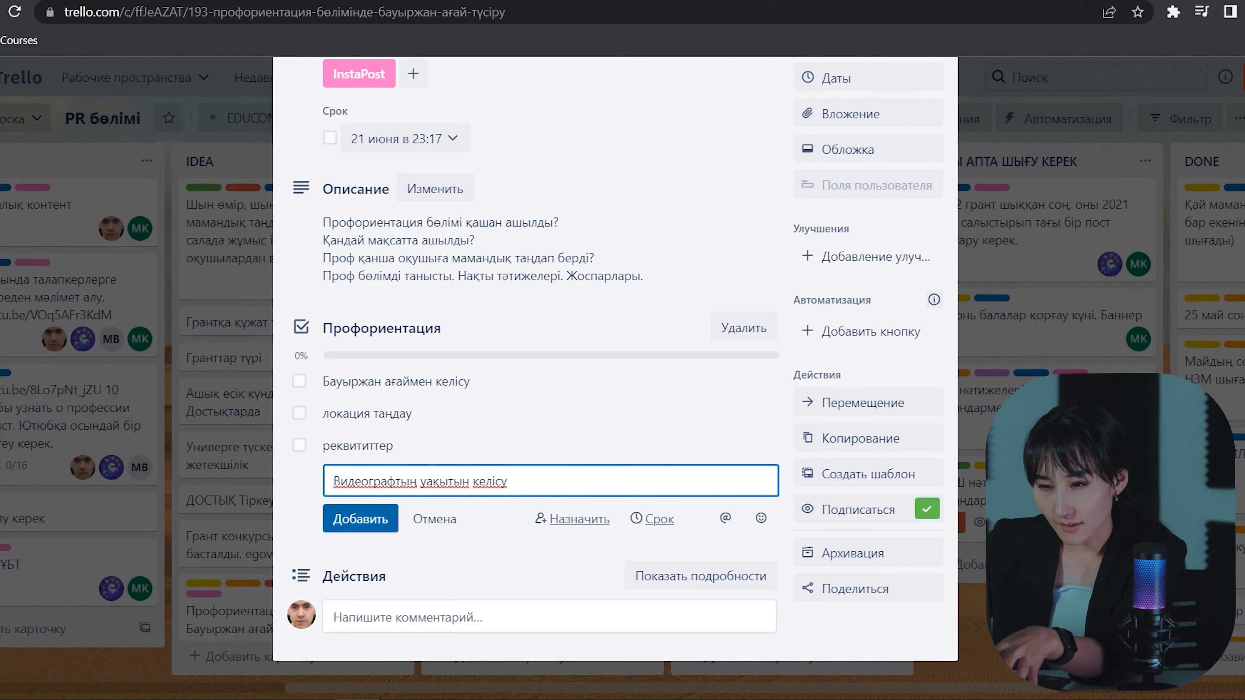
key("Return")
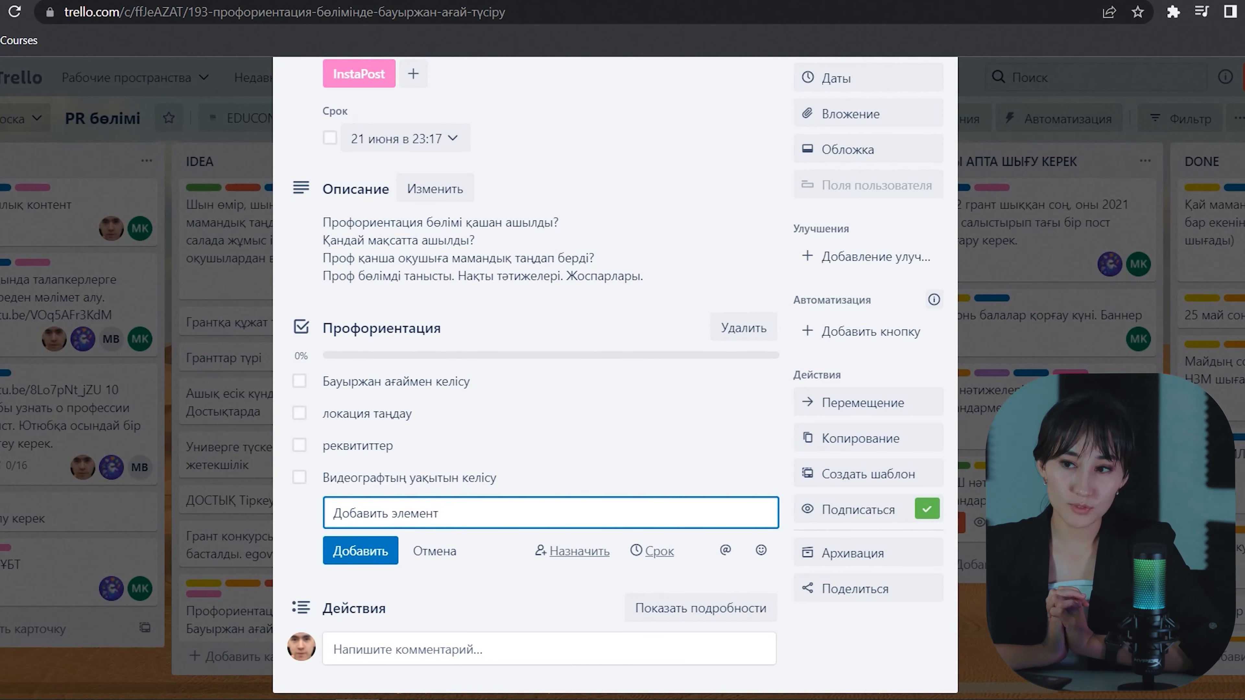
type("бюджет")
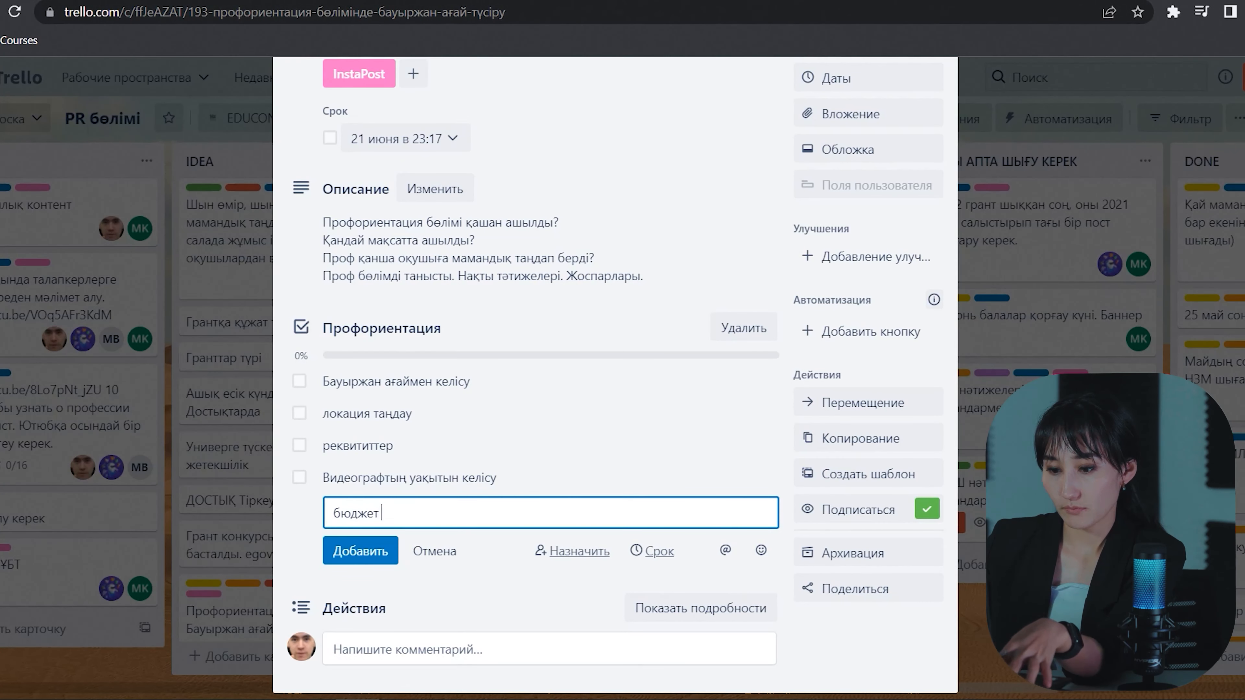
type(" мәселесі")
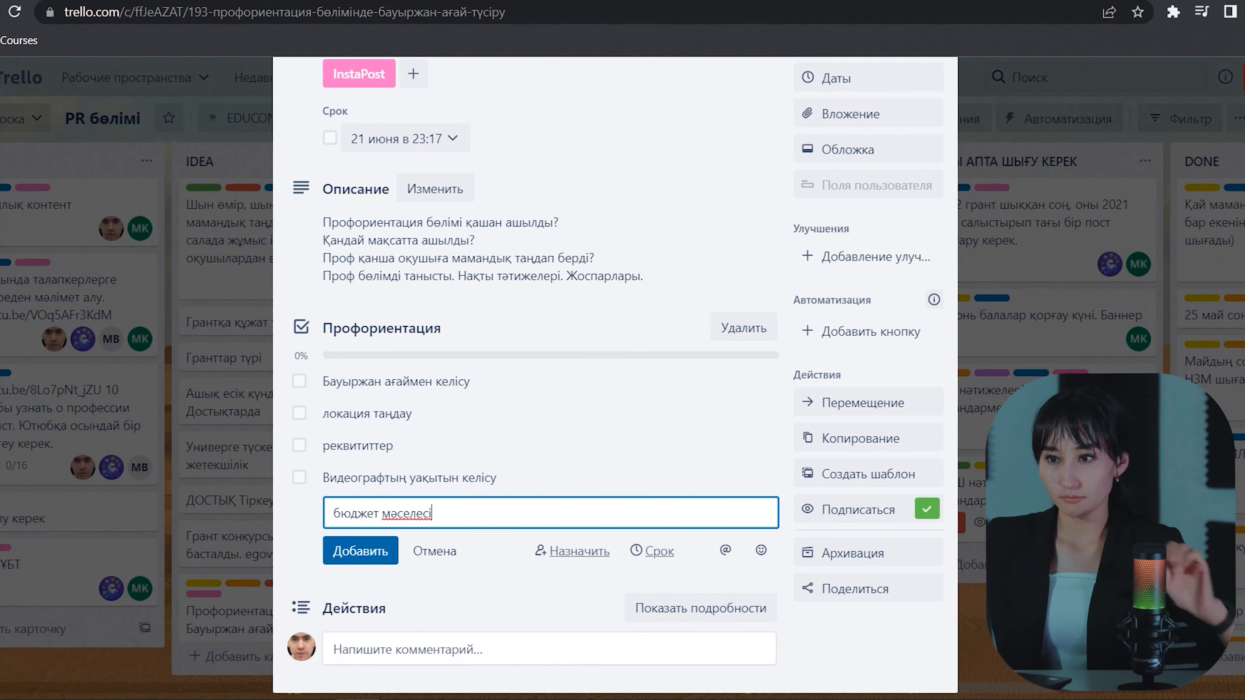
key("Return")
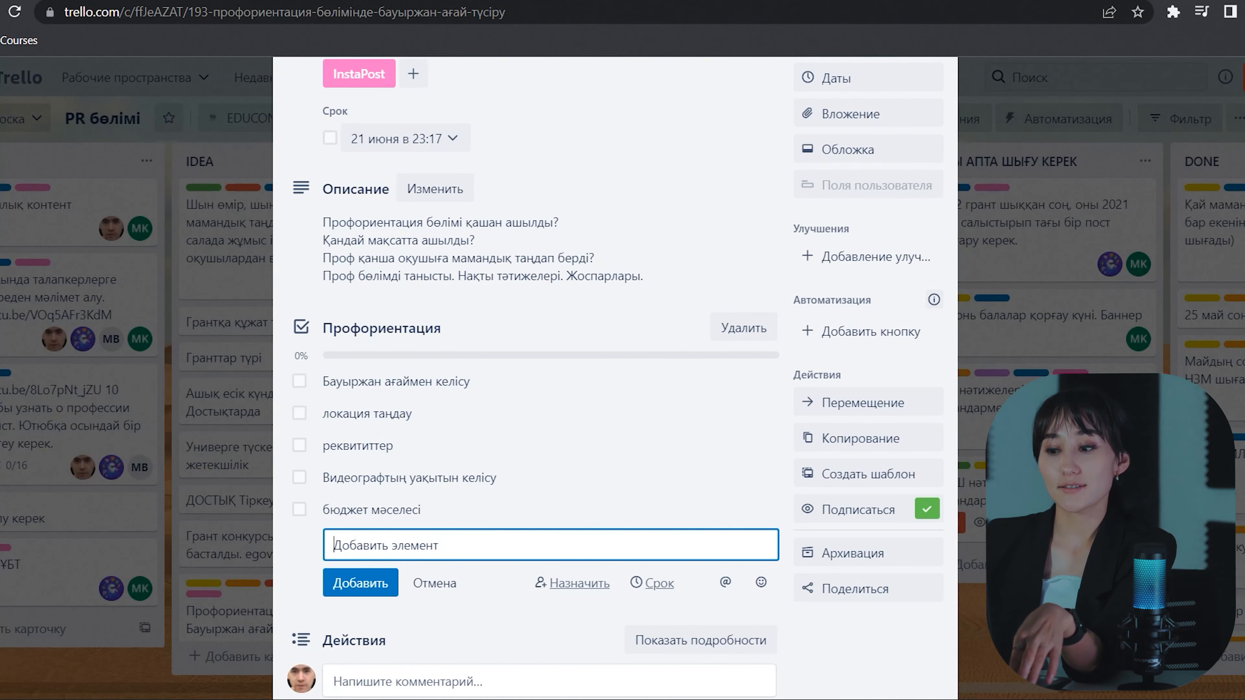
Step: Add a final checklist item with the teacher's first name followed by «ағайдан текстін алу», and finish adding items
type("Бауырд")
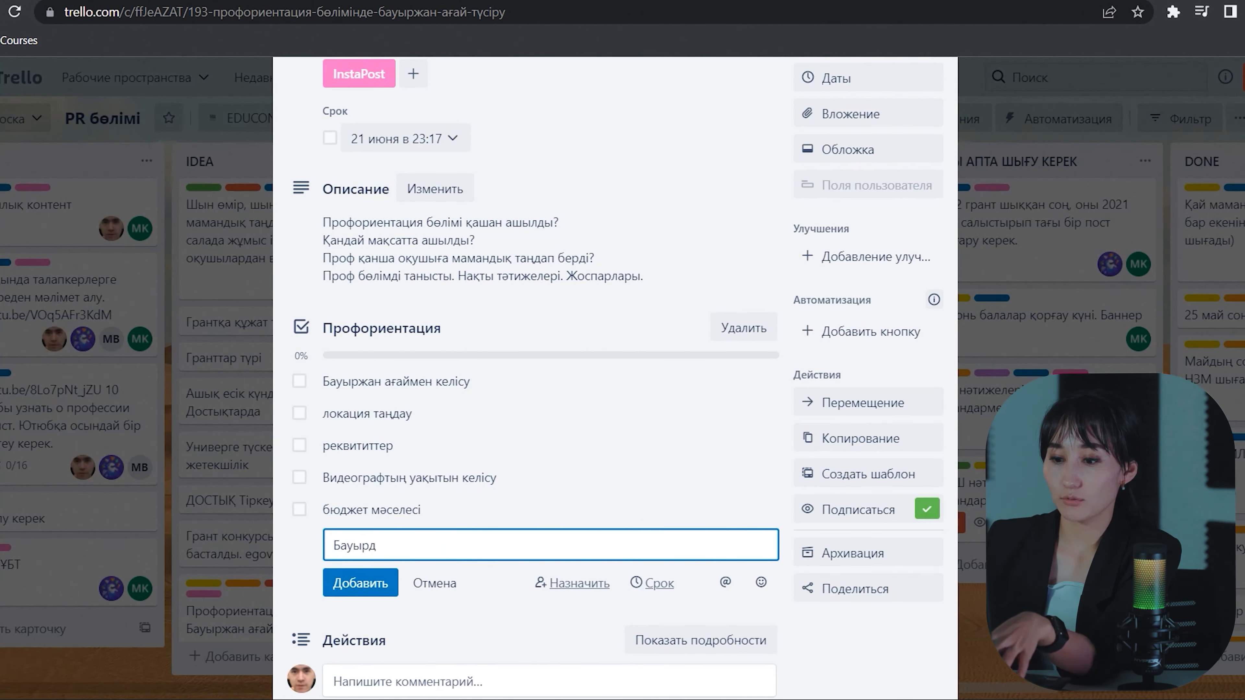
key("BackSpace")
type("жан ")
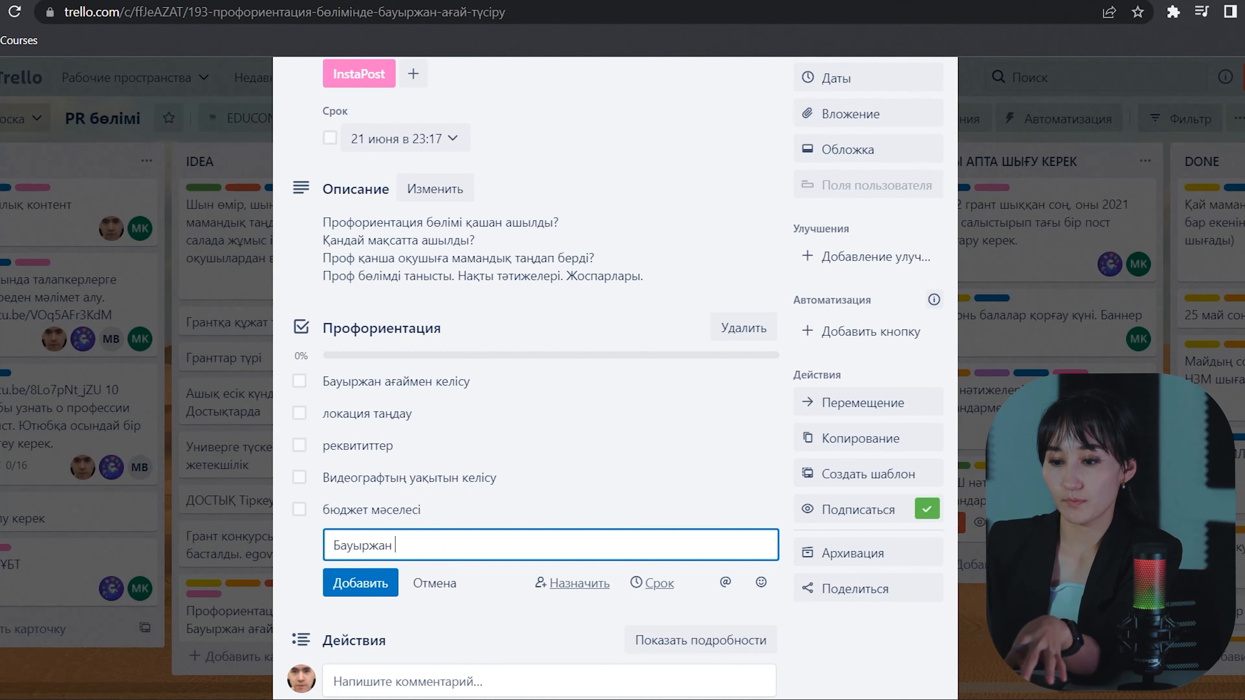
type("ағайдан")
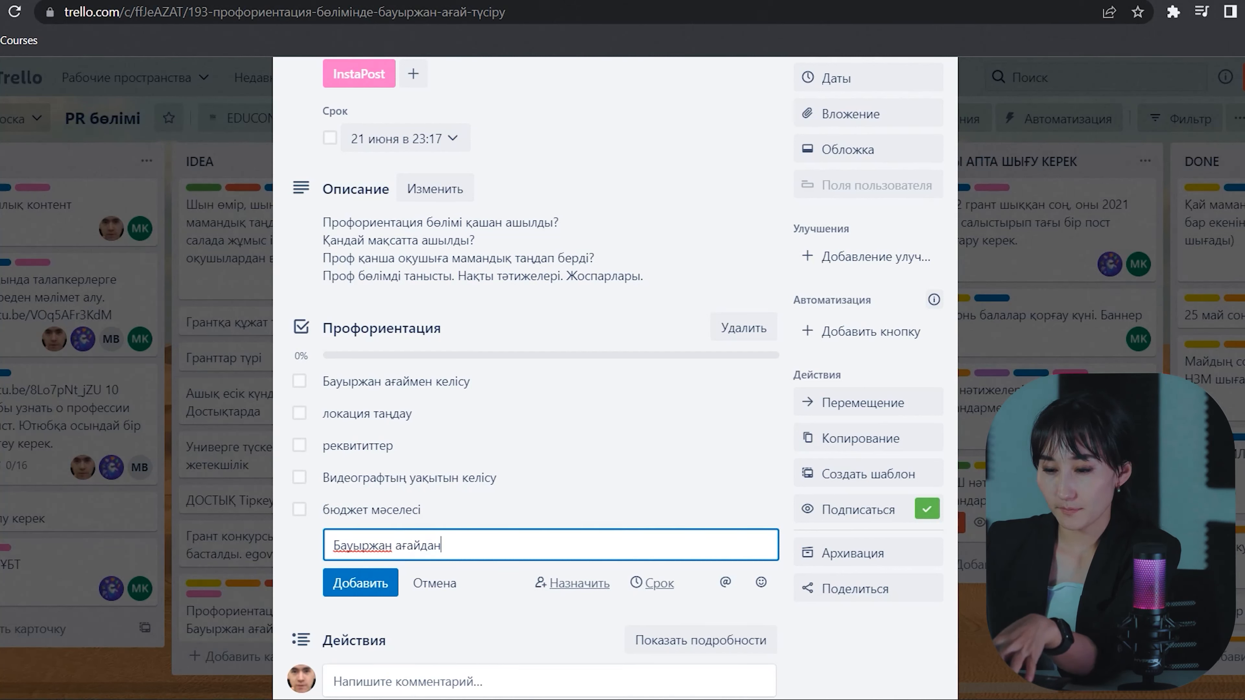
type(" текс")
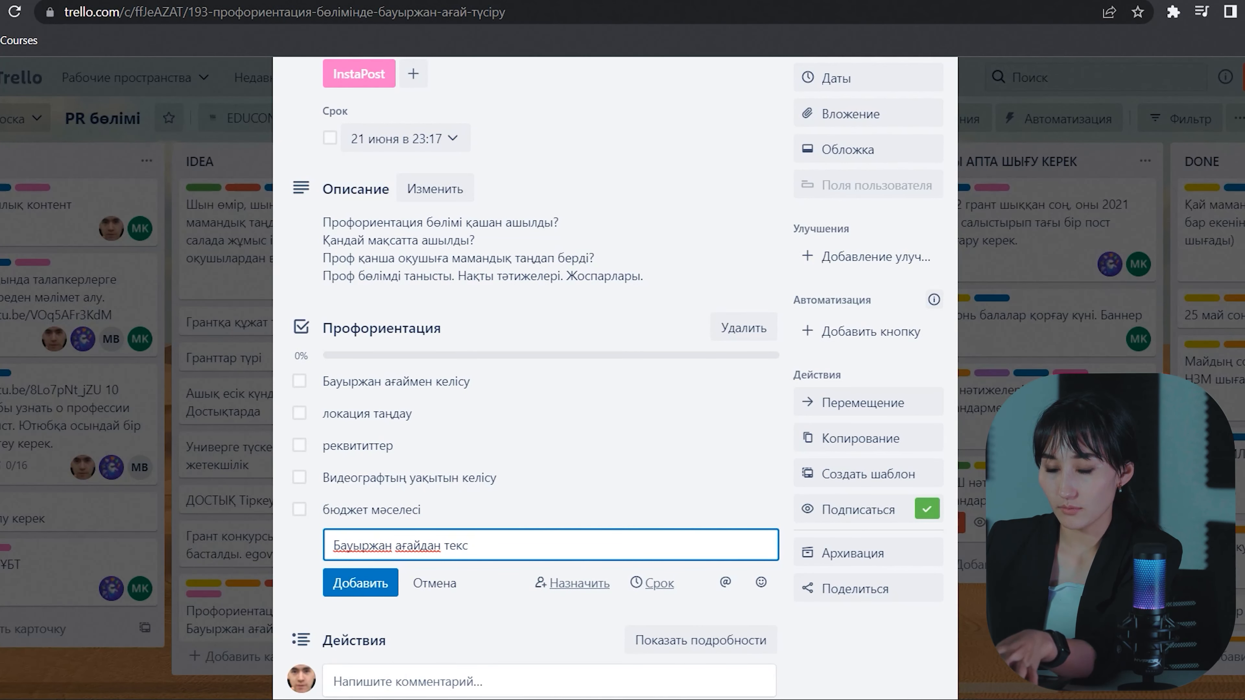
type("тін алу")
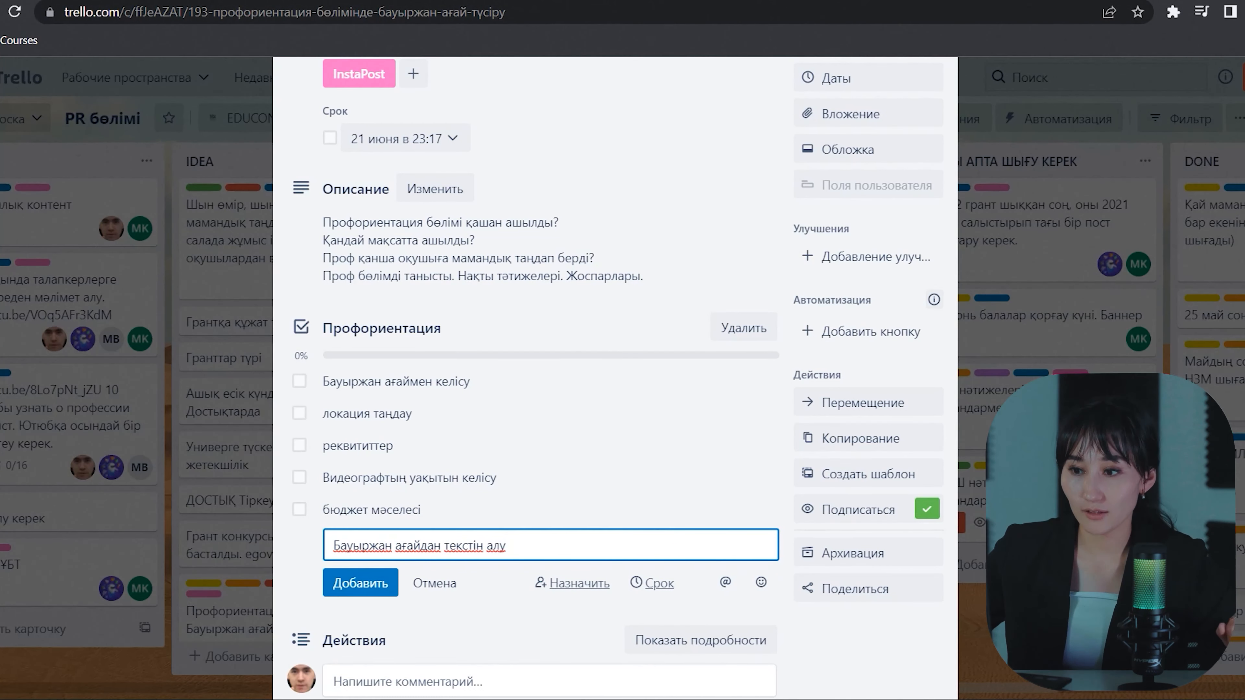
scroll(615, 378, "down", 2)
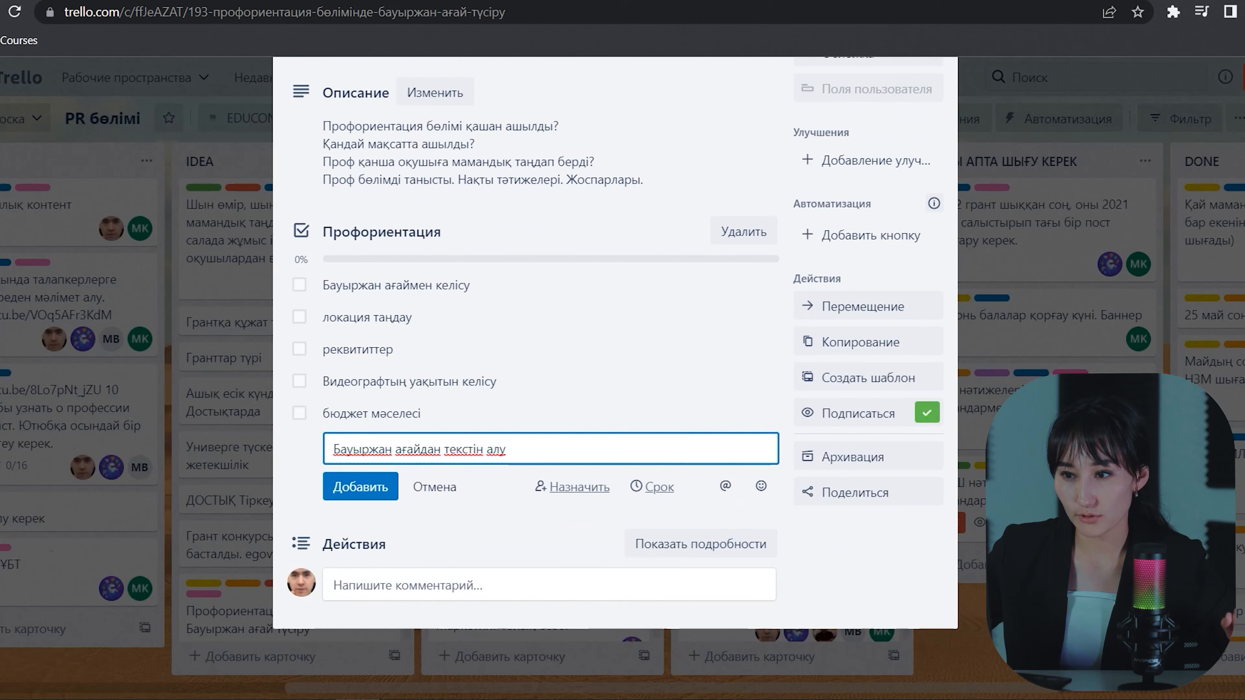
key("Return")
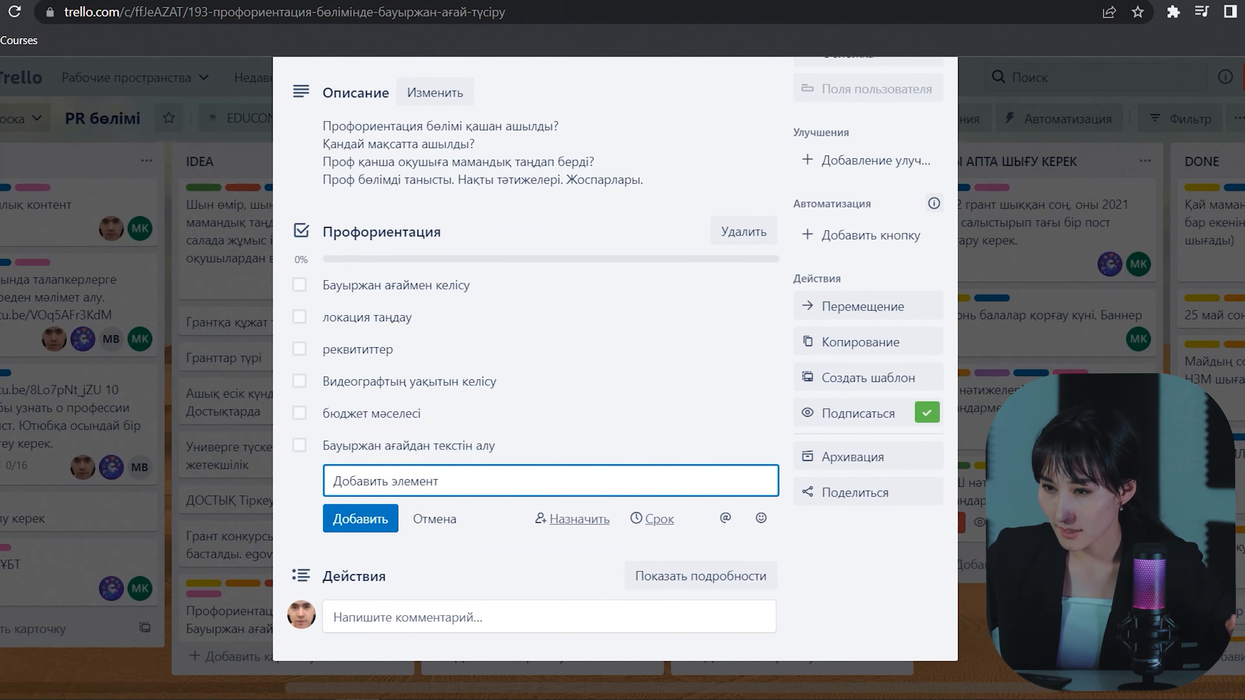
key("Escape")
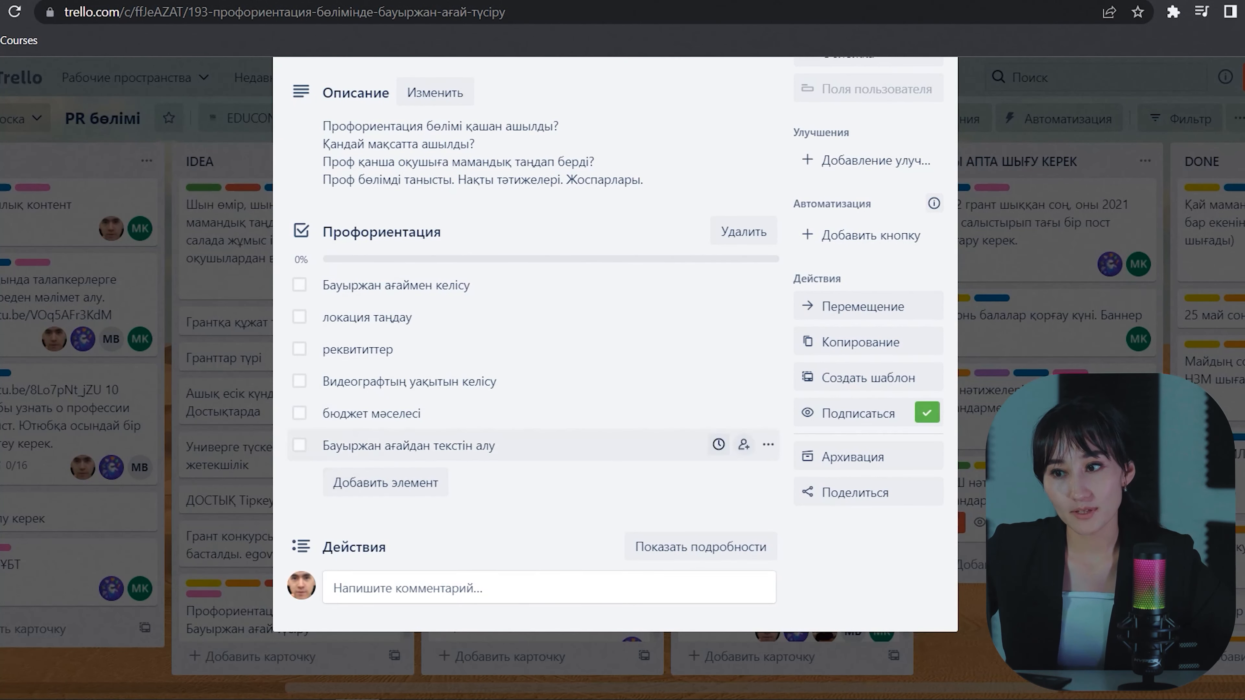
Step: Mark the first five items of the «Профориентация» checklist as completed, down through «бюджет мәселесі»
left_click(299, 285)
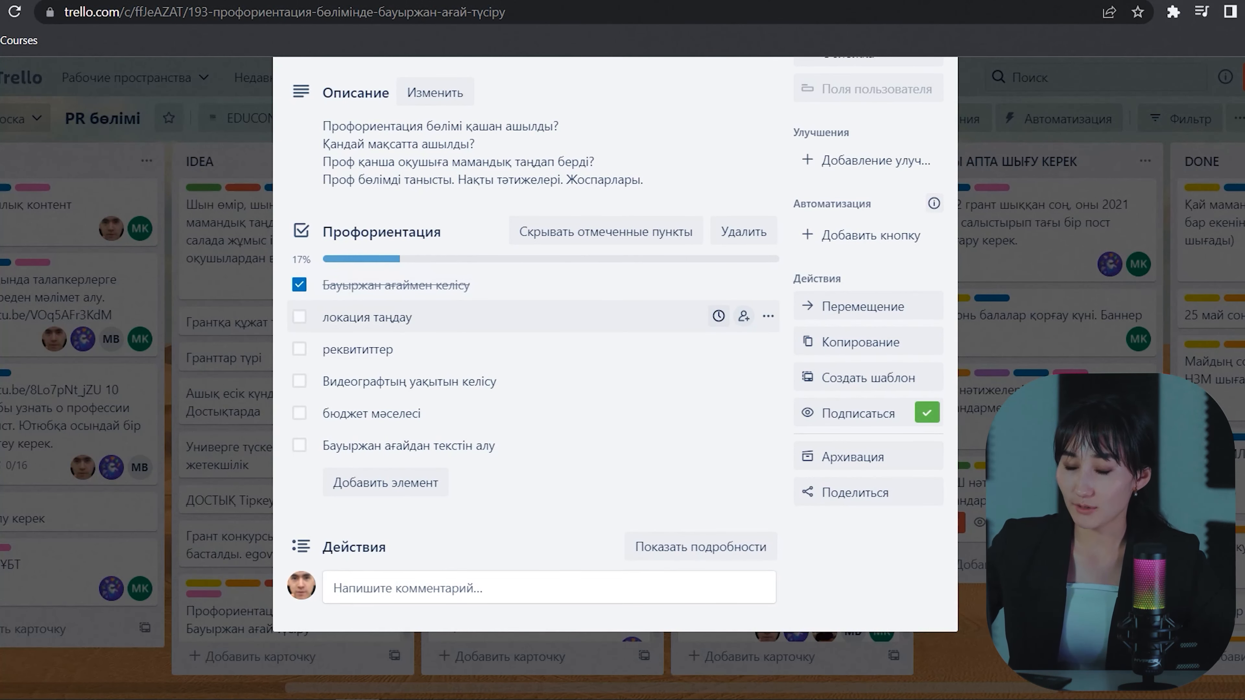
left_click(299, 317)
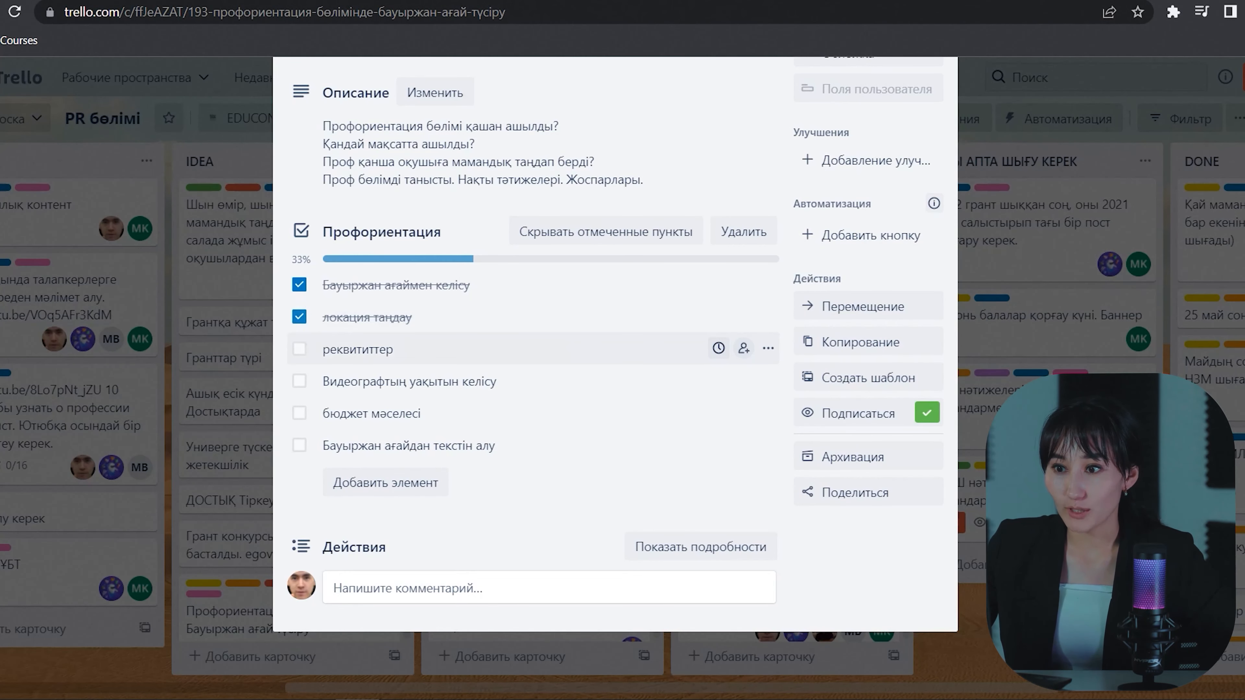
left_click(300, 350)
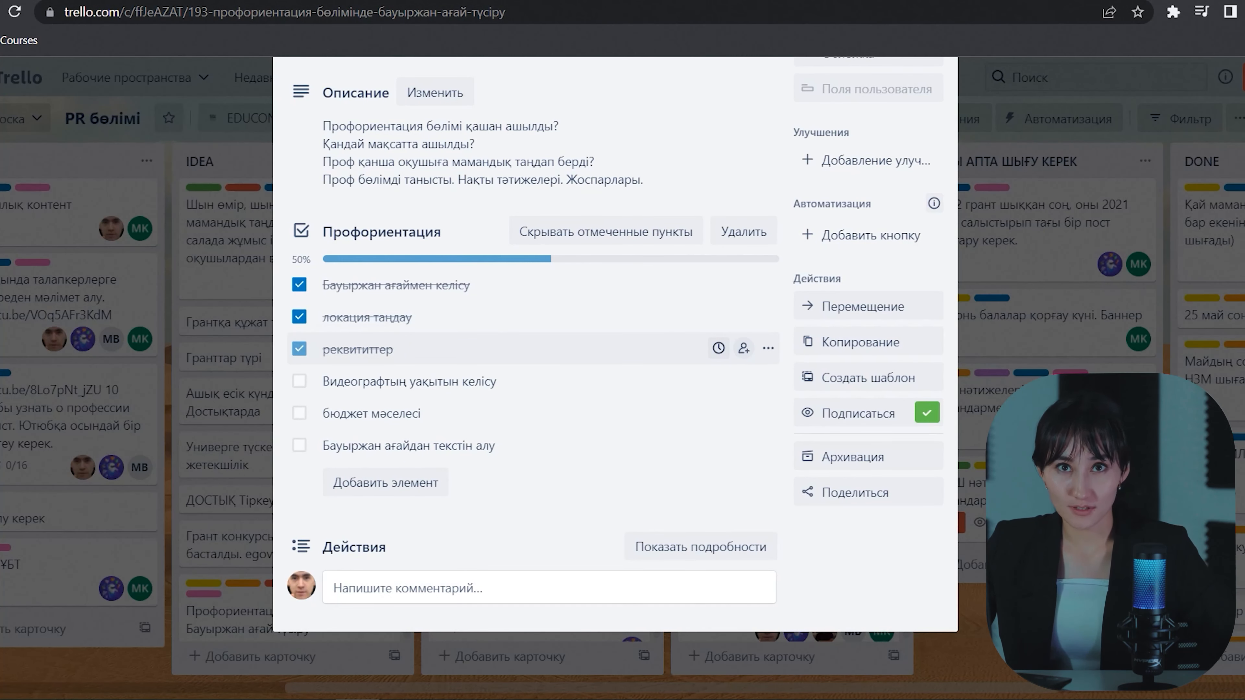
left_click(300, 381)
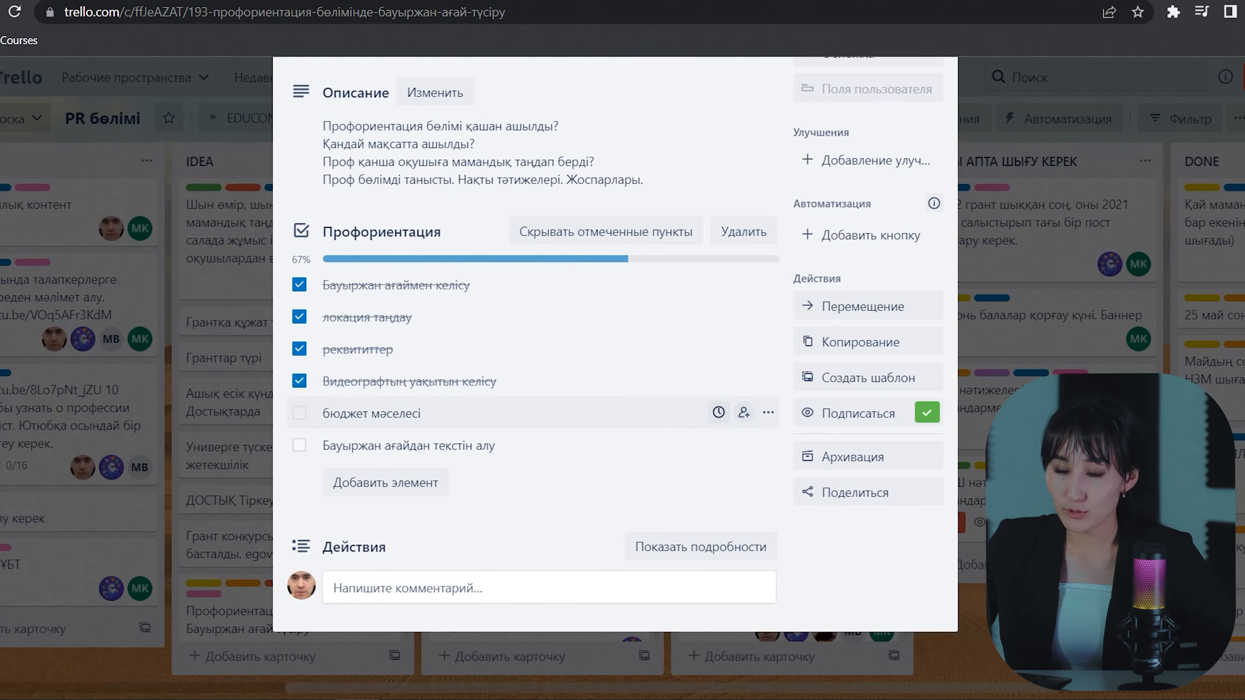
left_click(299, 413)
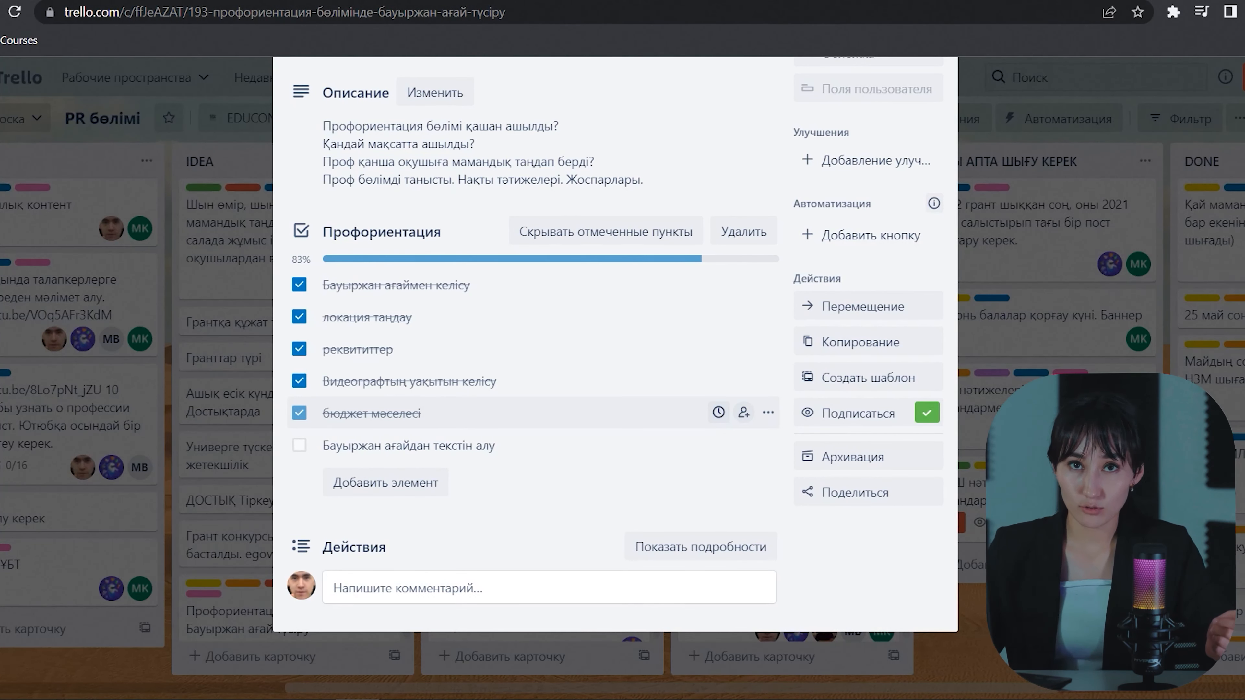
Step: Add the items «түсірілім» and «монтаж» to the end of the «Профориентация» checklist
left_click(385, 483)
type("т")
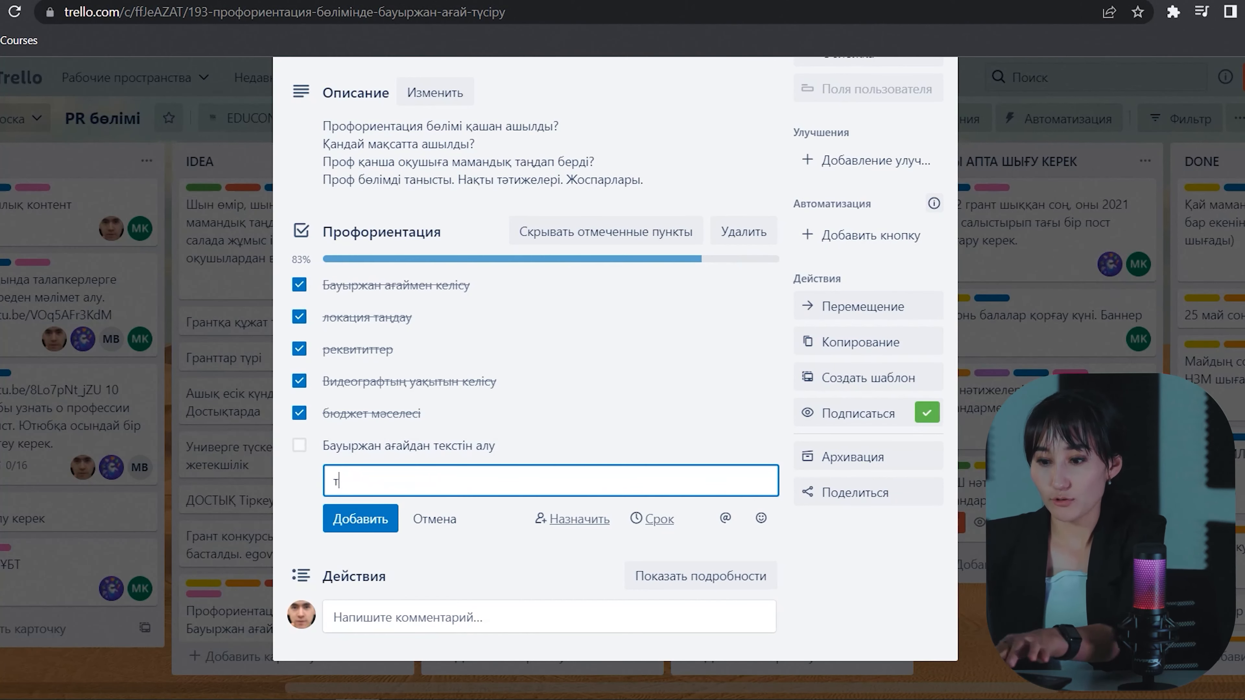
type("үсірілім")
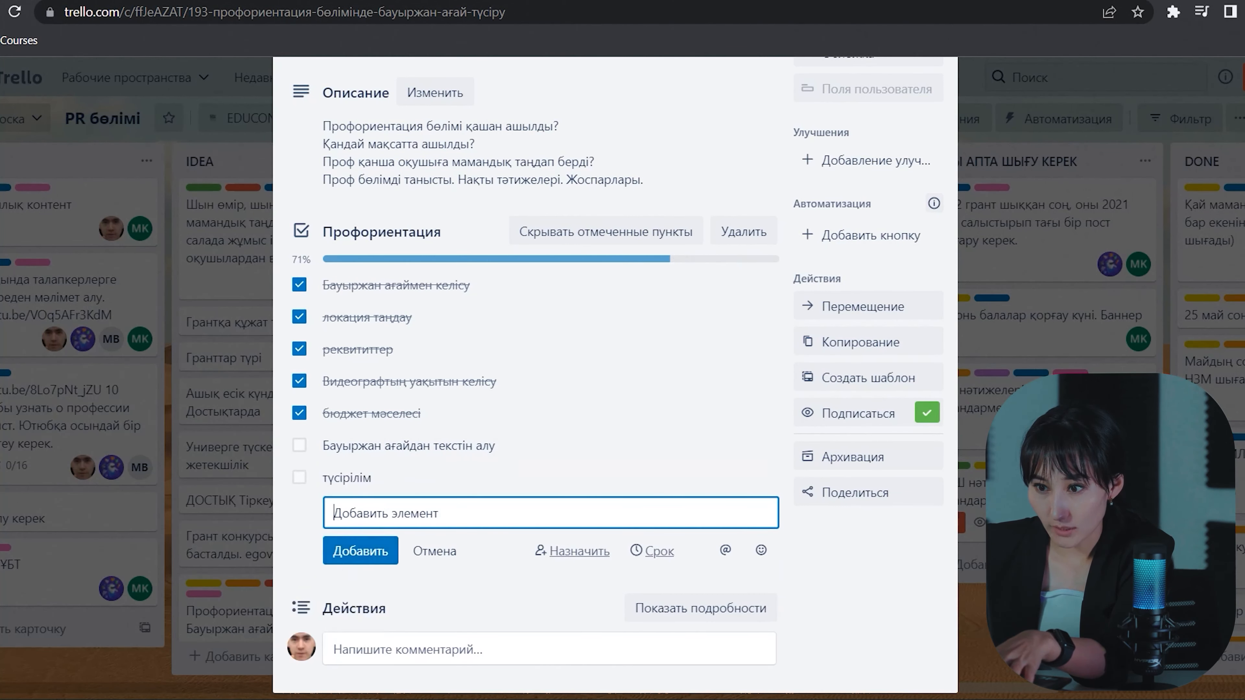
key("Return")
type("монтаж")
key("Return")
Step: Mark the remaining three checklist items as completed: getting the teacher's text, «түсірілім» and «монтаж»
left_click(299, 446)
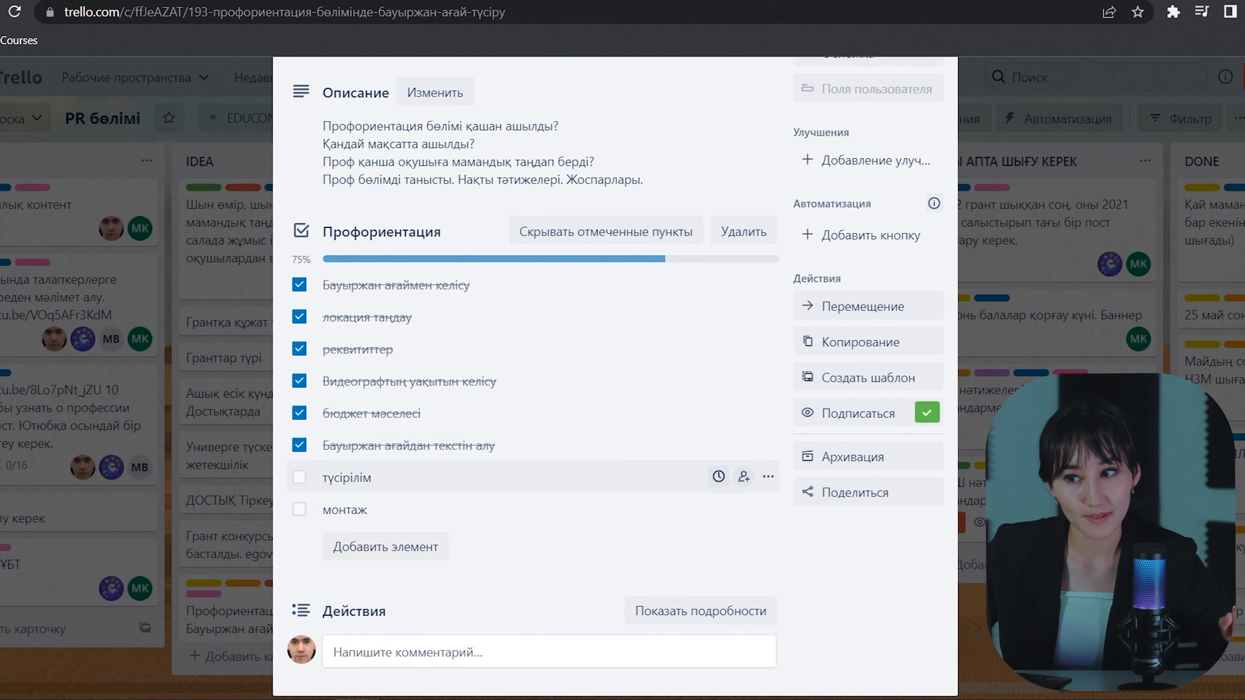
left_click(299, 478)
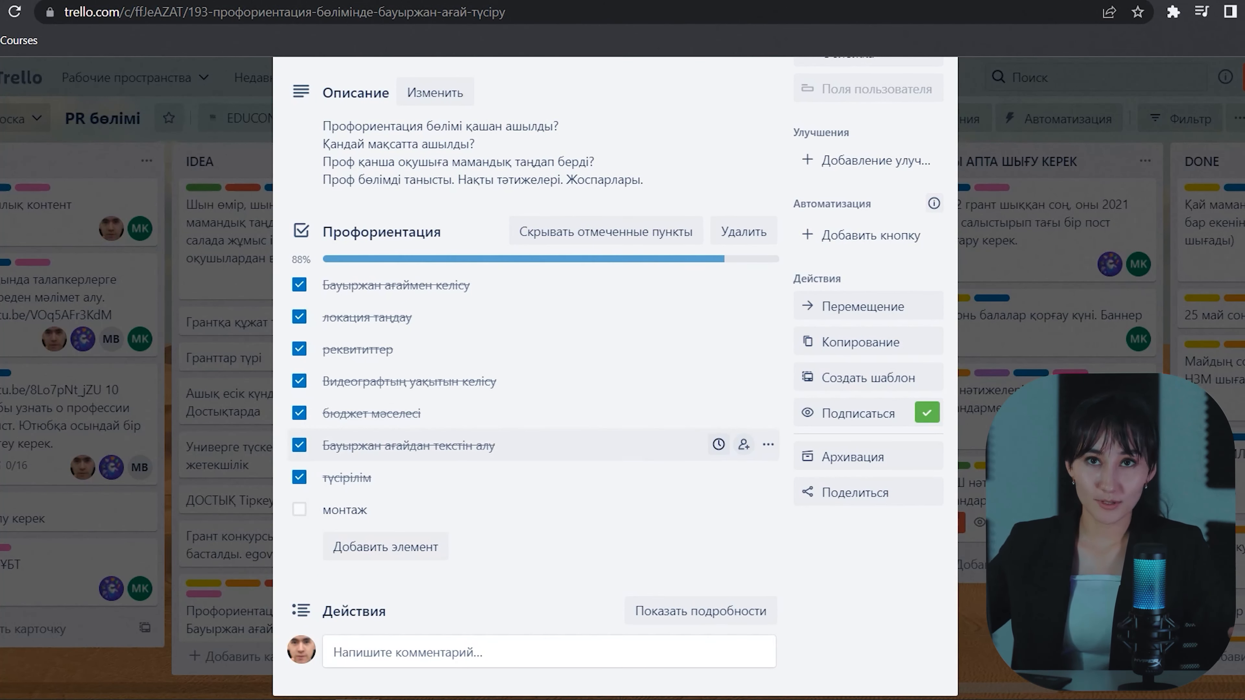
left_click(299, 510)
scroll(549, 392, "up", 1)
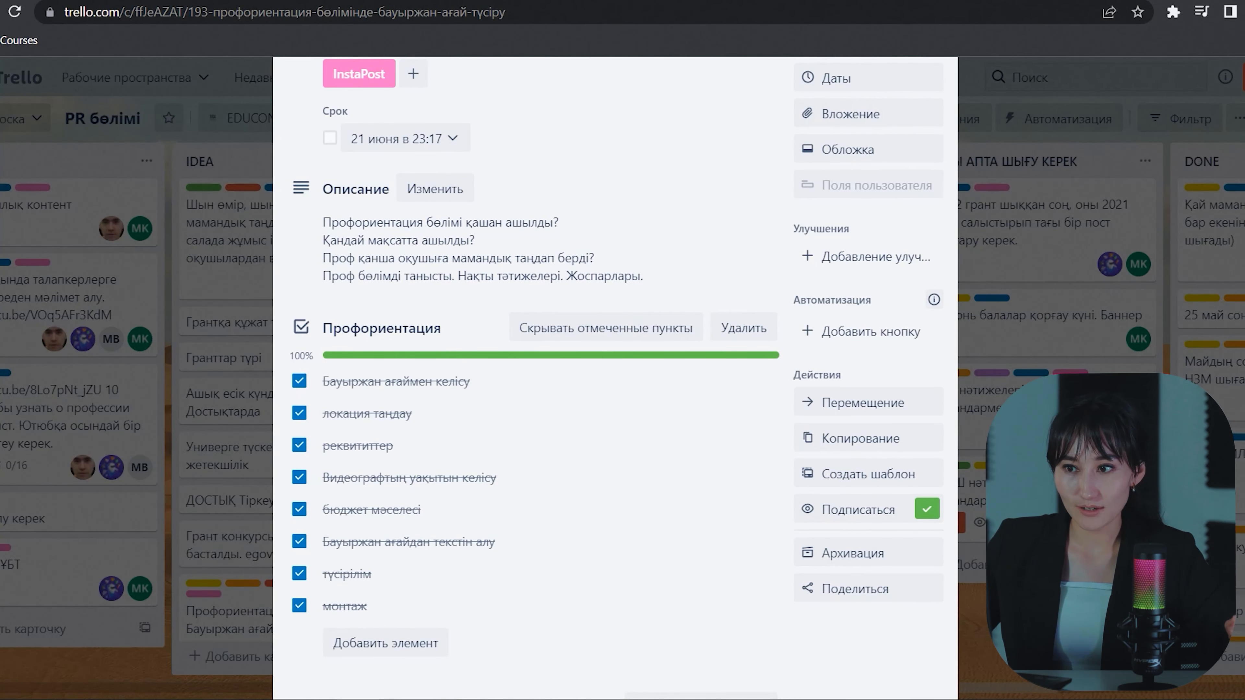
scroll(540, 393, "down", 4)
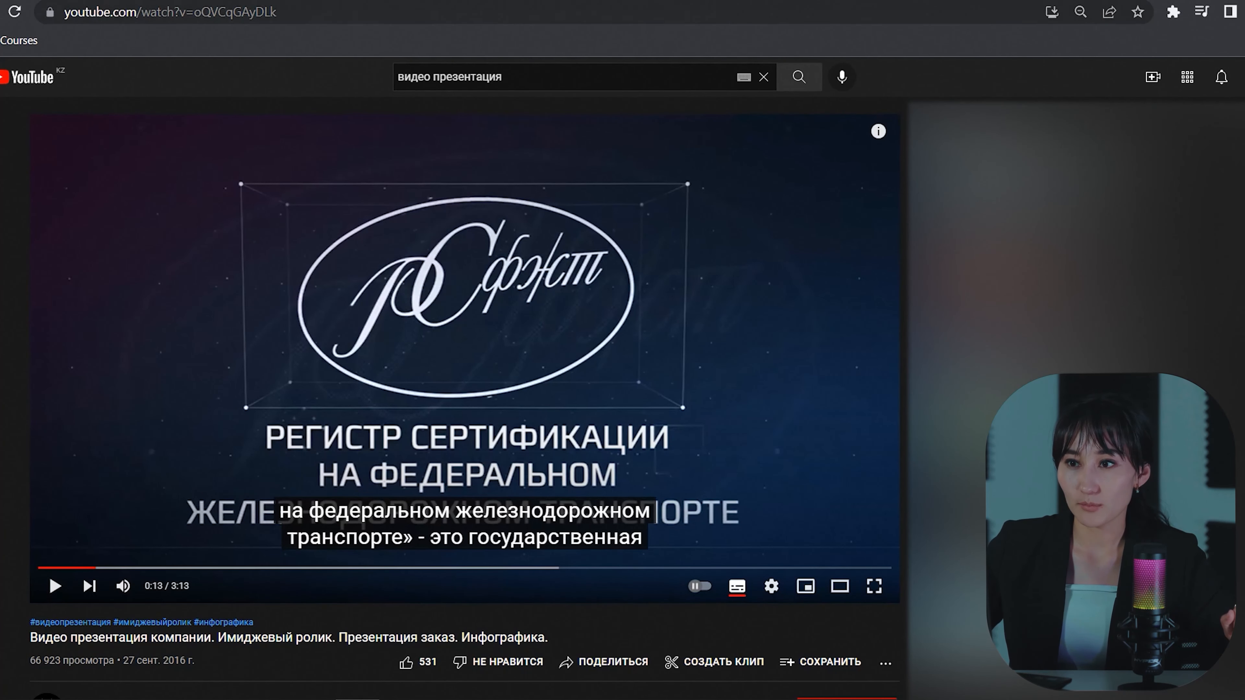
key("ctrl+l")
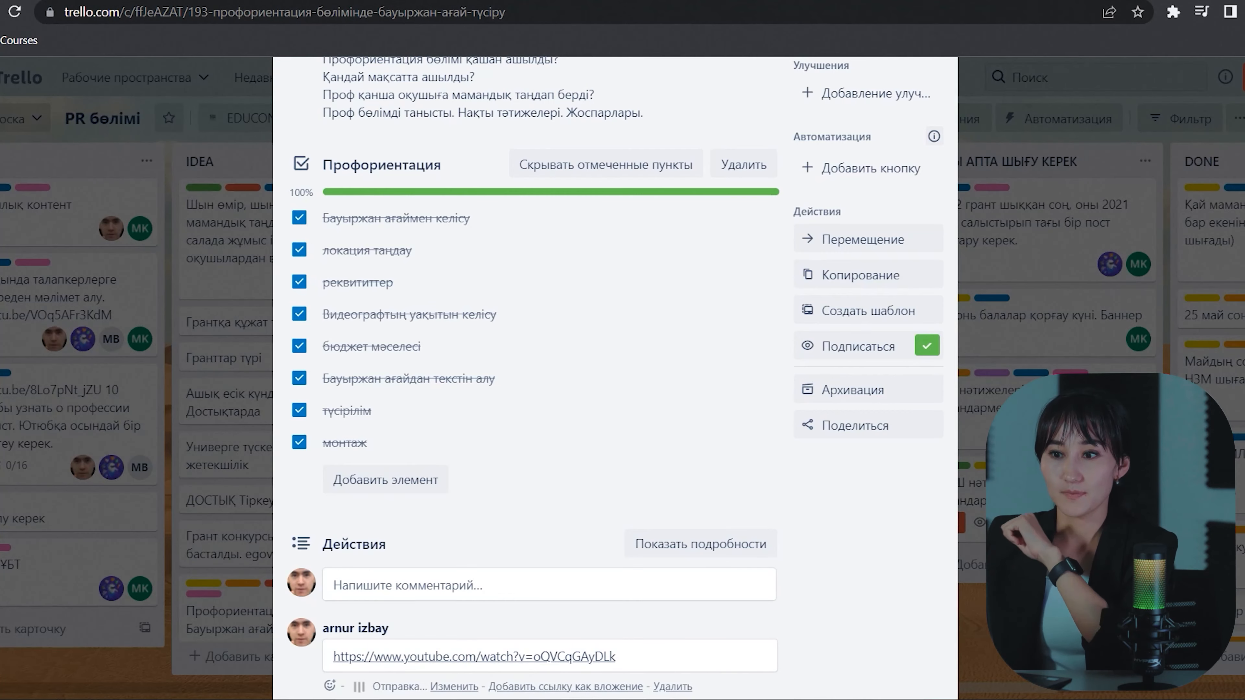
scroll(540, 343, "down", 2)
Step: Review the card's members, labels, description, checklist and video comment, and close the card
scroll(539, 449, "up", 5)
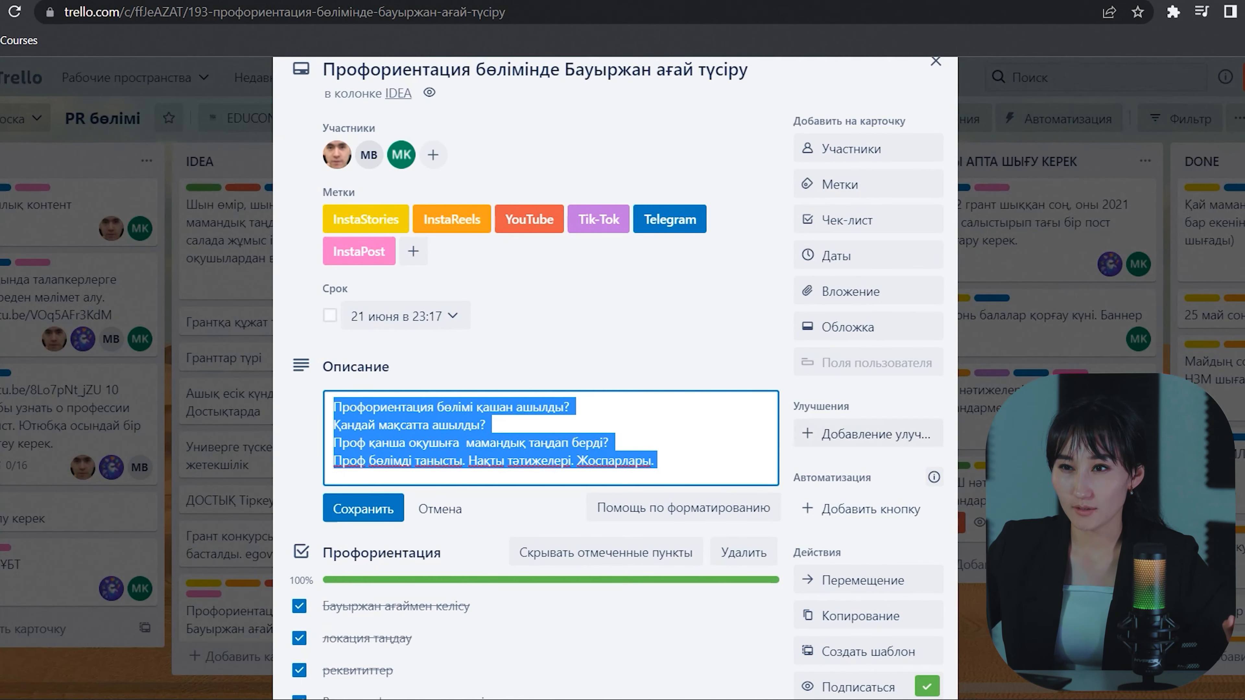
scroll(613, 392, "down", 5)
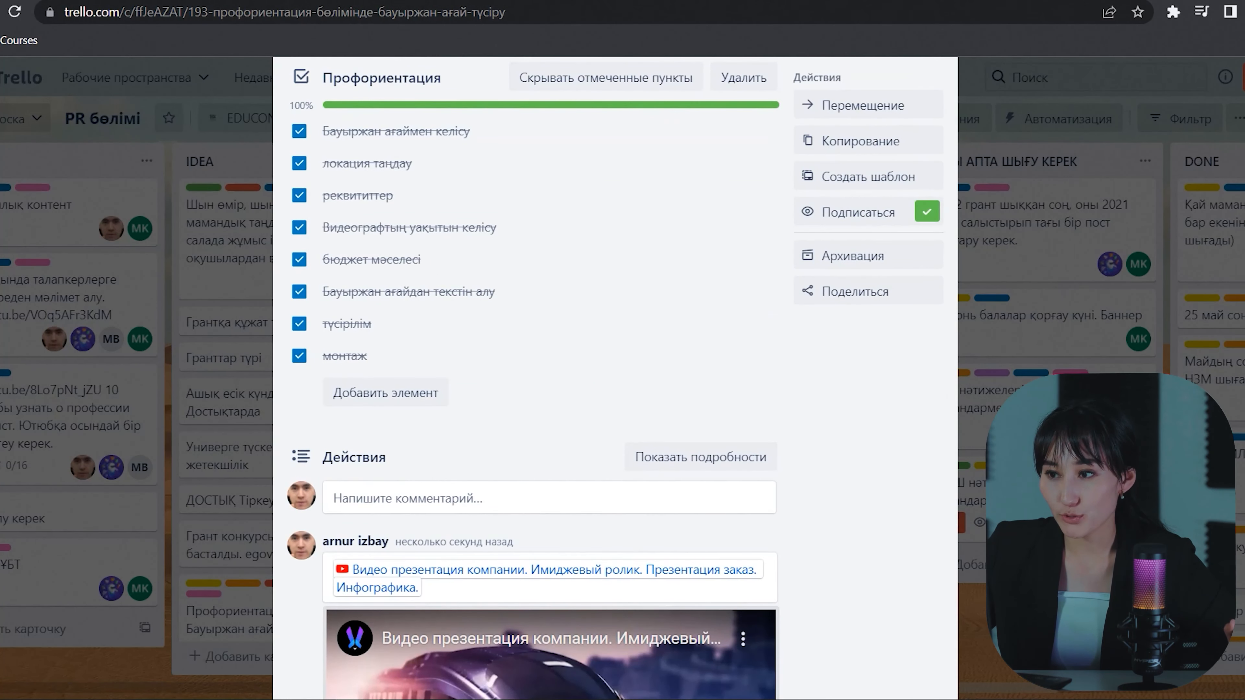
scroll(613, 392, "up", 8)
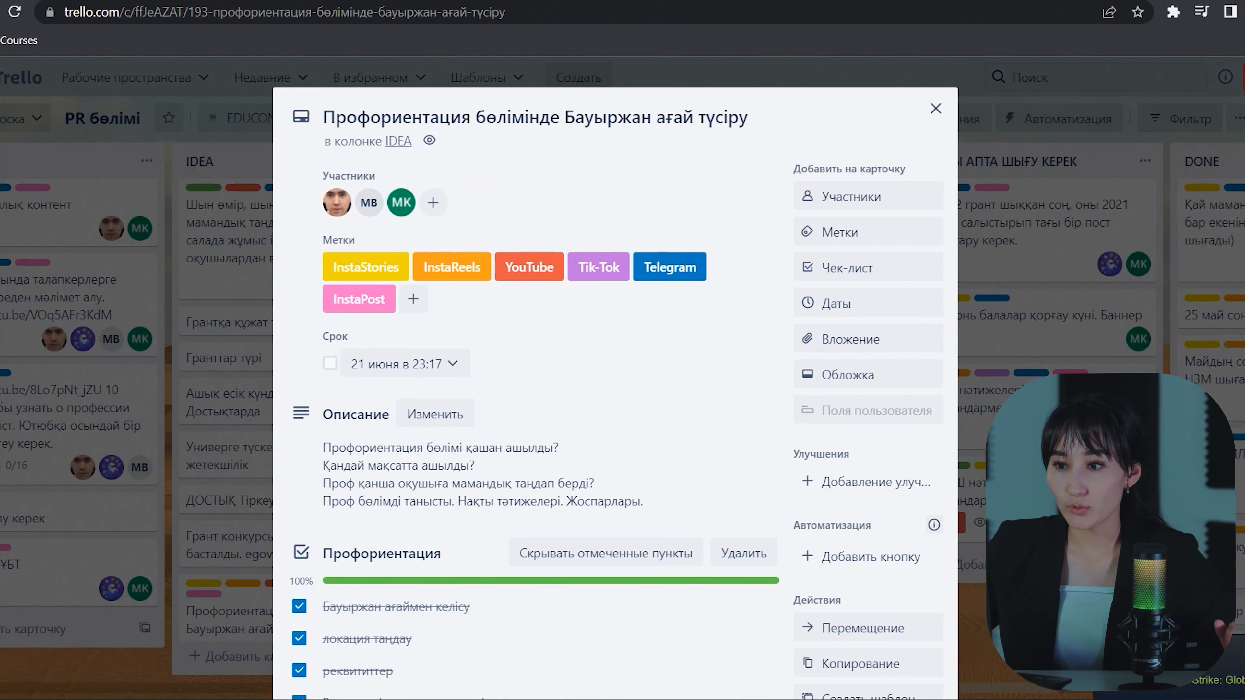
scroll(613, 490, "down", 5)
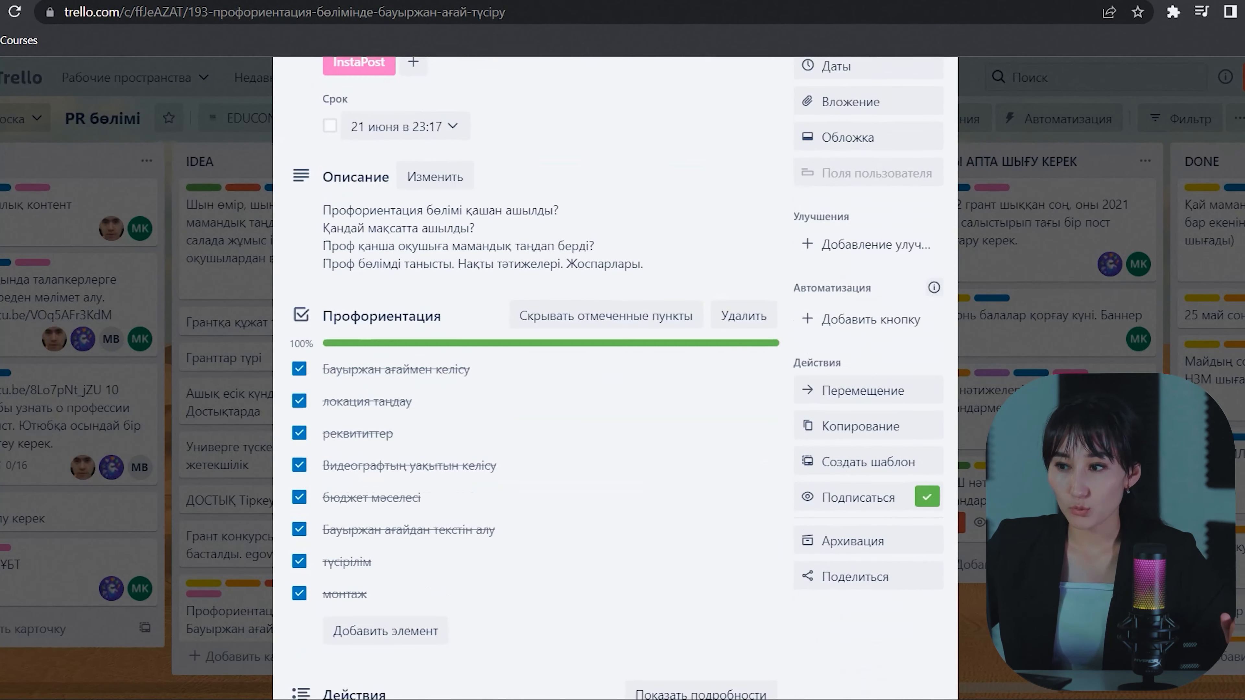
scroll(613, 441, "up", 5)
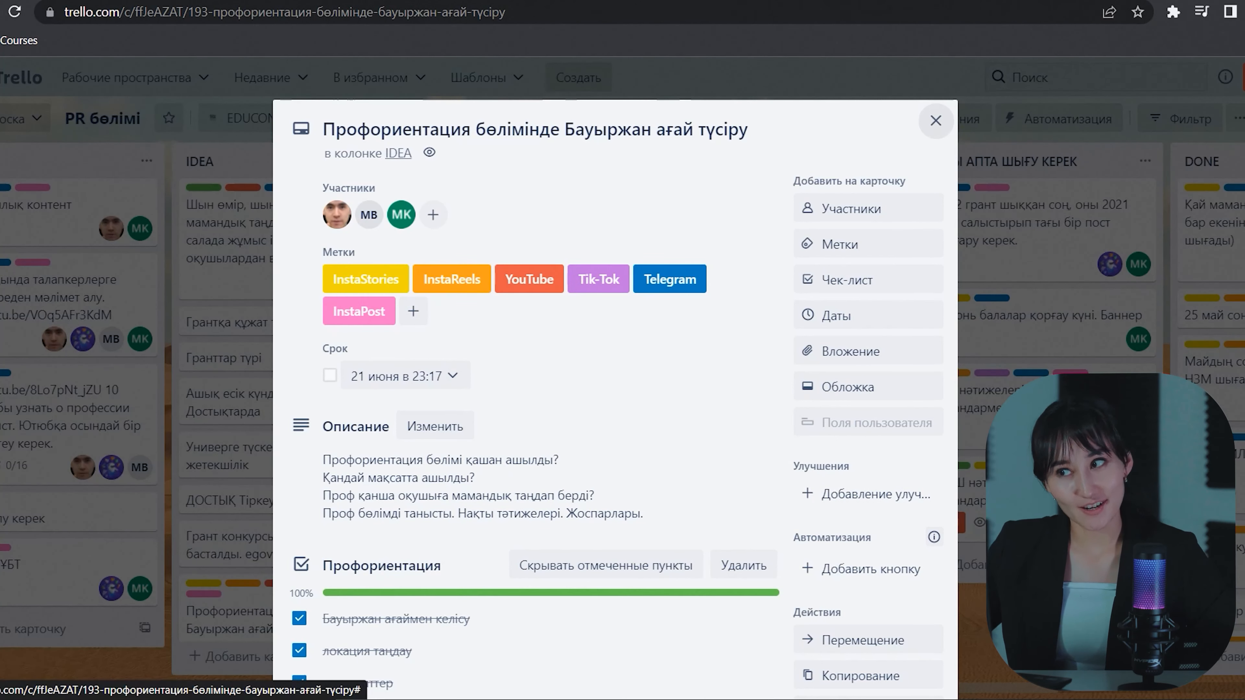
left_click(936, 120)
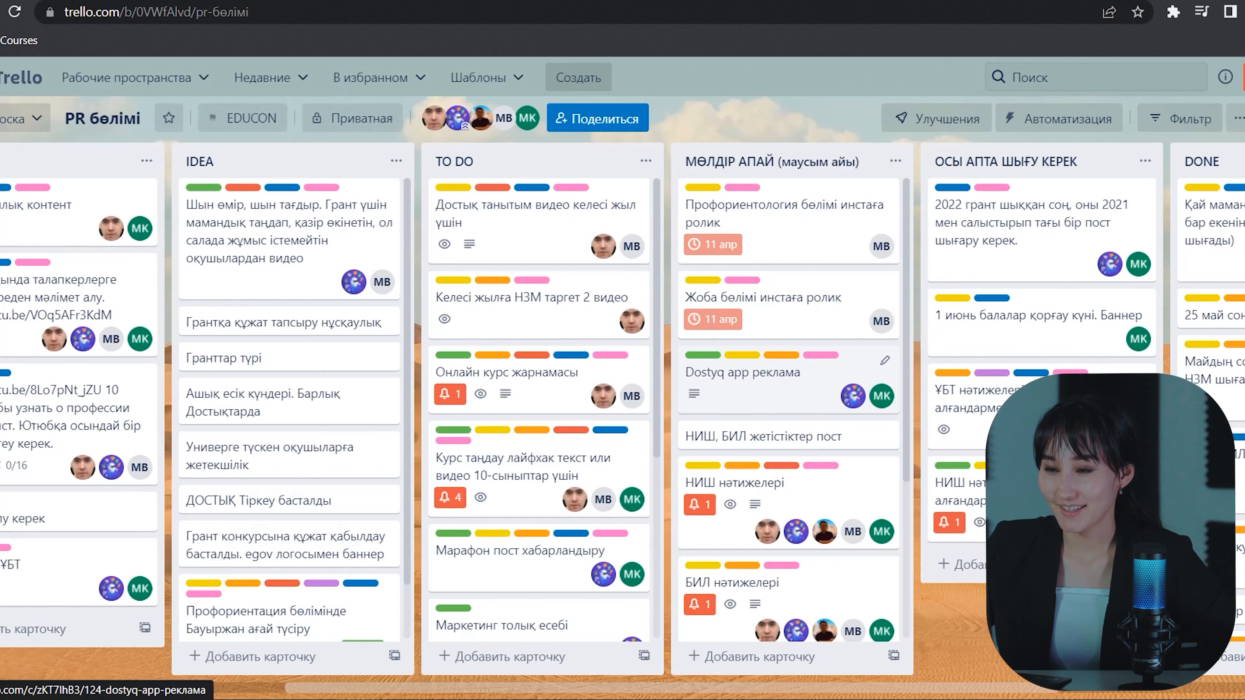
Step: Move the Профориентация card from the IDEA list into TO DO, directly above «dostyq app»
scroll(539, 344, "down", 1)
scroll(539, 343, "down", 5)
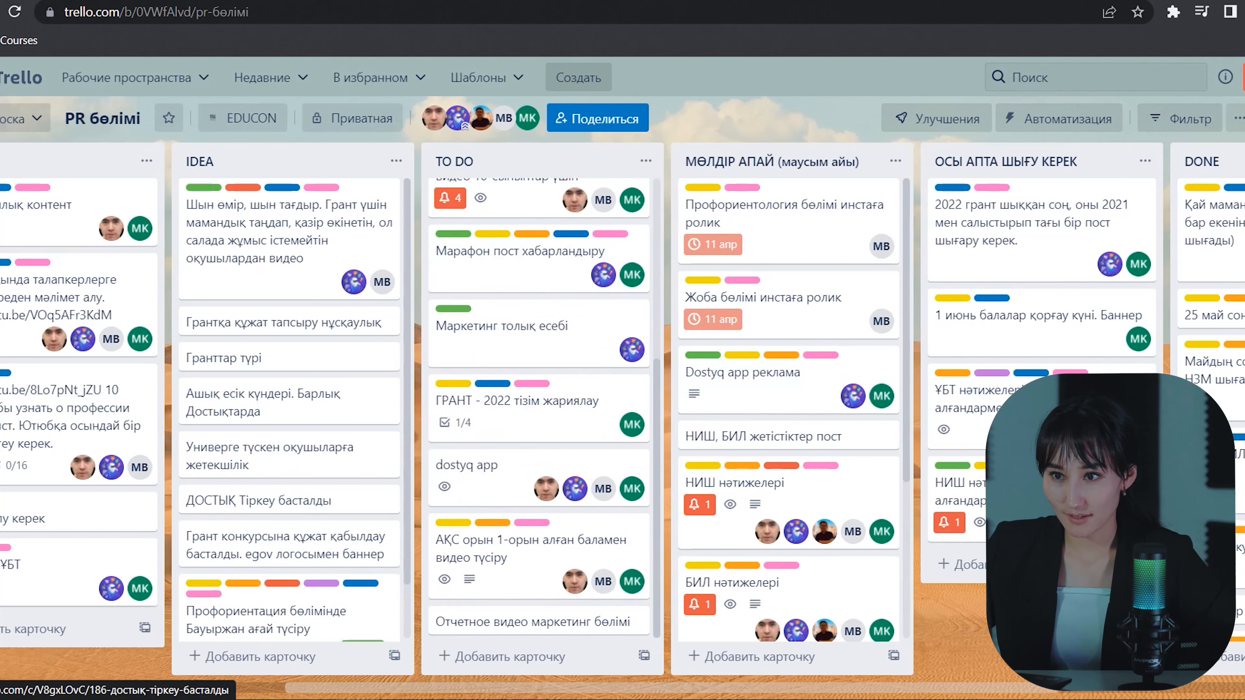
scroll(289, 486, "down", 2)
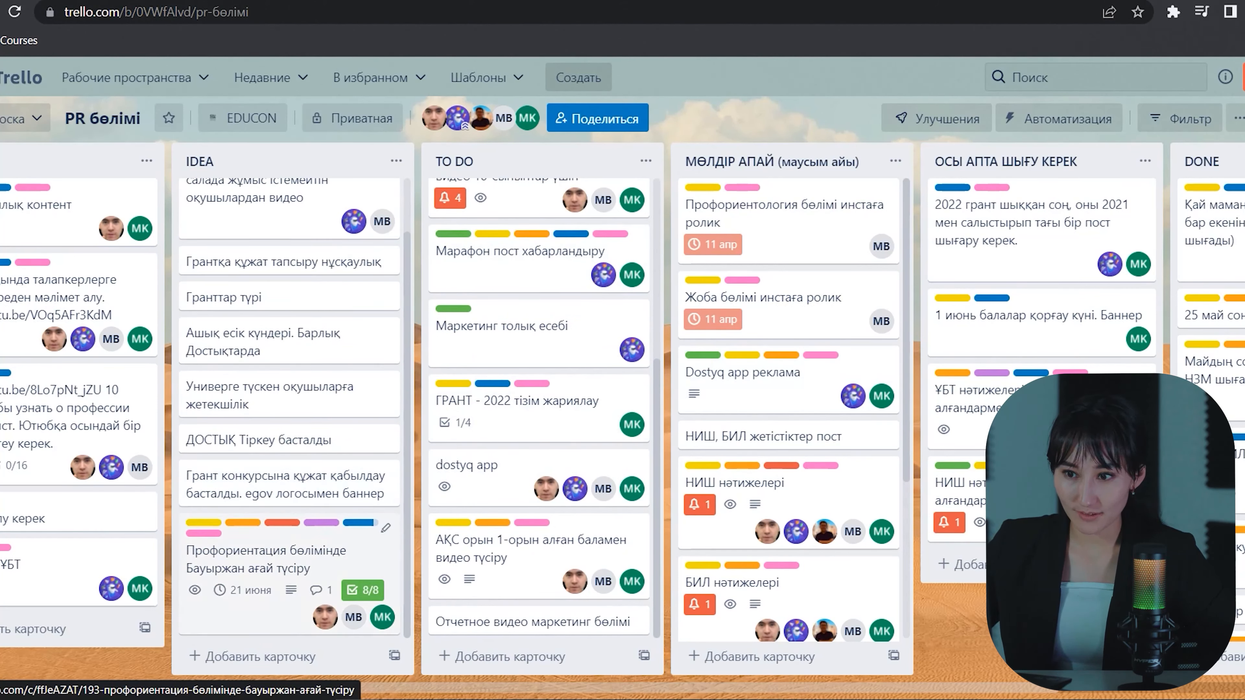
left_click_drag(275, 564, 542, 485)
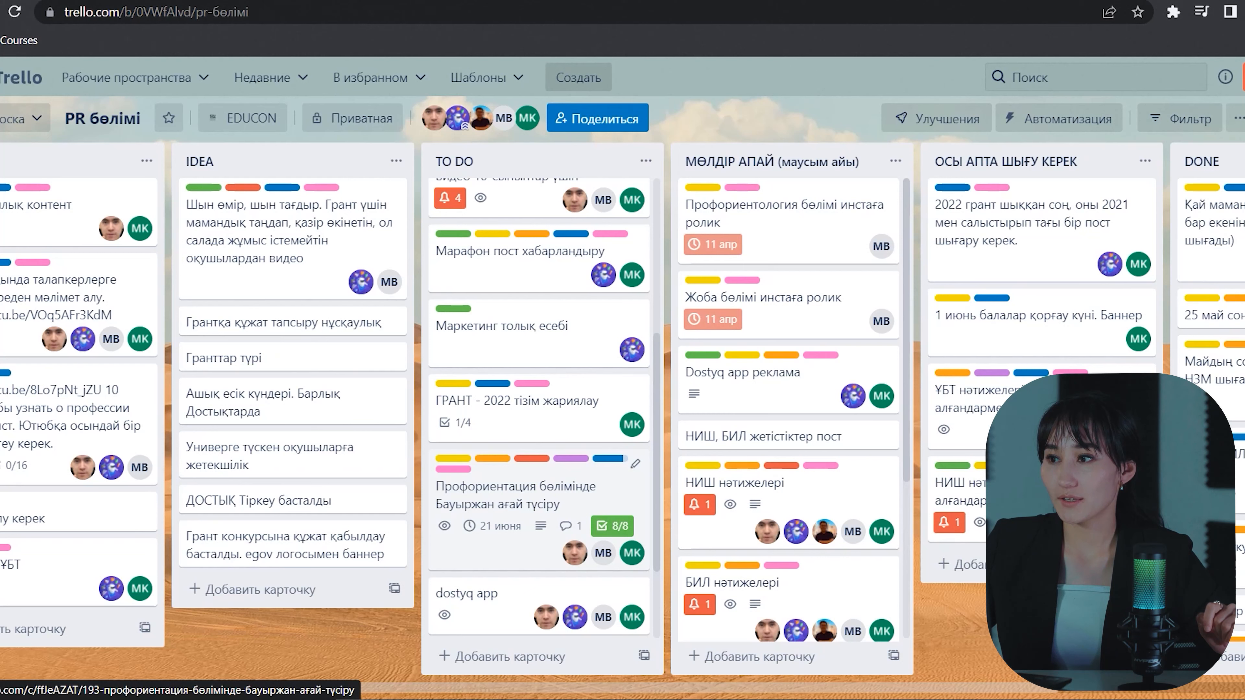
Step: Open the Профориентация card in TO DO, mark its due date as completed, and close the card
left_click_drag(542, 485, 564, 471)
left_click(564, 471)
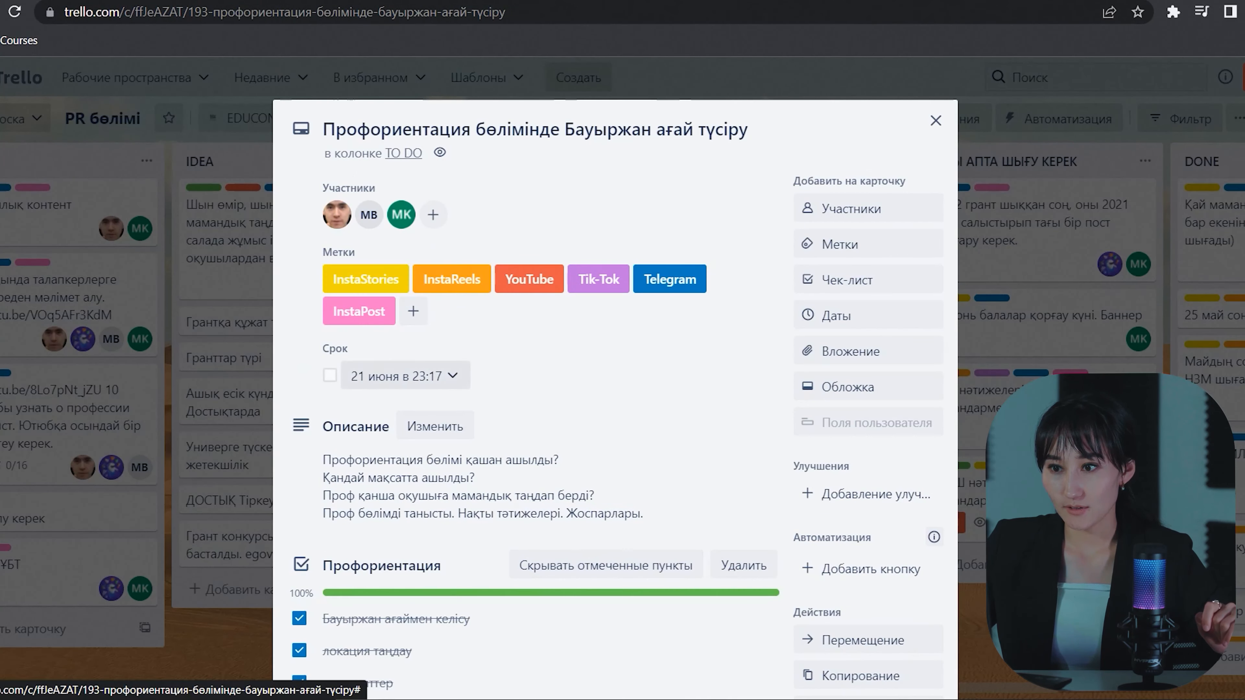
left_click(330, 376)
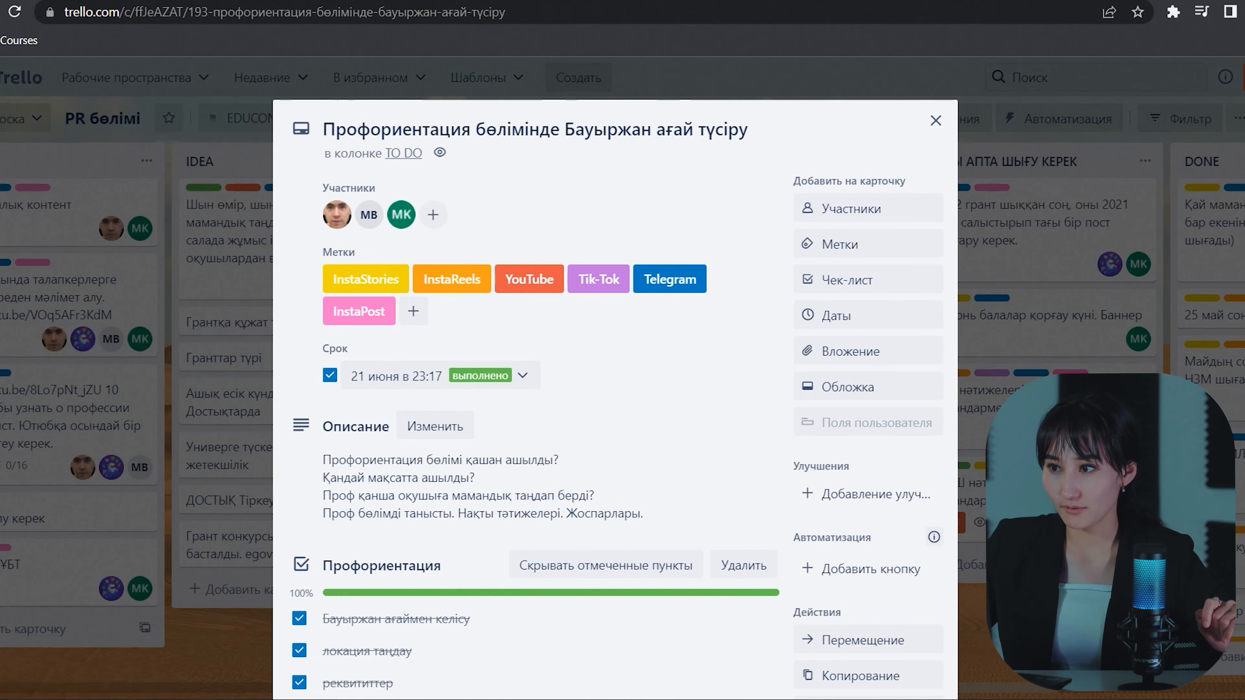
left_click(936, 120)
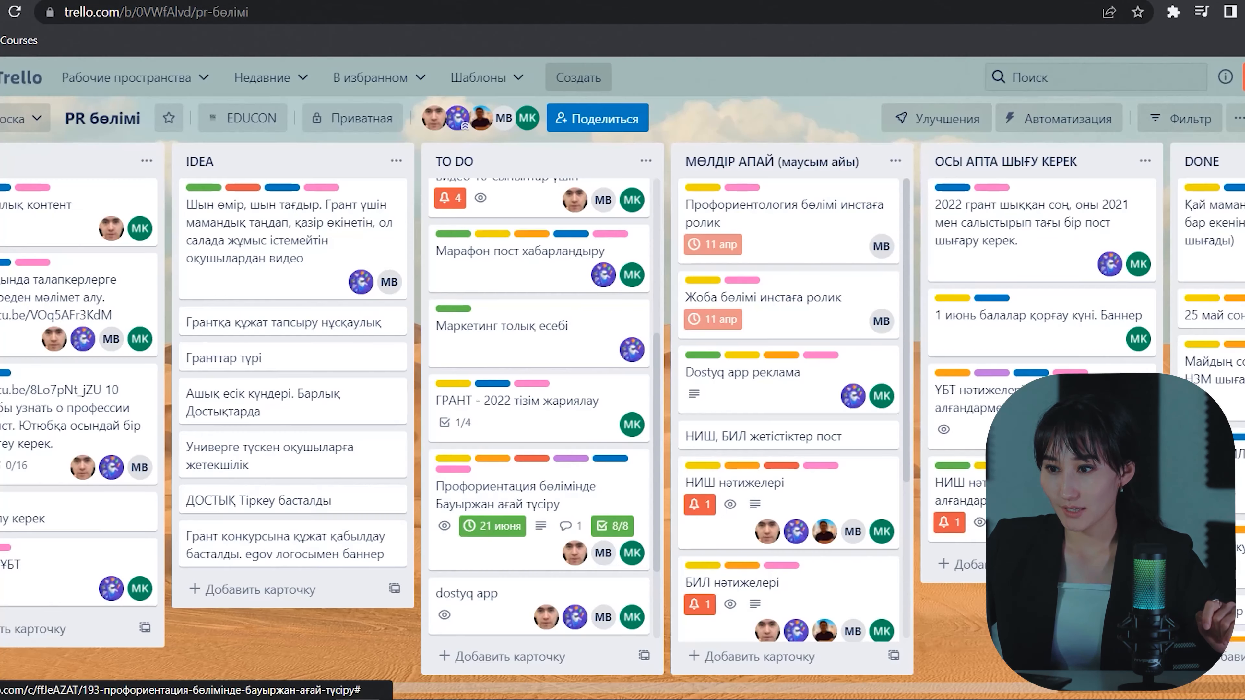
Step: Move the Профориентация card to «ОСЫ АПТА ШЫҒУ КЕРЕК», and from there to DONE, below «25 май соңғы қоңырау баннер»
left_click_drag(515, 491, 834, 338)
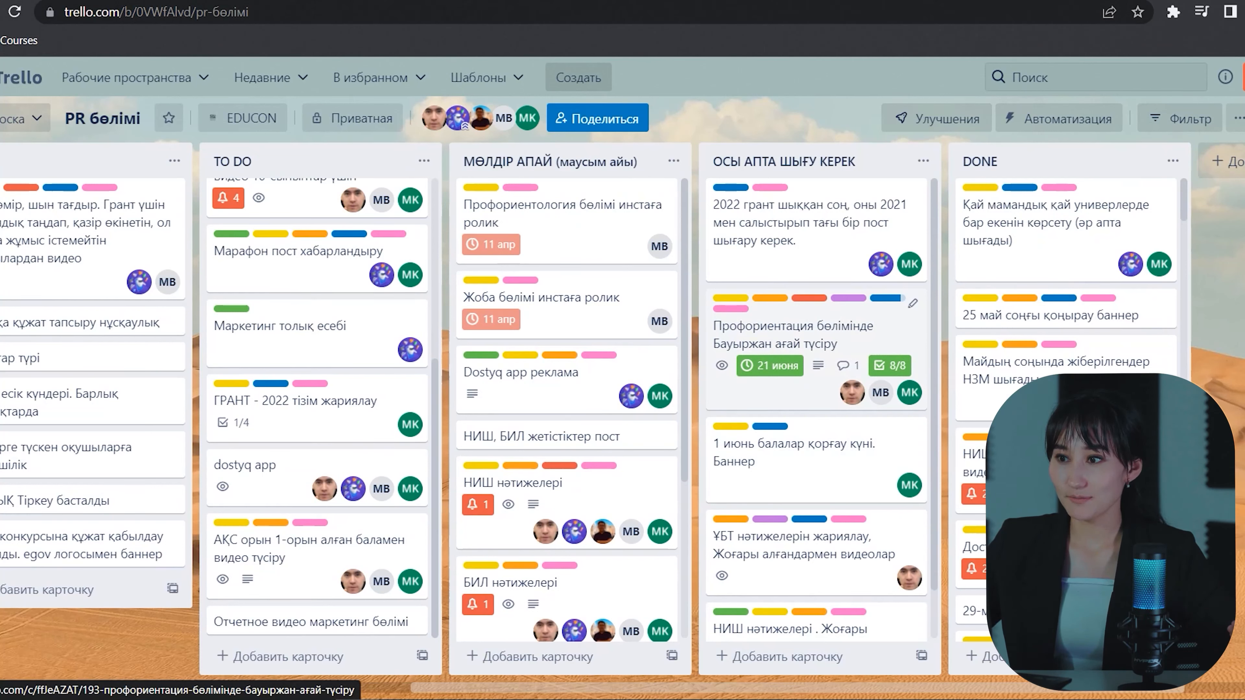
left_click_drag(834, 338, 1078, 382)
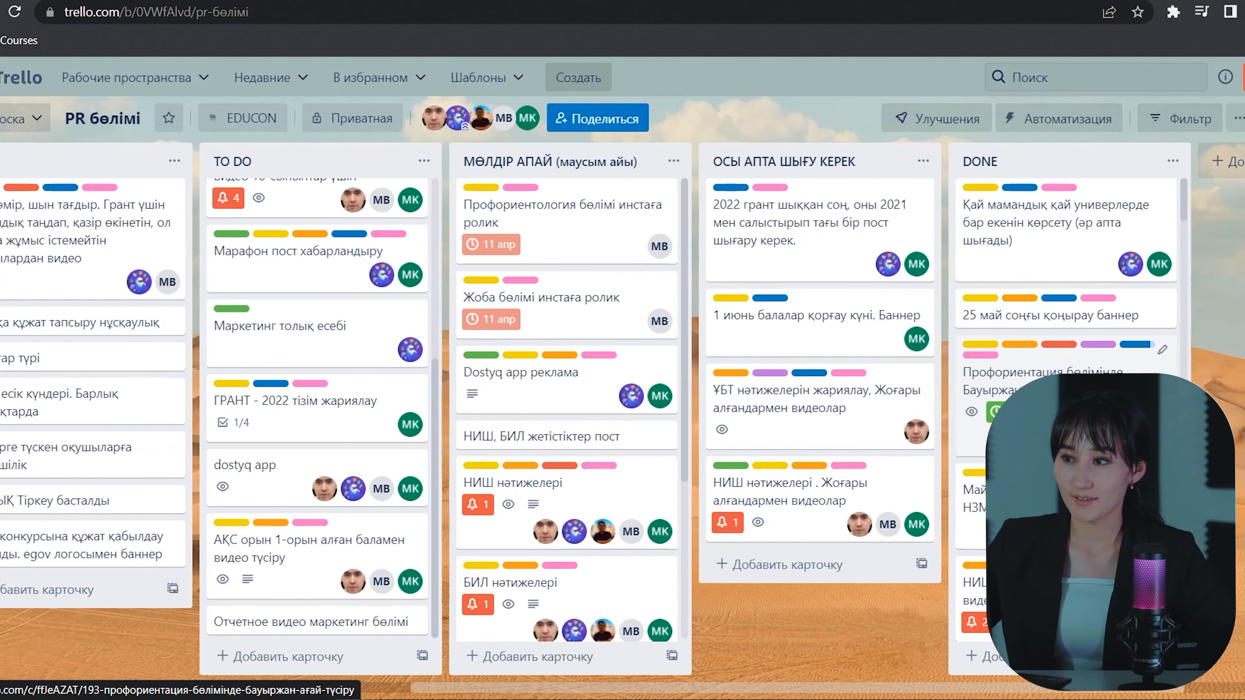
left_click(1073, 397)
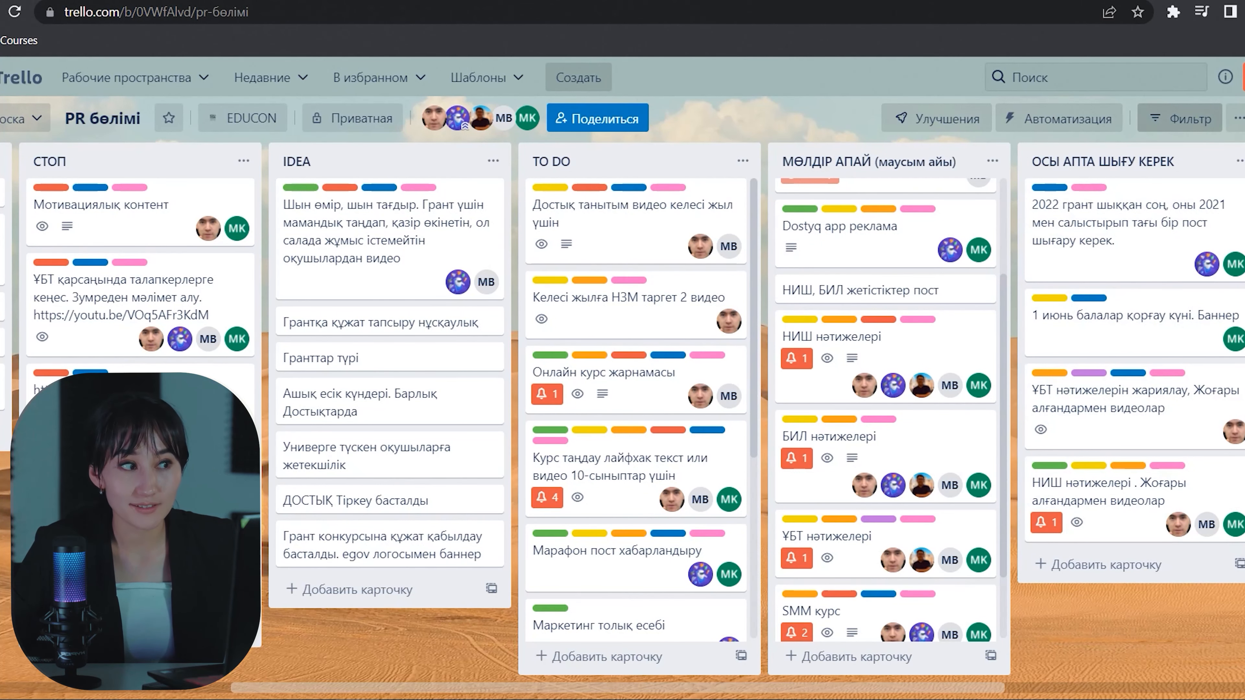
Step: Filter the board by «Карточки, назначенные мне» and look through the matching cards across the lists
left_click(1180, 119)
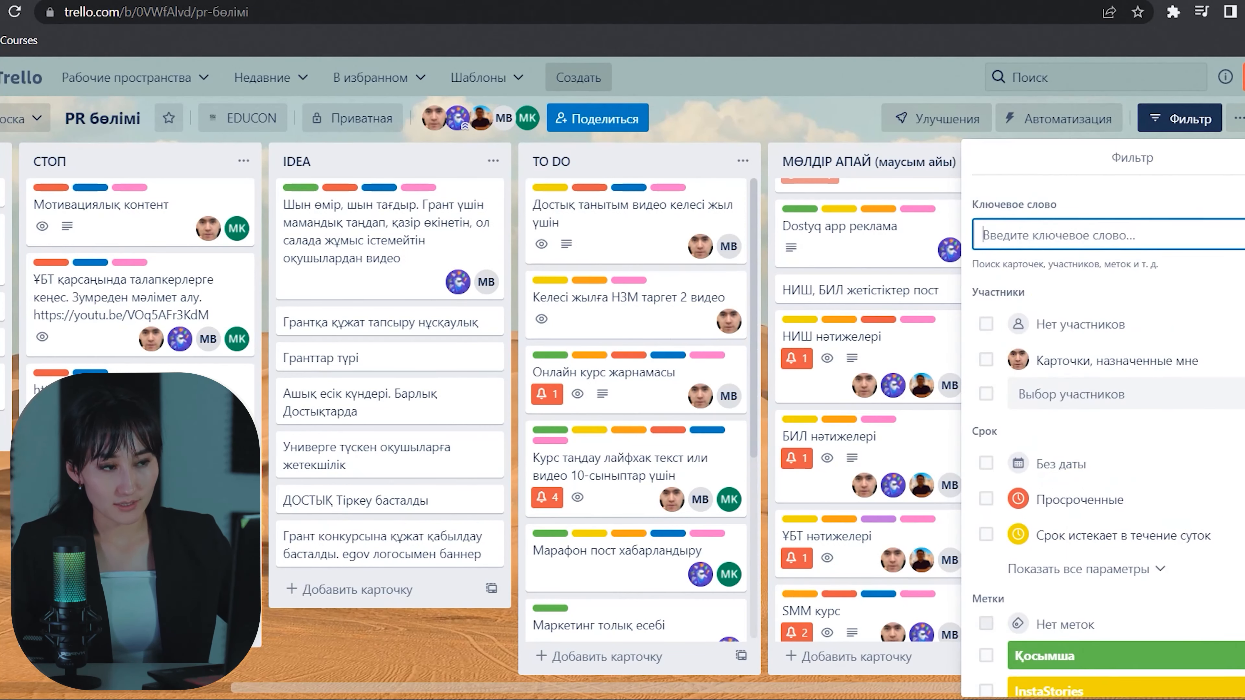
scroll(1108, 417, "down", 3)
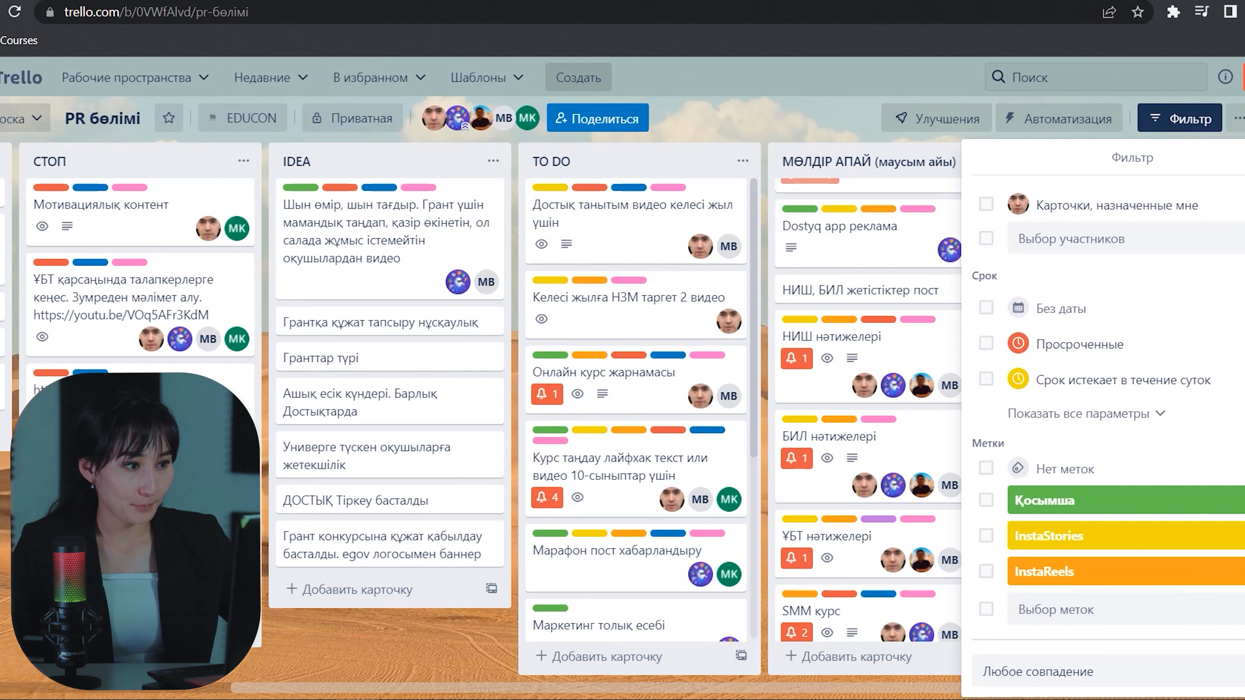
scroll(1108, 417, "up", 3)
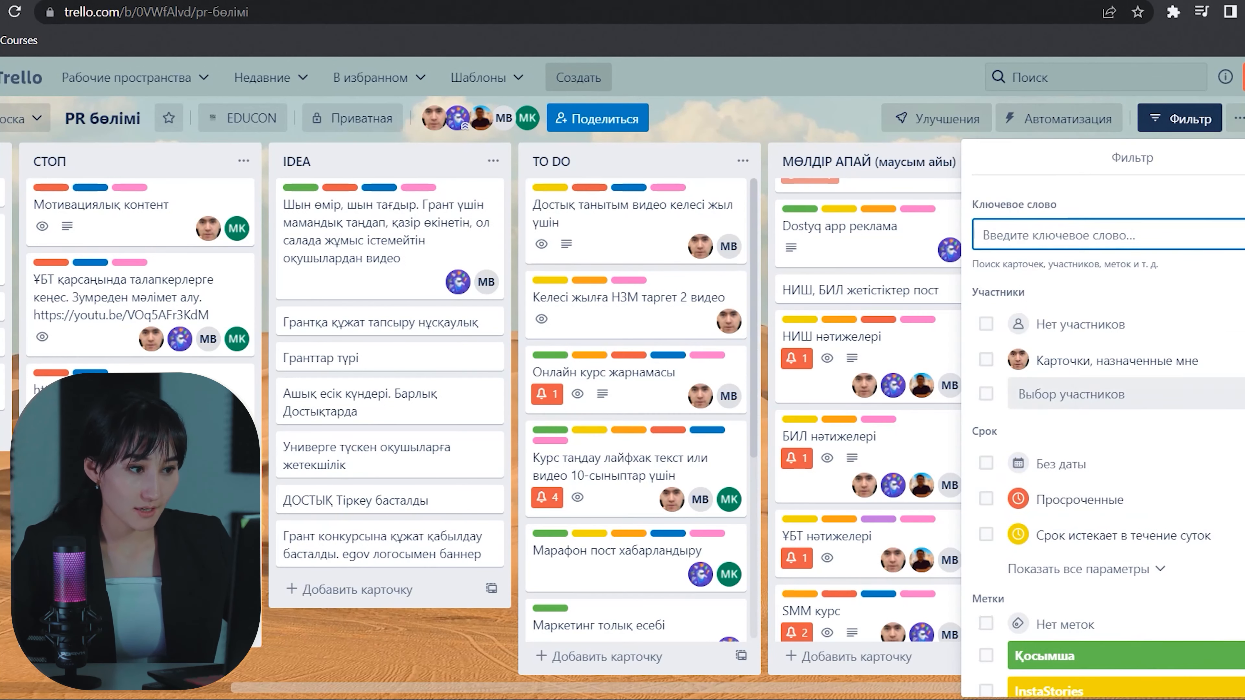
left_click(1128, 394)
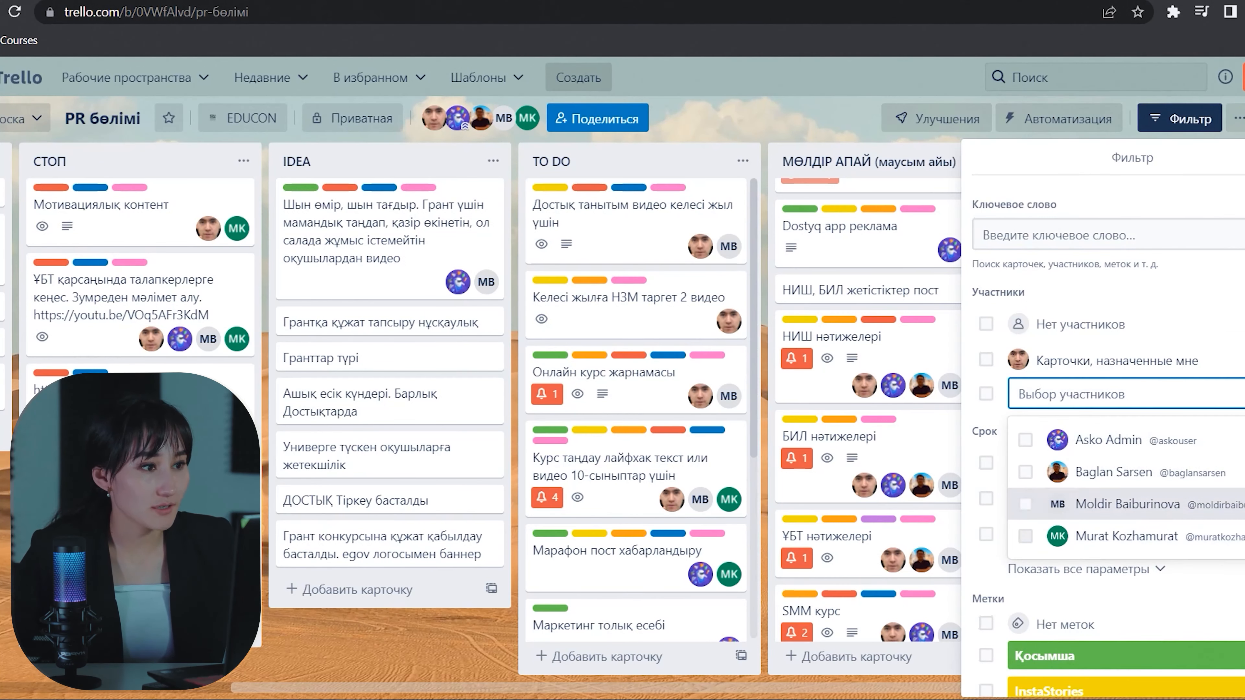
left_click(987, 359)
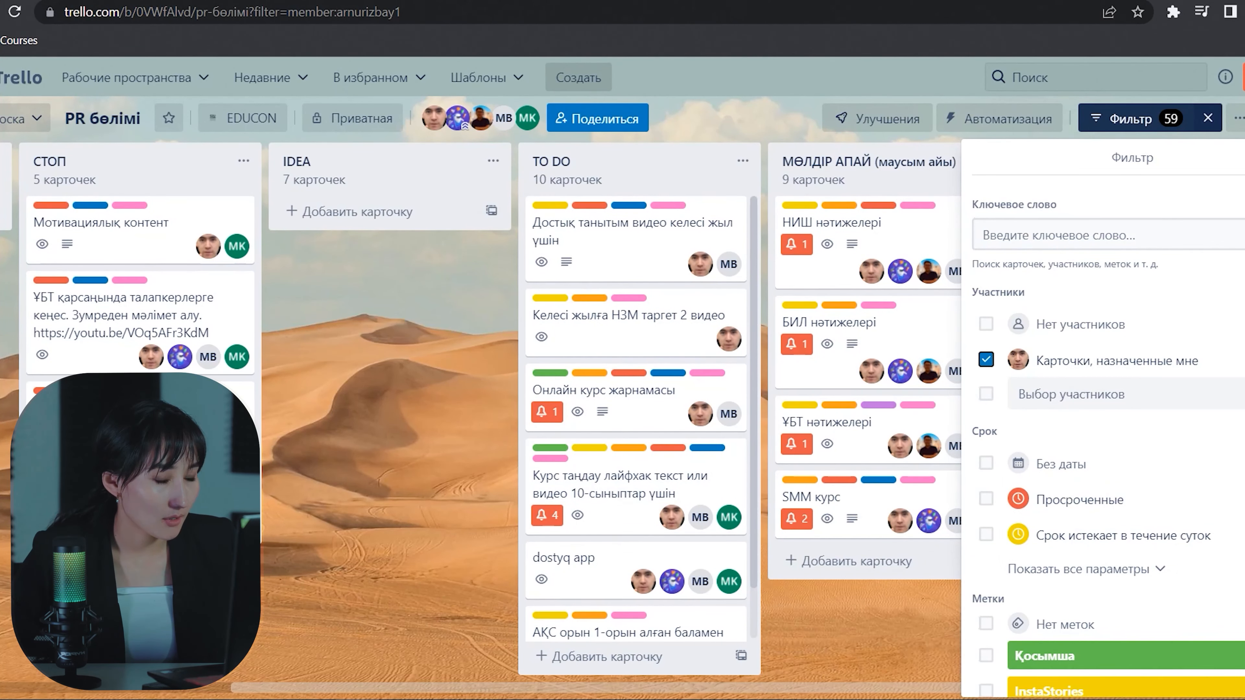
scroll(480, 417, "right", 8)
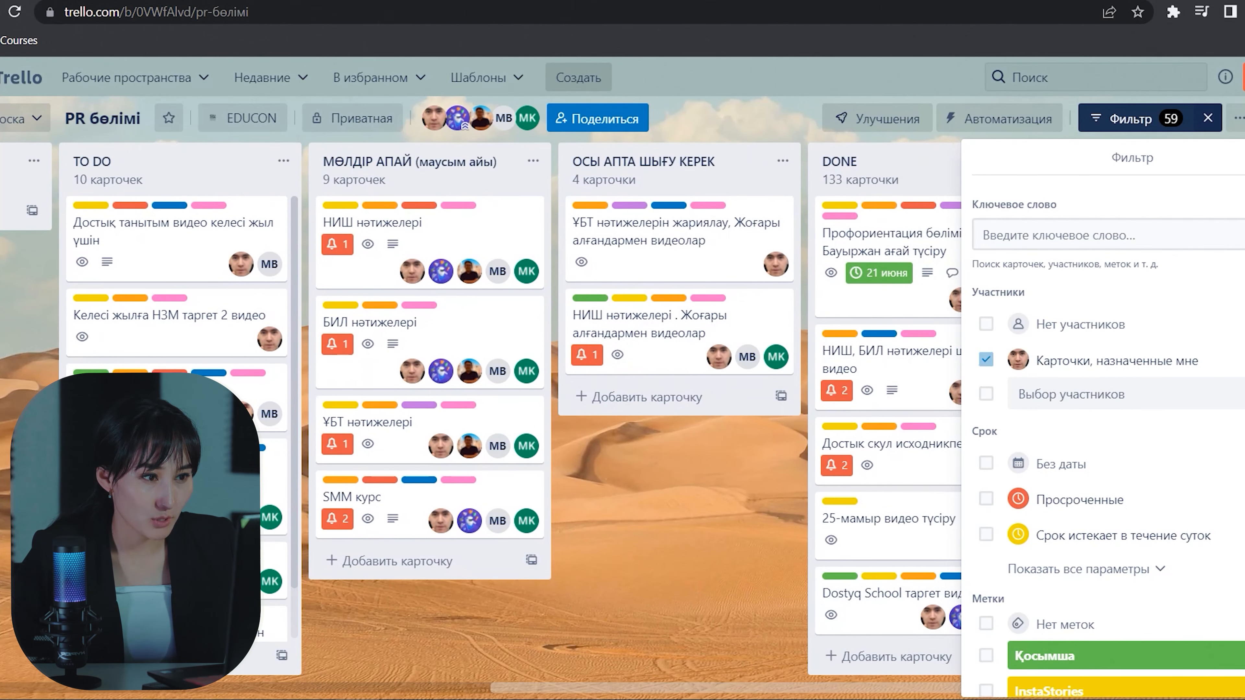
Step: Remove the «Карточки, назначенные мне» filter and filter the board by the member with the initials MB instead
left_click(986, 360)
left_click(1123, 394)
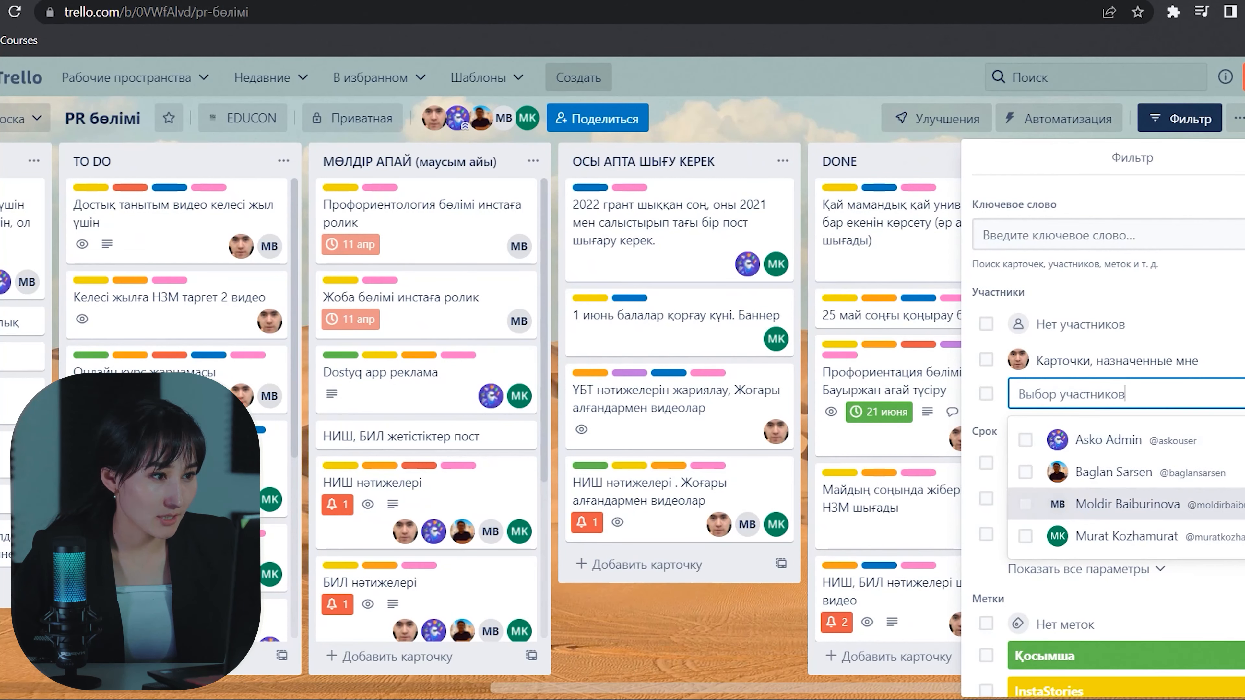
left_click(1128, 504)
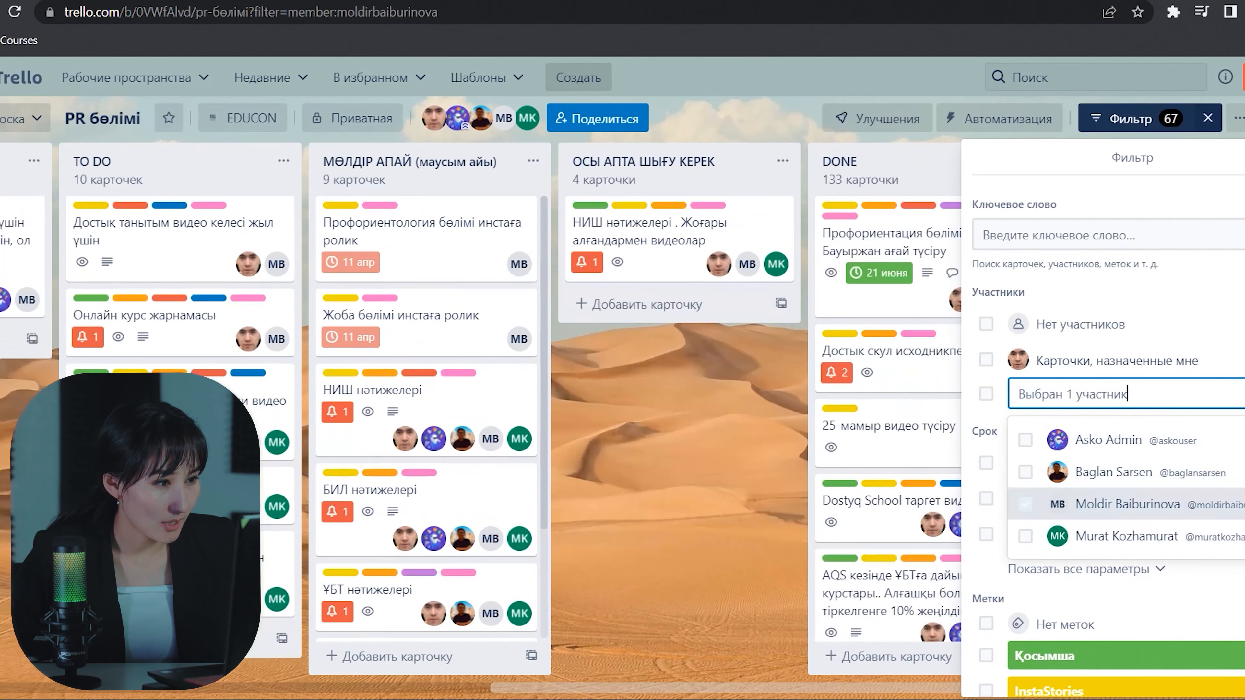
Step: Close the filter settings and look through the member's matching cards across the board's lists
key("Escape")
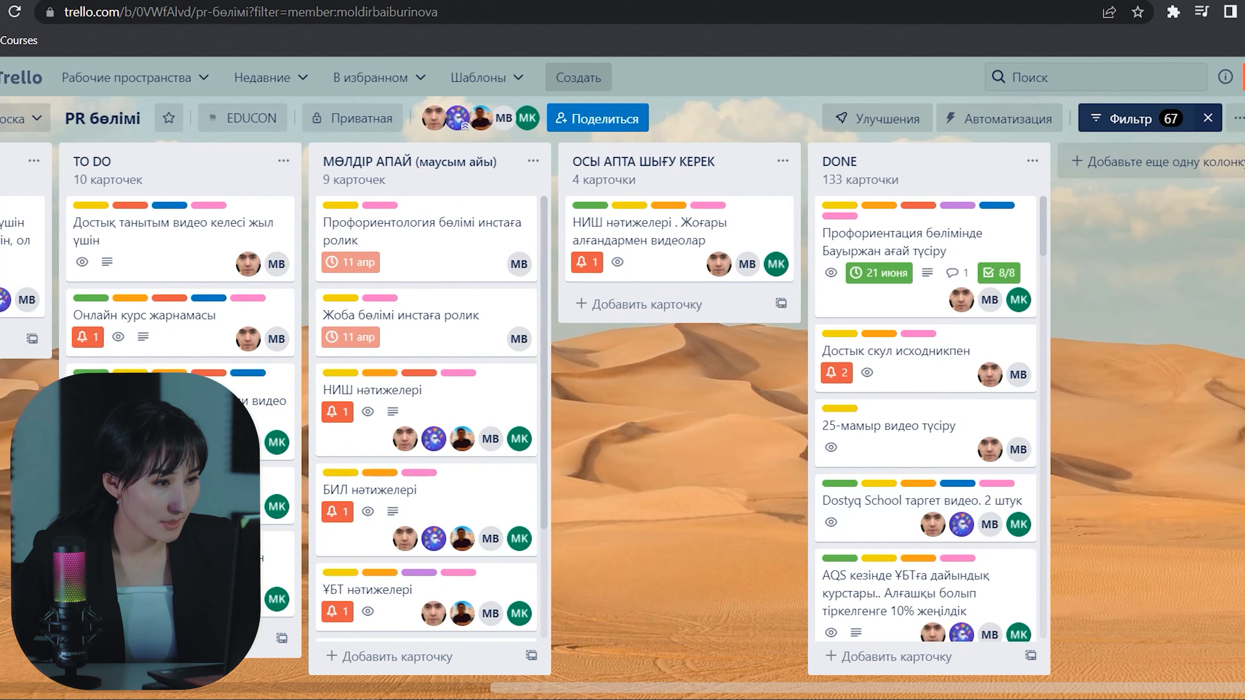
scroll(623, 417, "left", 9)
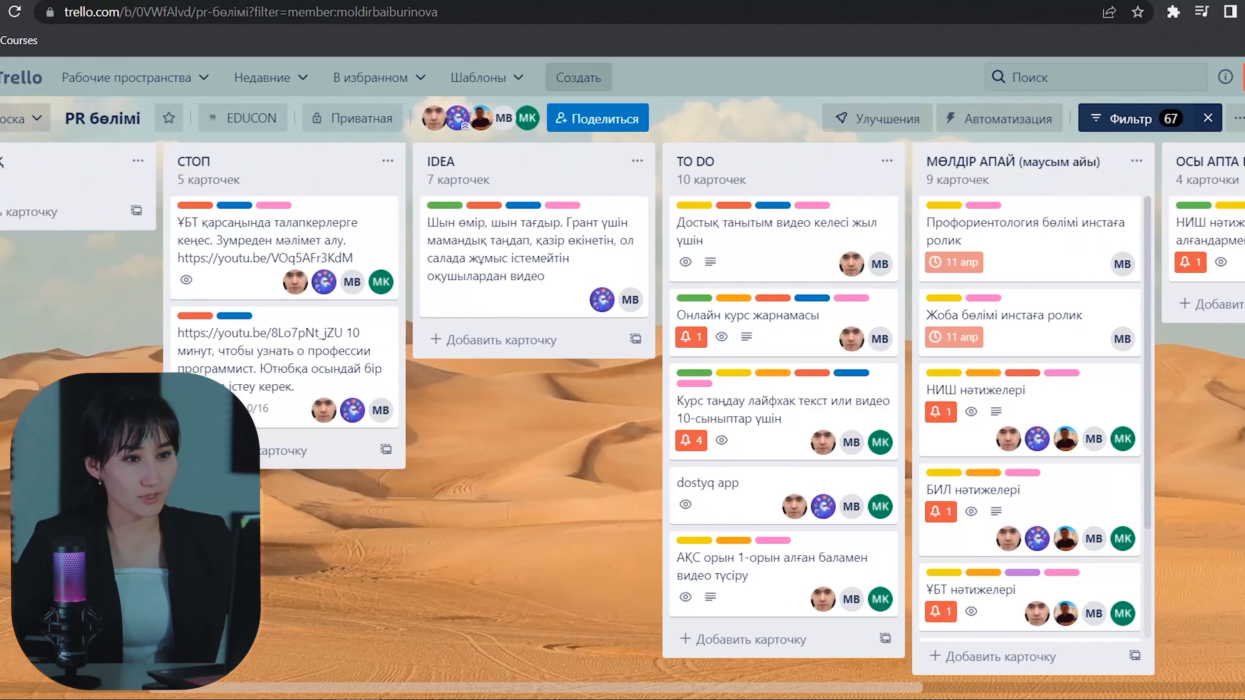
scroll(623, 417, "left", 2)
scroll(623, 417, "right", 8)
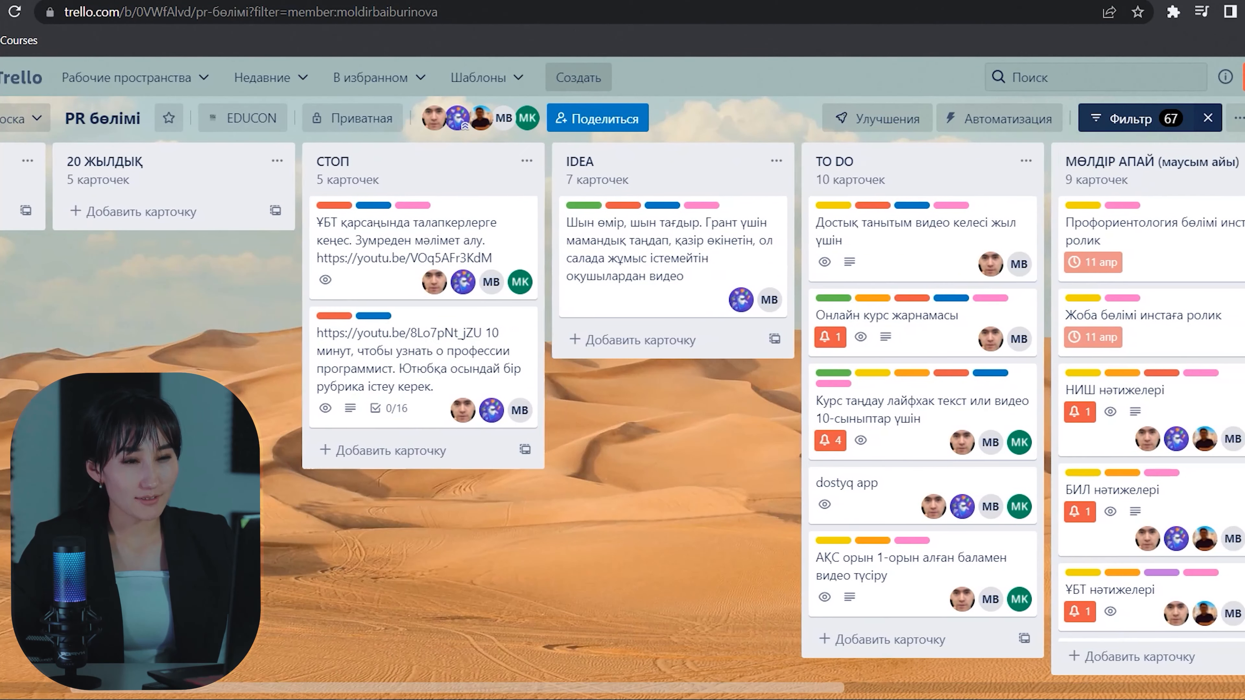
scroll(220, 417, "right", 3)
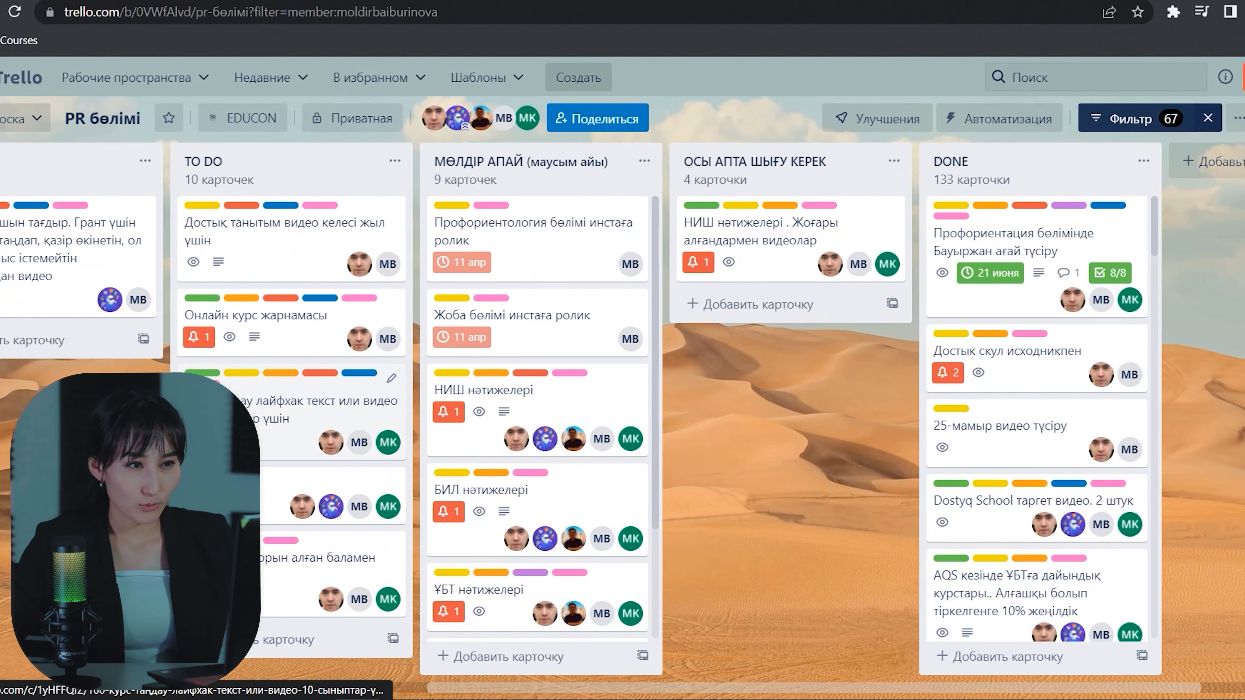
Step: Move the «БИЛ нәтижелері» card from «МӨЛДІР АПАЙ (маусым айы)» to the top of «ОСЫ АПТА ШЫҒУ КЕРЕК»
scroll(539, 368, "down", 3)
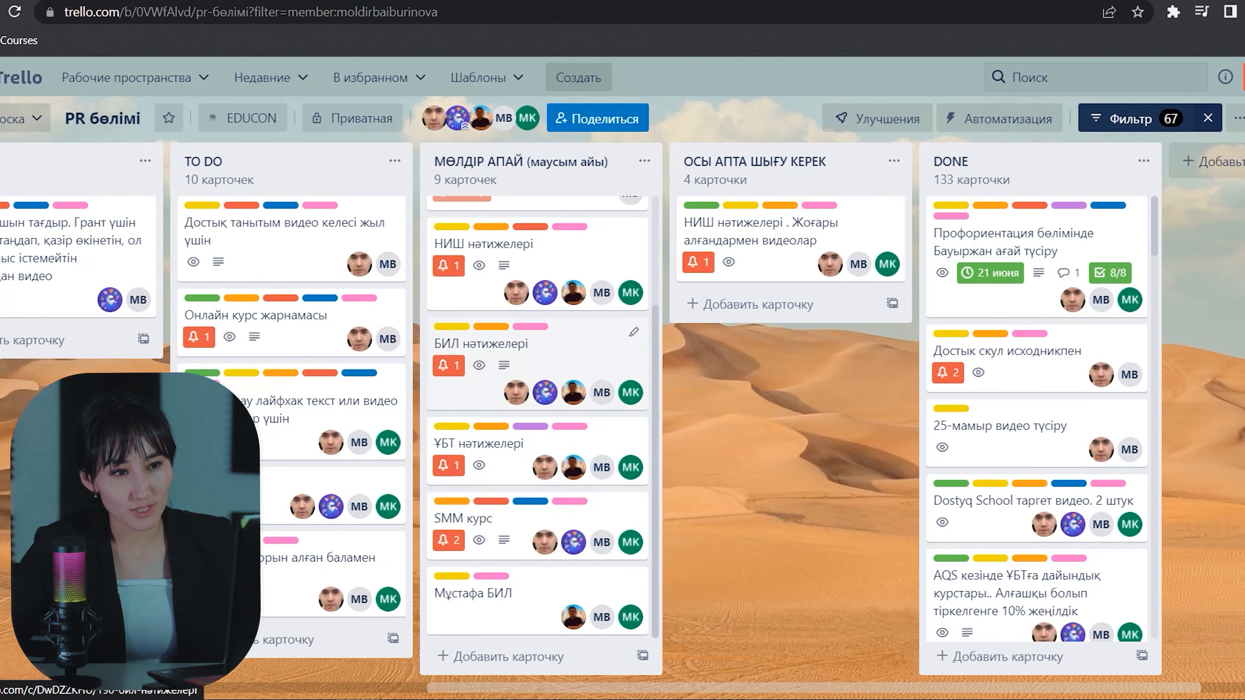
left_click_drag(530, 343, 785, 231)
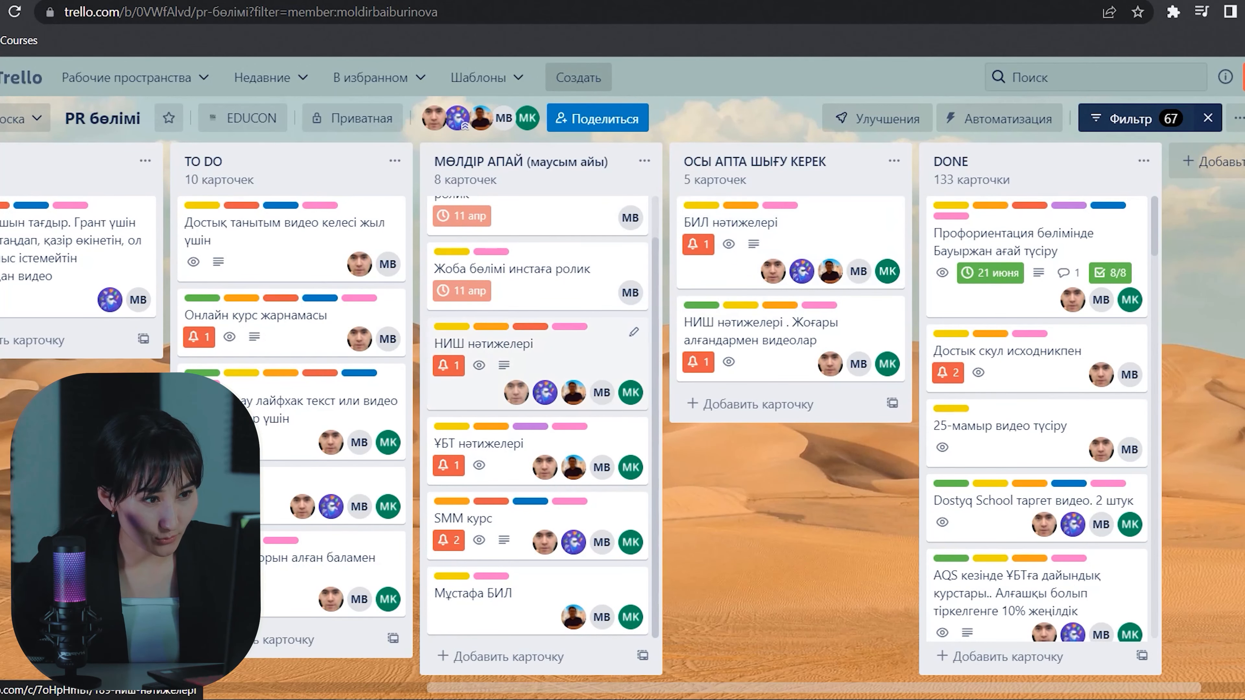
Step: Place «НИШ нәтижелері» below «ҰБТ нәтижелері», and return «БИЛ нәтижелері» to «МӨЛДІР АПАЙ (маусым айы)» above «Жоба бөлімі инстаға ролик»
left_click_drag(495, 356, 496, 456)
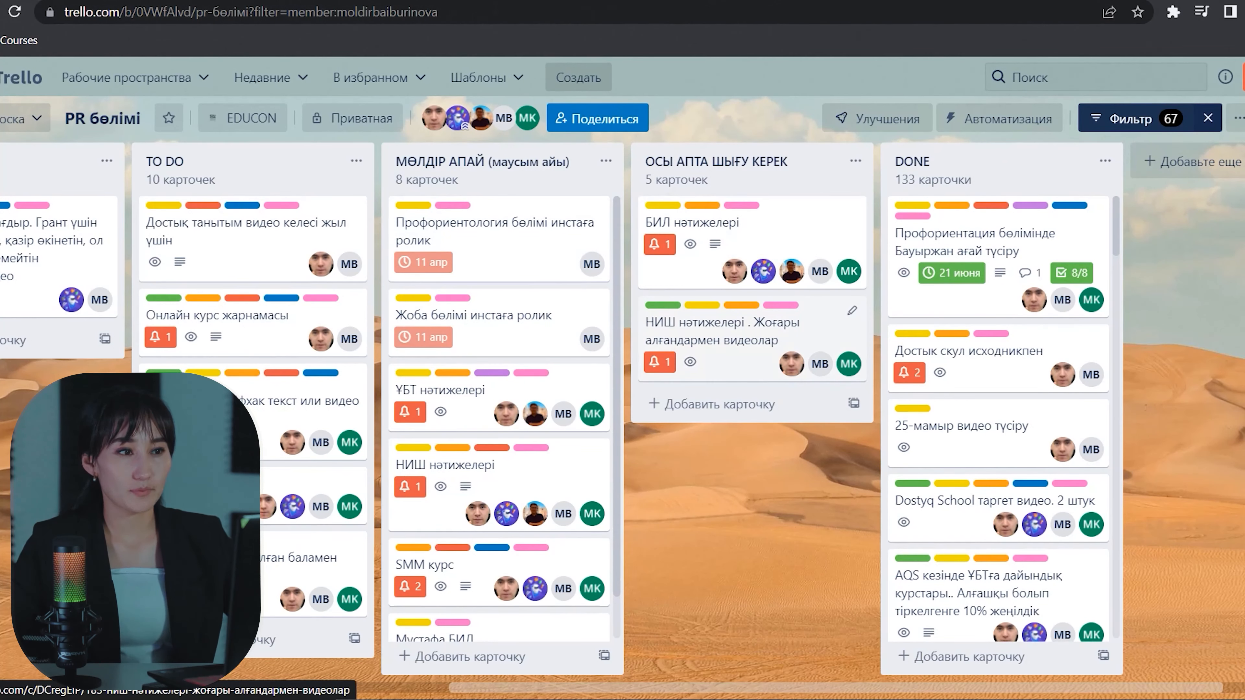
left_click_drag(735, 231, 500, 265)
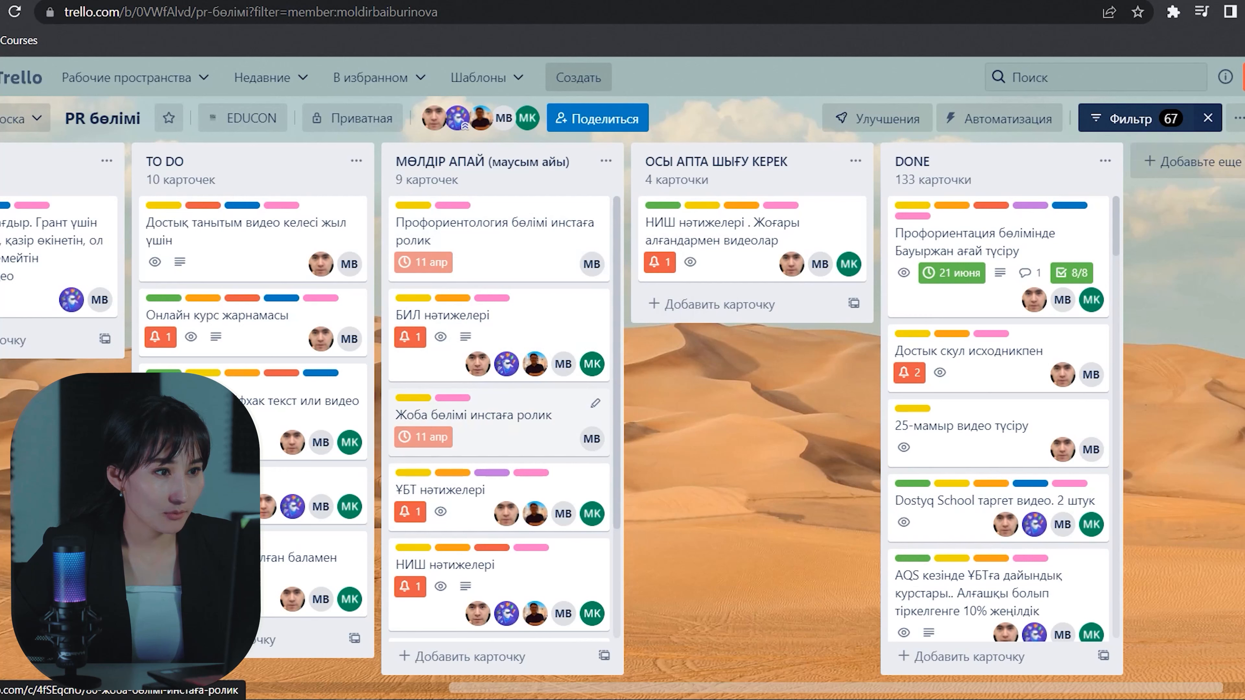
Step: Open the Профориентация card in DONE and review its checklist and comments
left_click(981, 241)
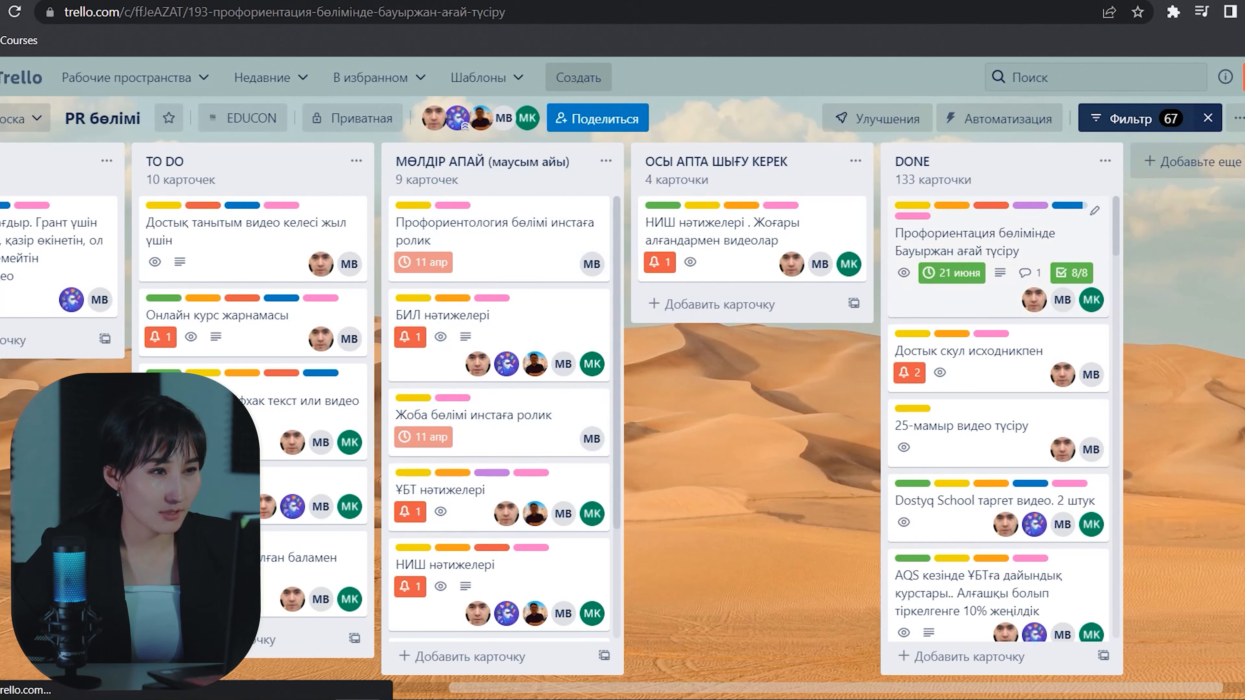
scroll(613, 368, "down", 5)
scroll(613, 368, "down", 5)
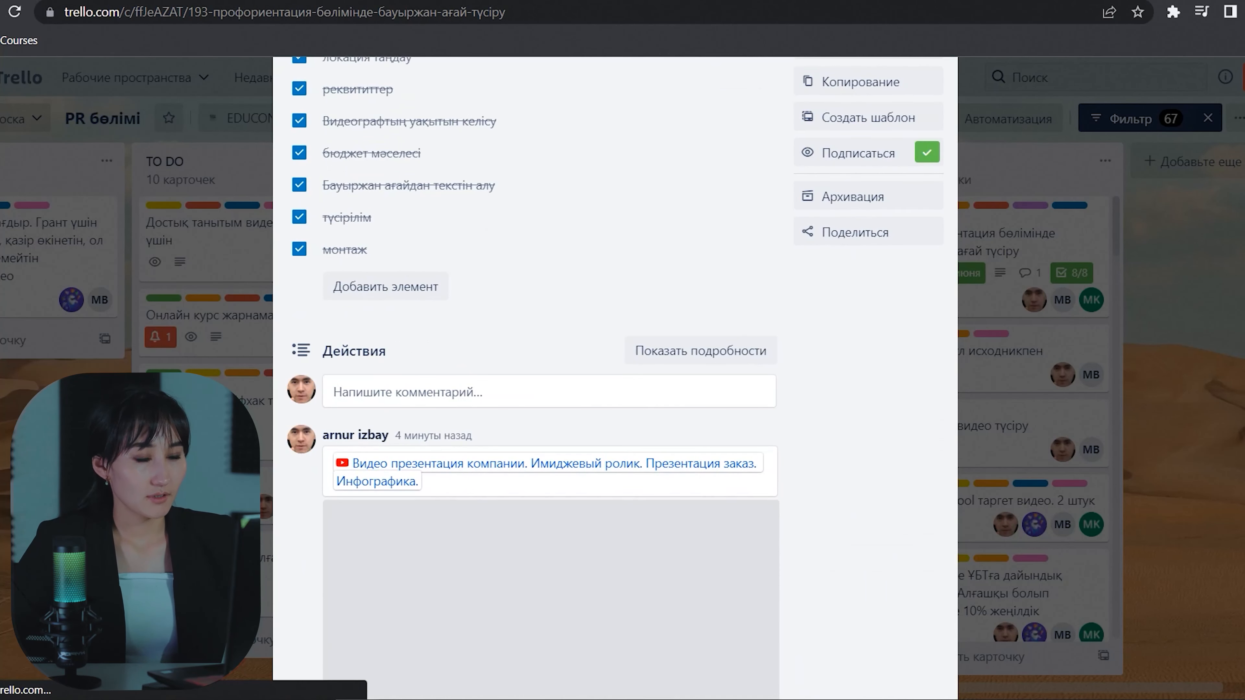
scroll(613, 368, "up", 2)
scroll(613, 368, "down", 2)
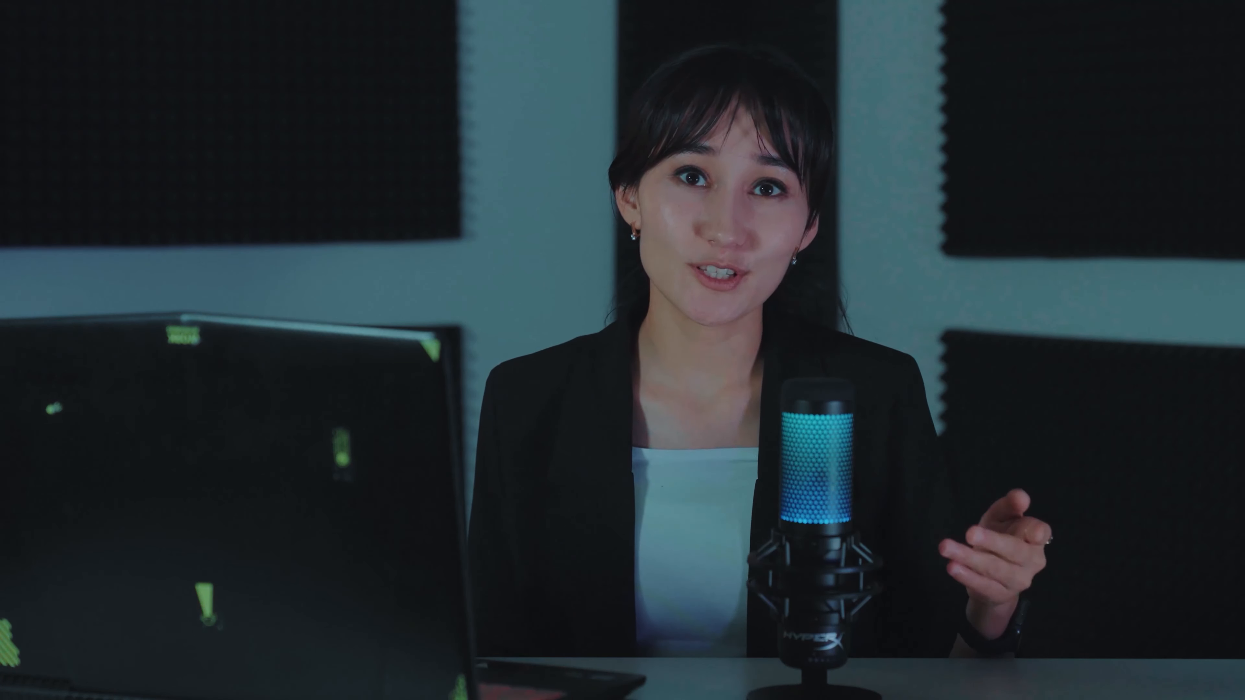